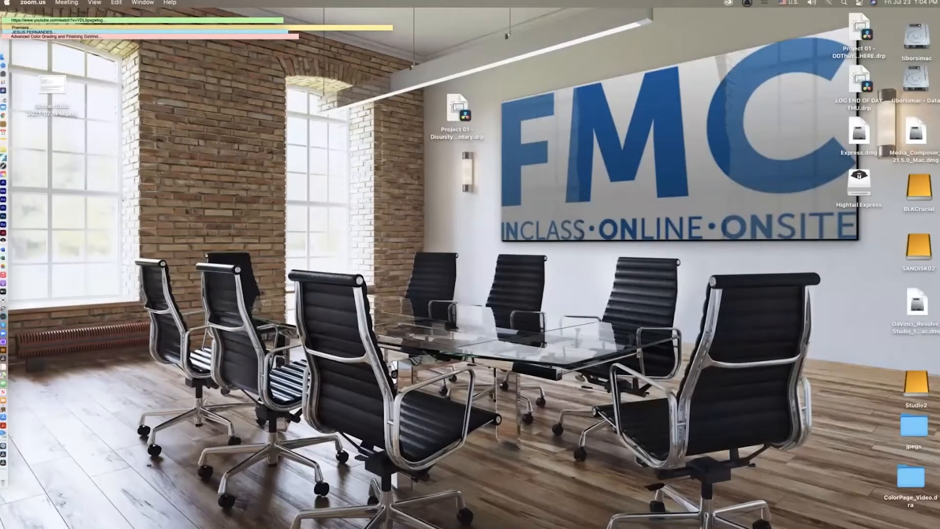
Open the FMC Online class slides PDF from the desktop's jpegs folder and review its pages
double_click(915, 384)
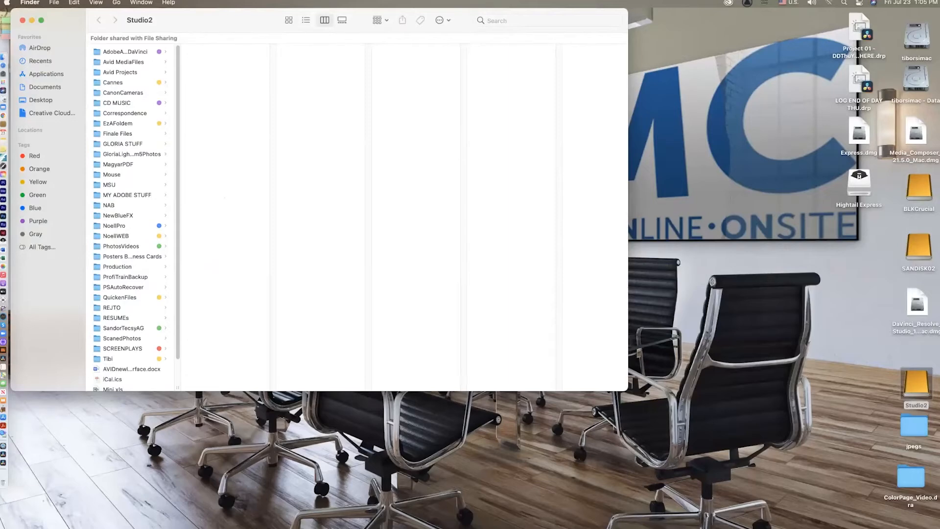
key("super+w")
double_click(913, 426)
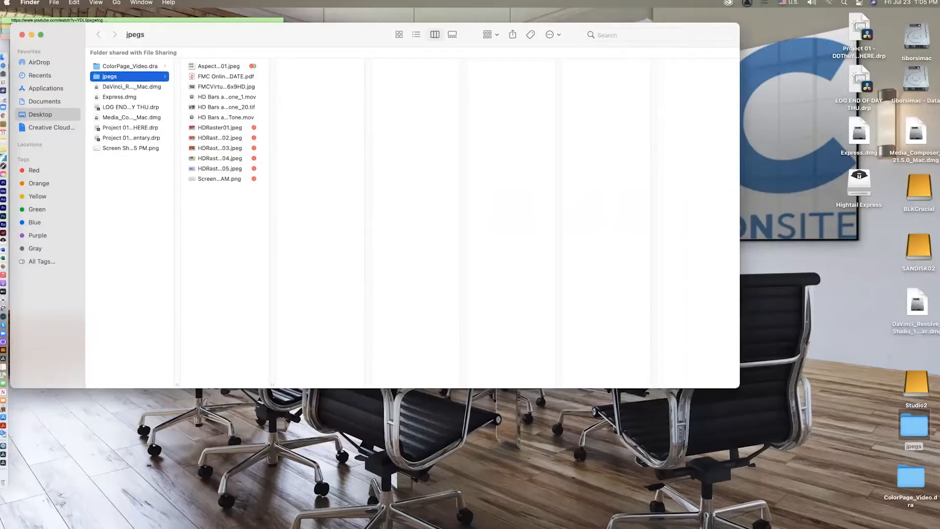
double_click(226, 76)
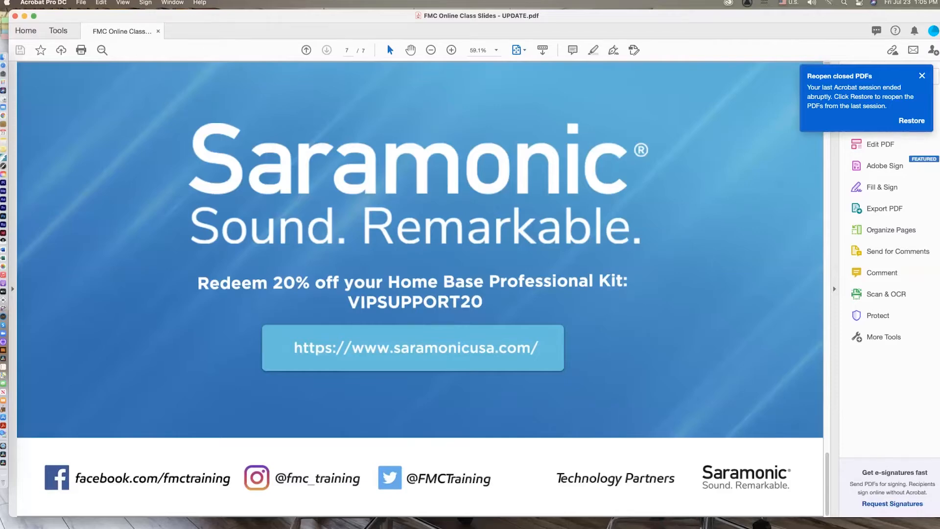
key("Left")
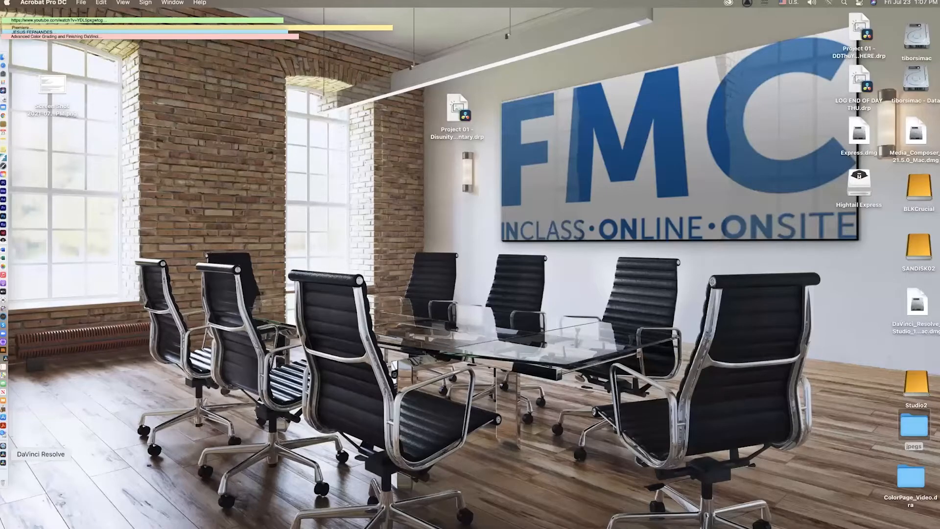
Launch DaVinci Resolve and compare the project list view with the thumbnail view in the Project Manager
left_click(4, 453)
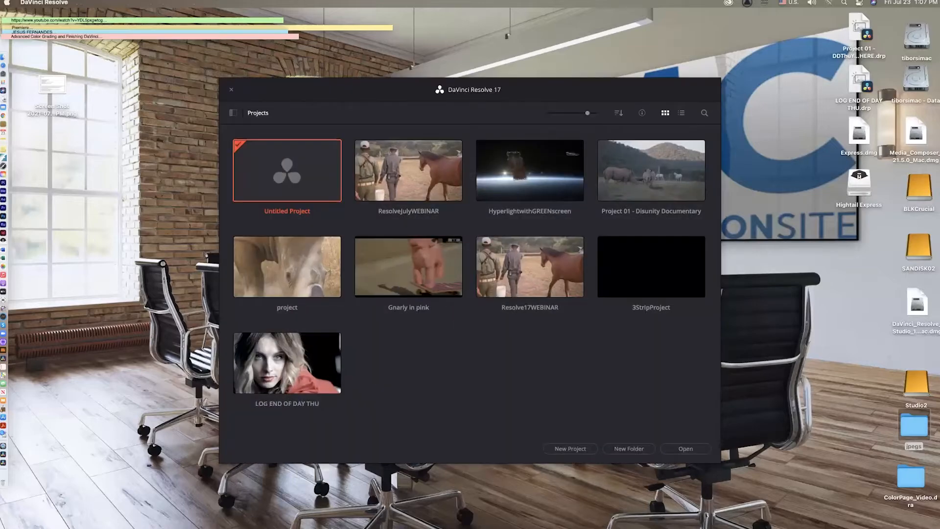
left_click_drag(392, 89, 251, 87)
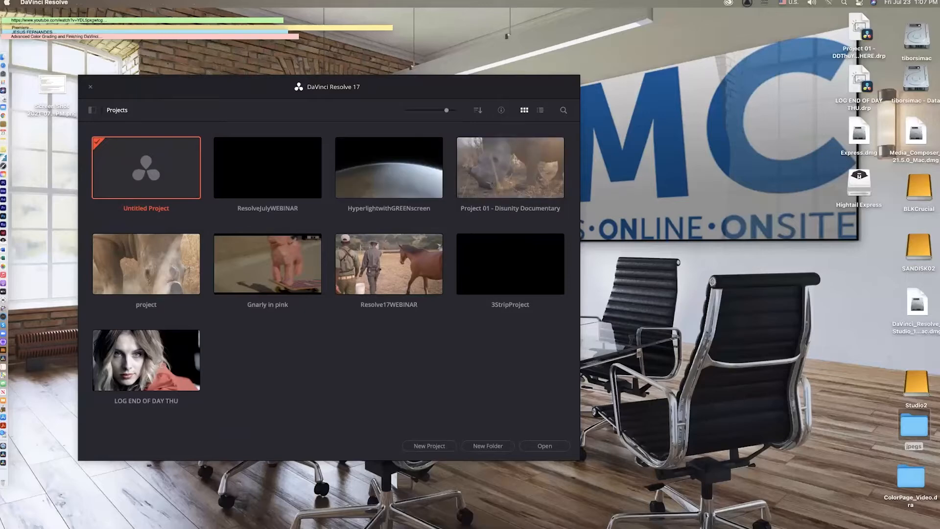
left_click(540, 110)
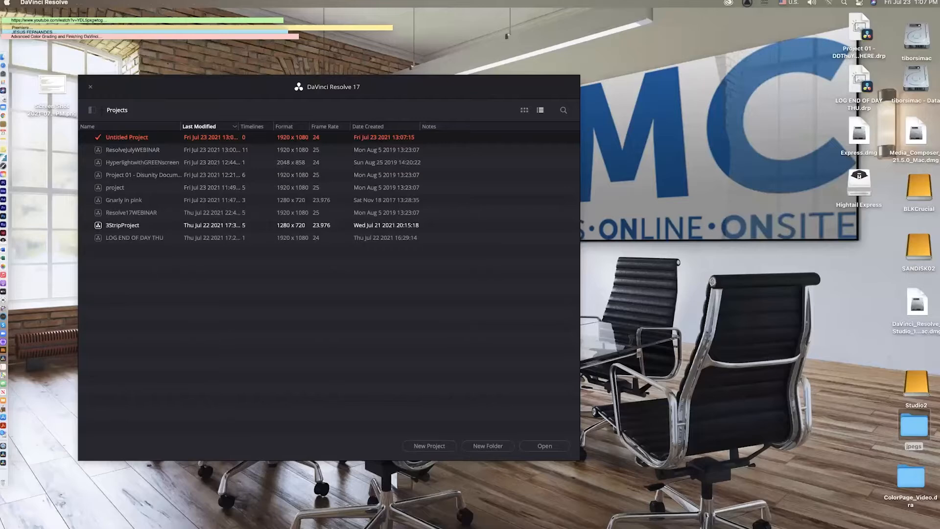
left_click(524, 109)
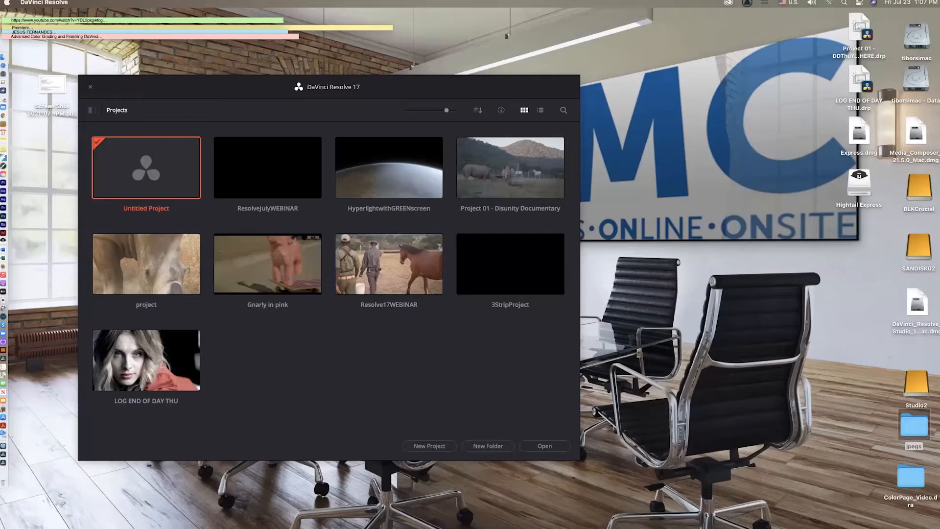
Start a project import and select ResolveJulyWEBINAR.drp in the ResolveStuff folder on the BLKCrucial drive
right_click(294, 346)
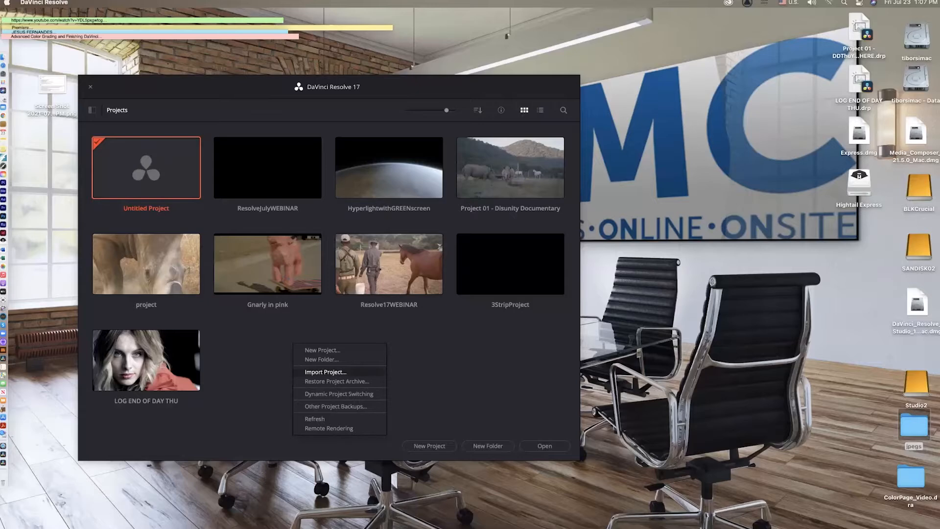
left_click(325, 372)
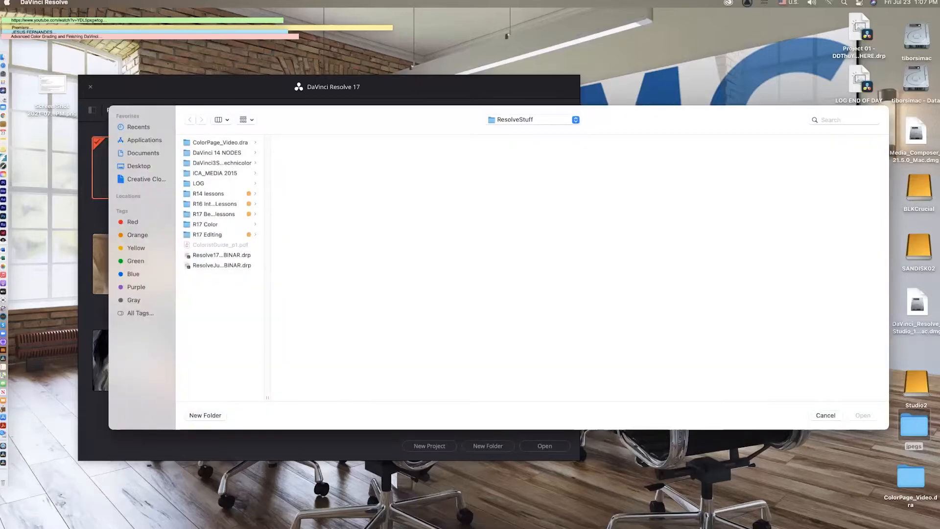
left_click(533, 119)
left_click(519, 141)
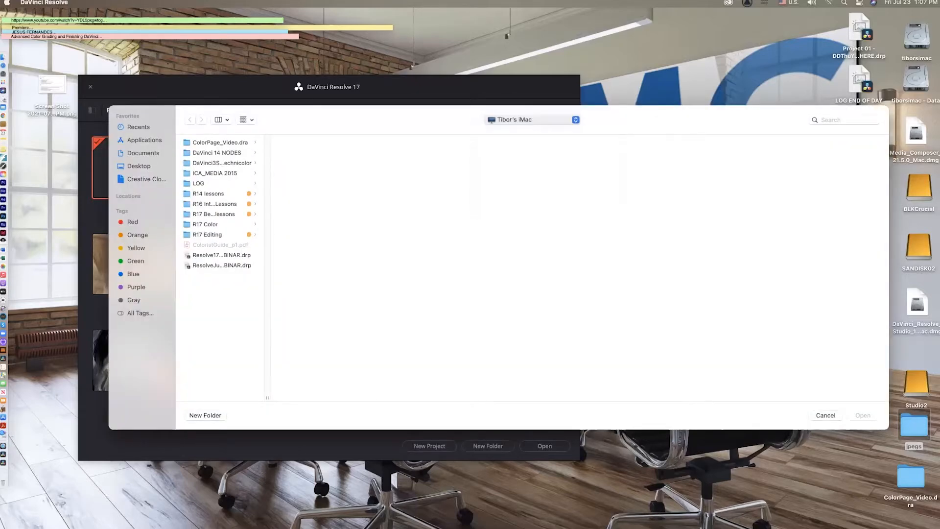
left_click(207, 142)
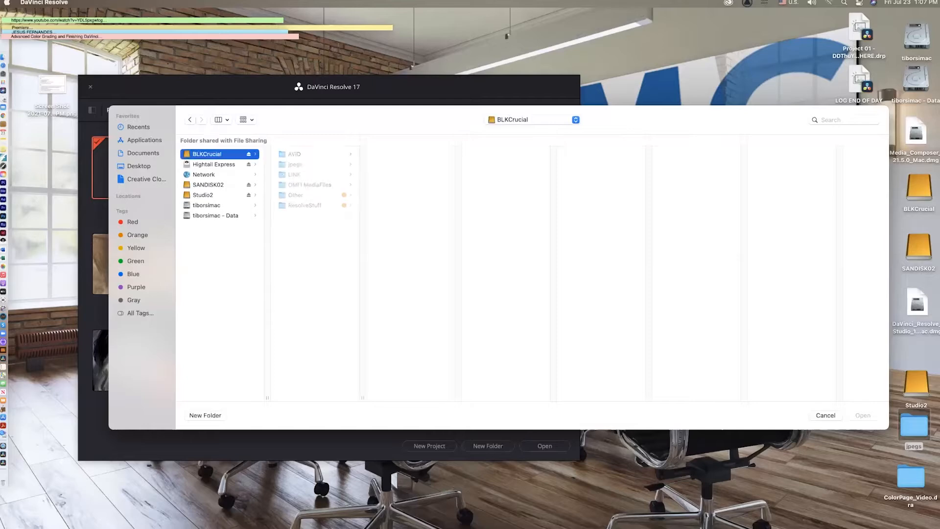
left_click(304, 205)
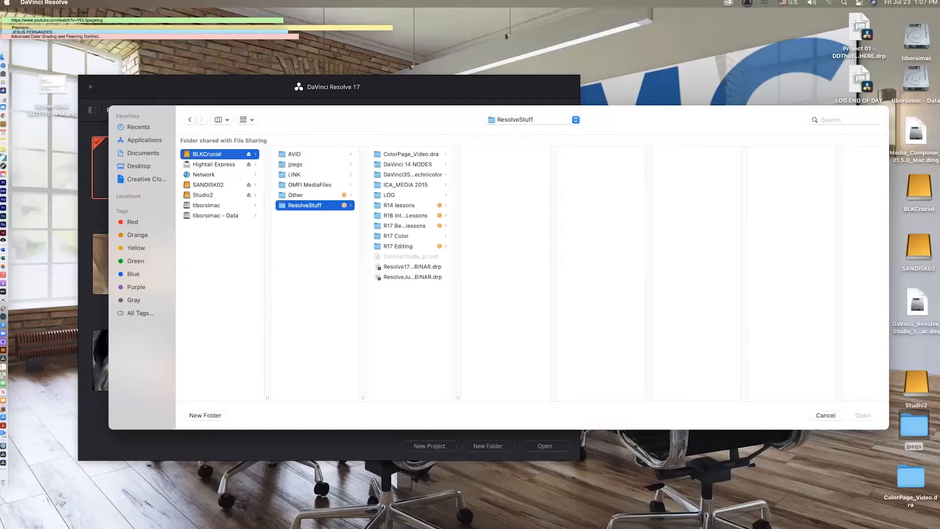
left_click(412, 277)
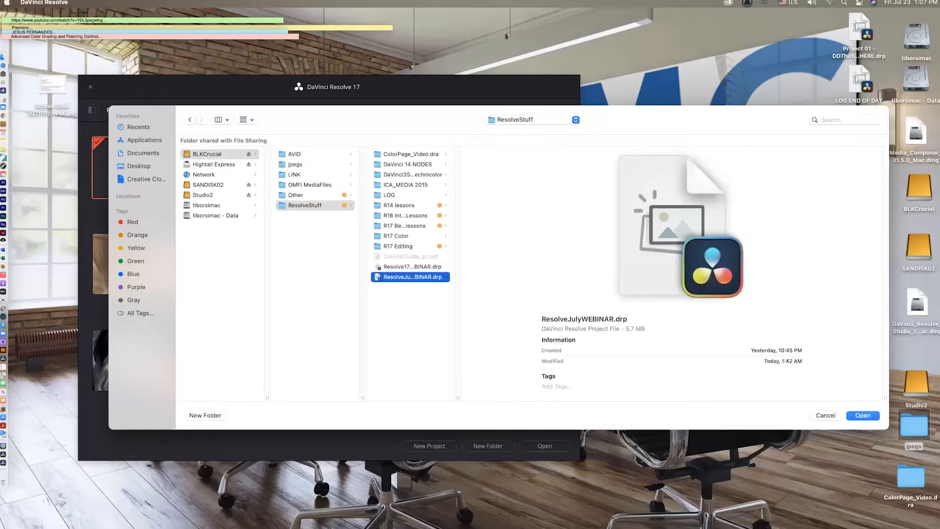
Widen the file column and inspect the BMD 17 CC - Project 01 folder inside R17 Color
left_click_drag(458, 397, 539, 397)
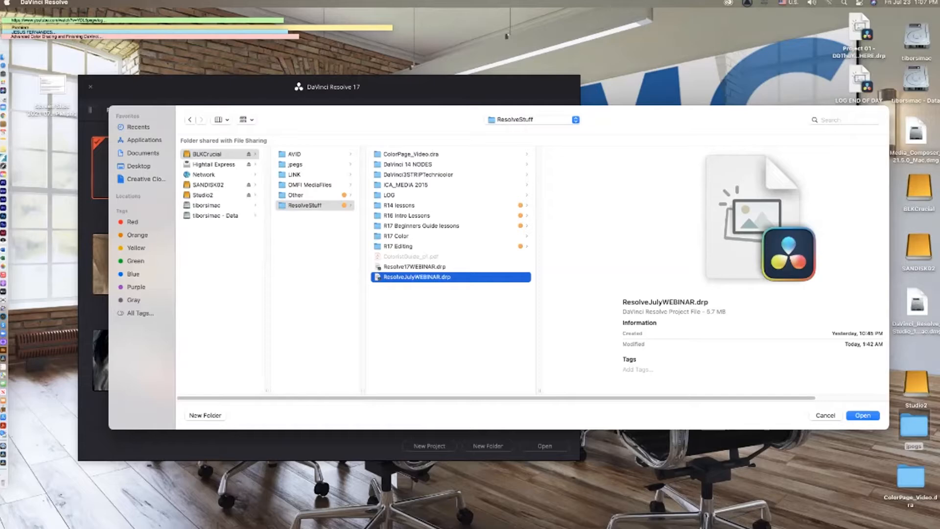
left_click(396, 236)
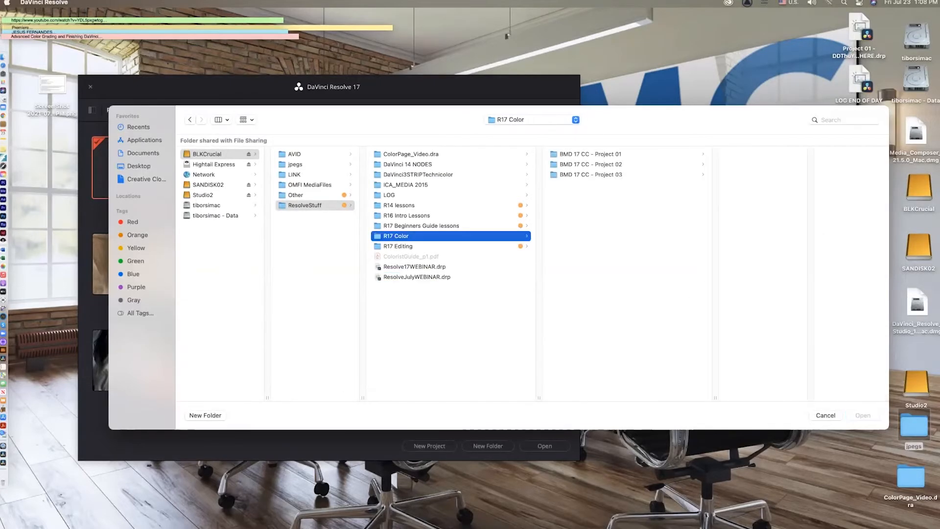
left_click_drag(416, 117, 165, 113)
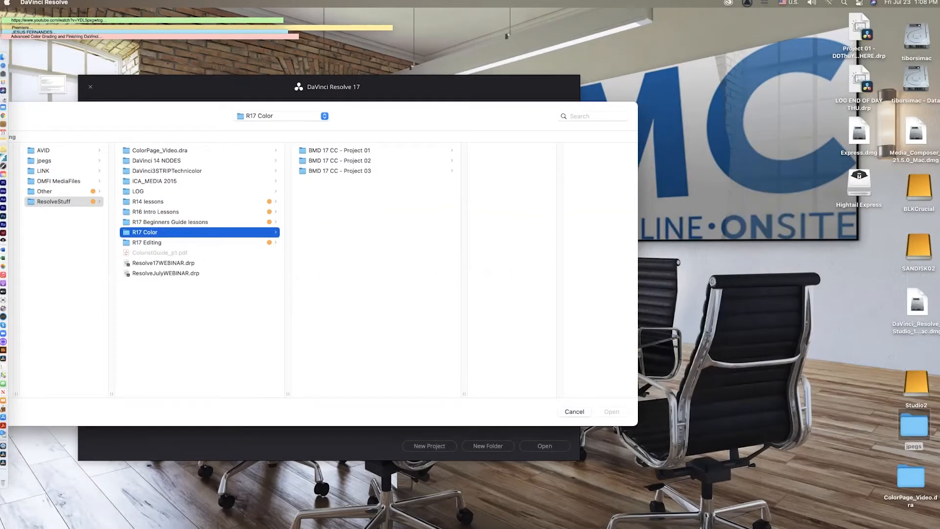
left_click(339, 150)
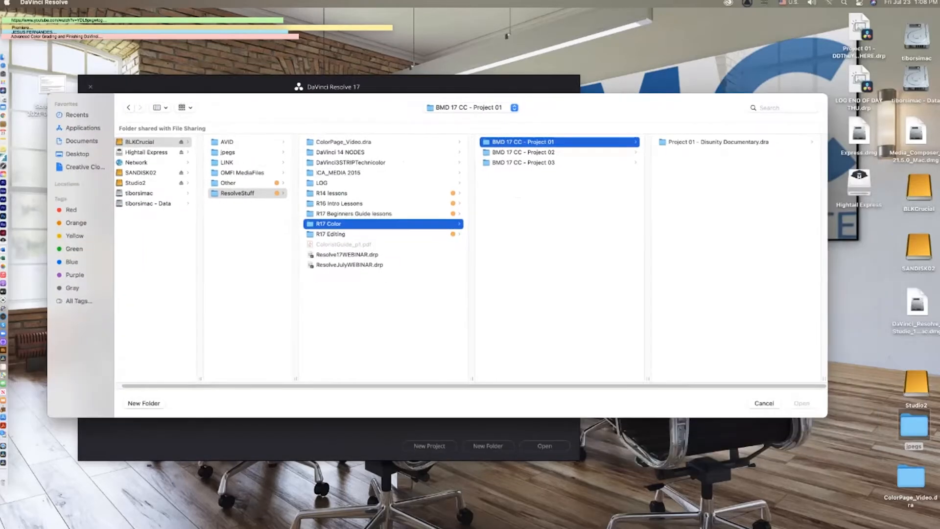
Try to import ResolveJulyWEBINAR.drp and cancel at the request for a unique project name
left_click(347, 264)
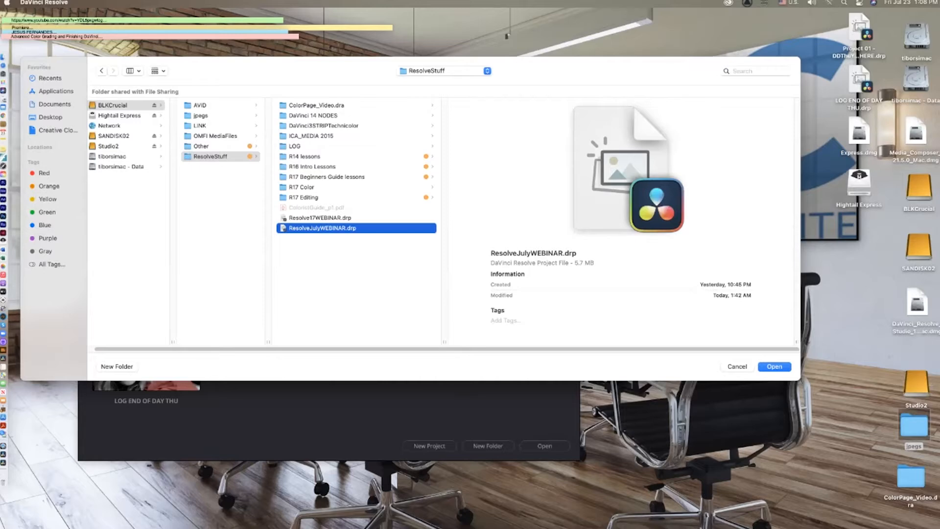
key("Return")
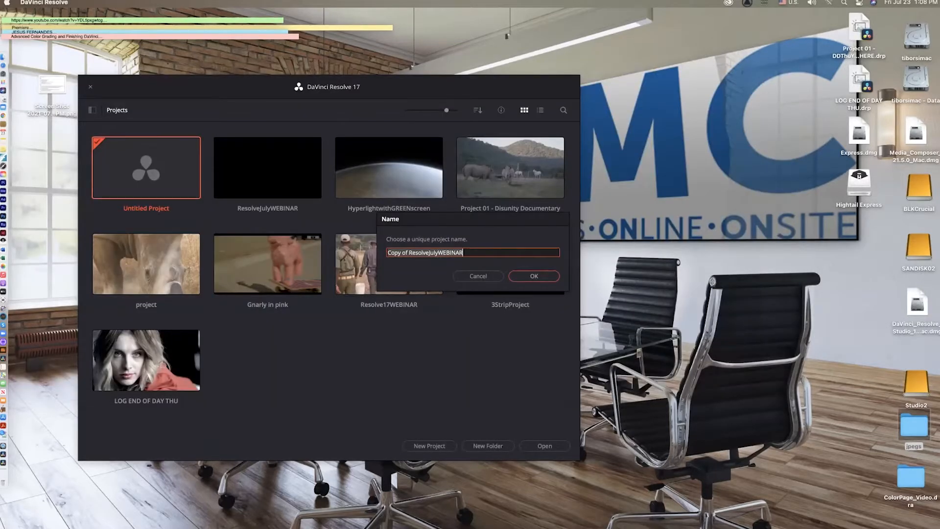
left_click(478, 276)
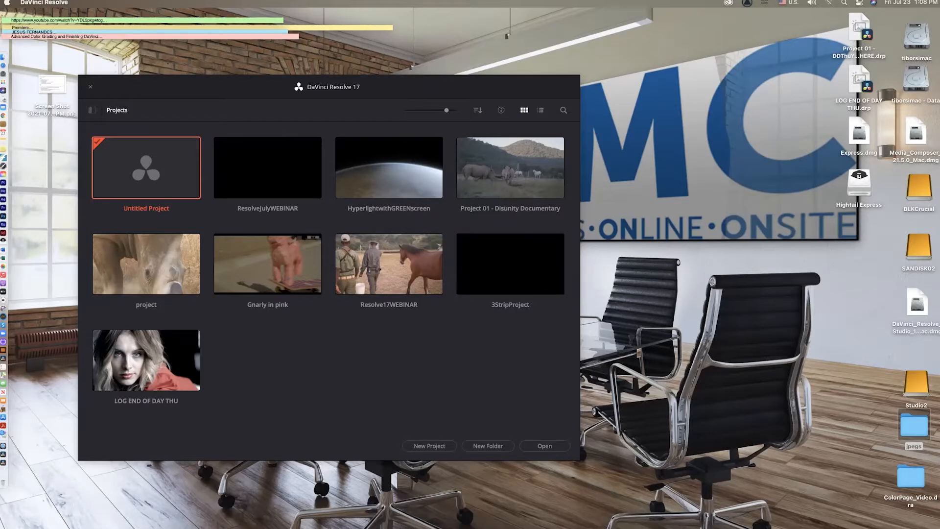
Open the existing ResolveJulyWEBINAR project, reset its UI layout and hide the Media Pool
double_click(274, 167)
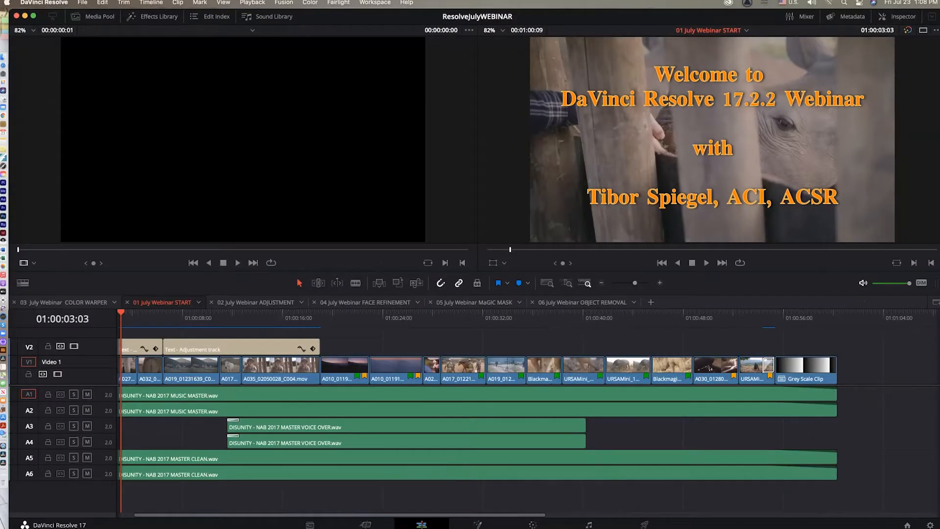
left_click(375, 3)
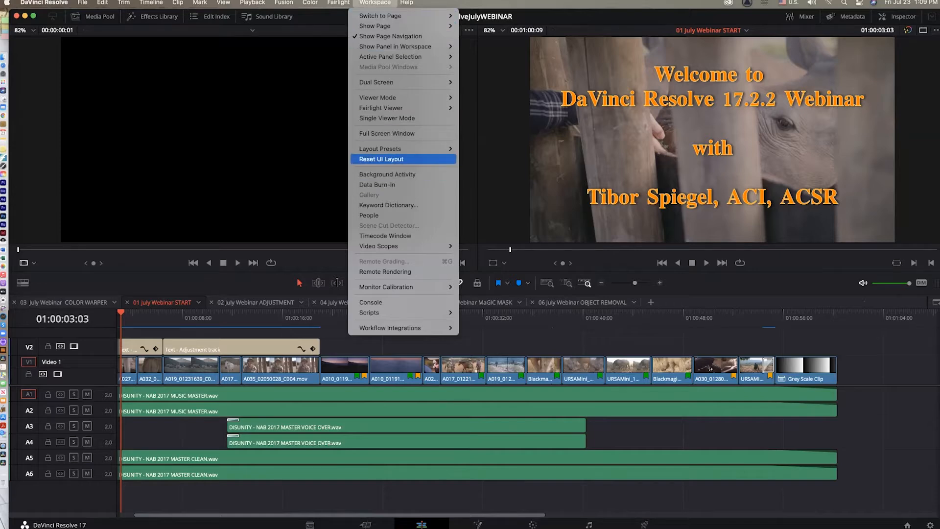
key("Return")
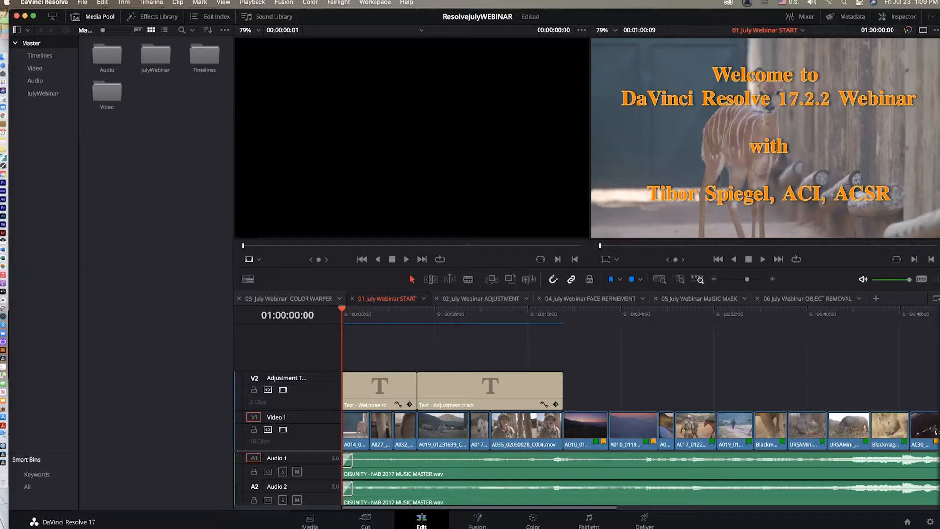
left_click(92, 16)
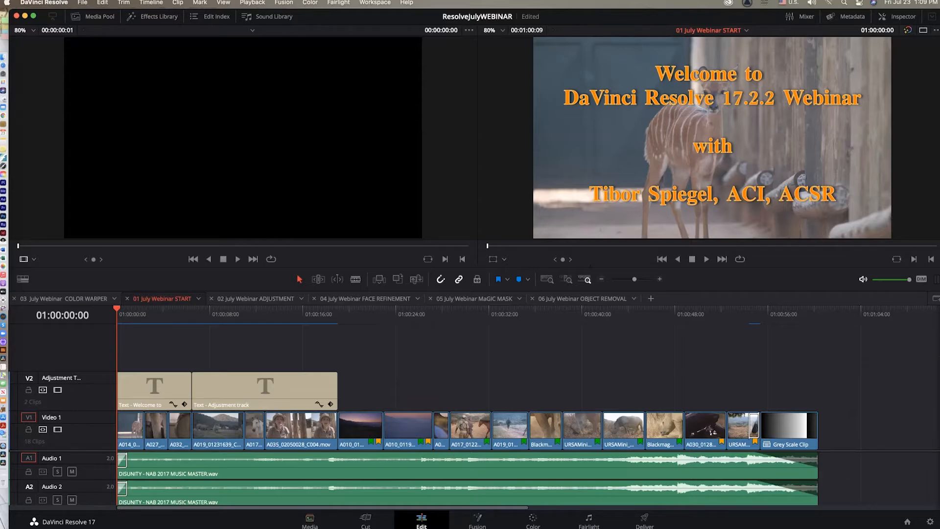
Look at the Media and Cut pages and return to the Edit page
key("shift+2")
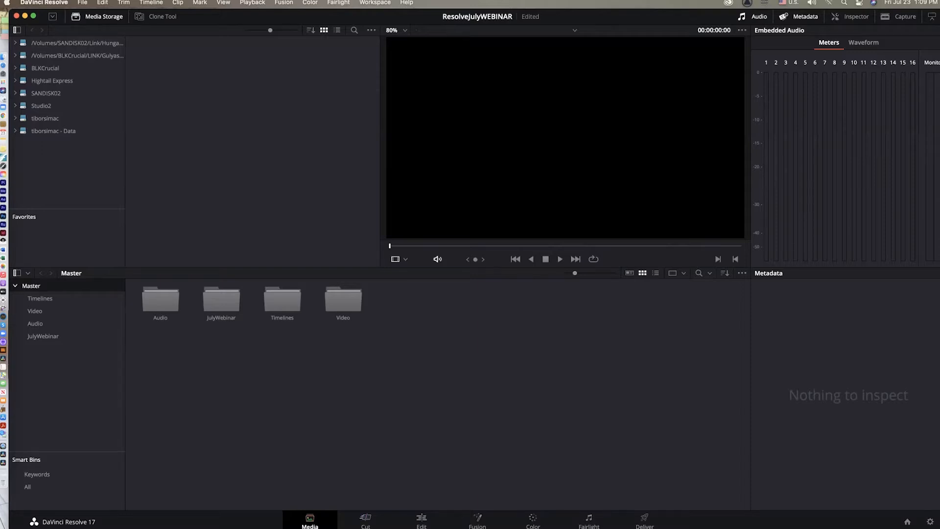
key("shift+3")
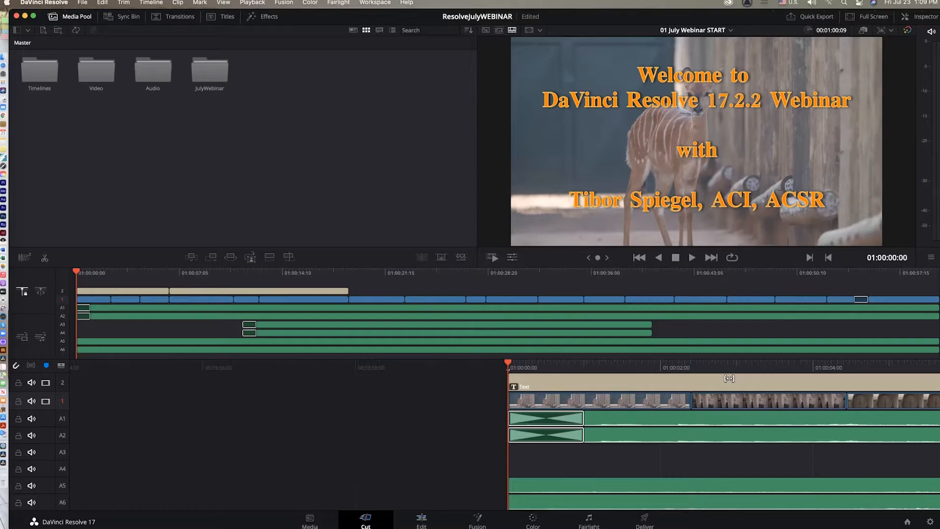
key("shift+4")
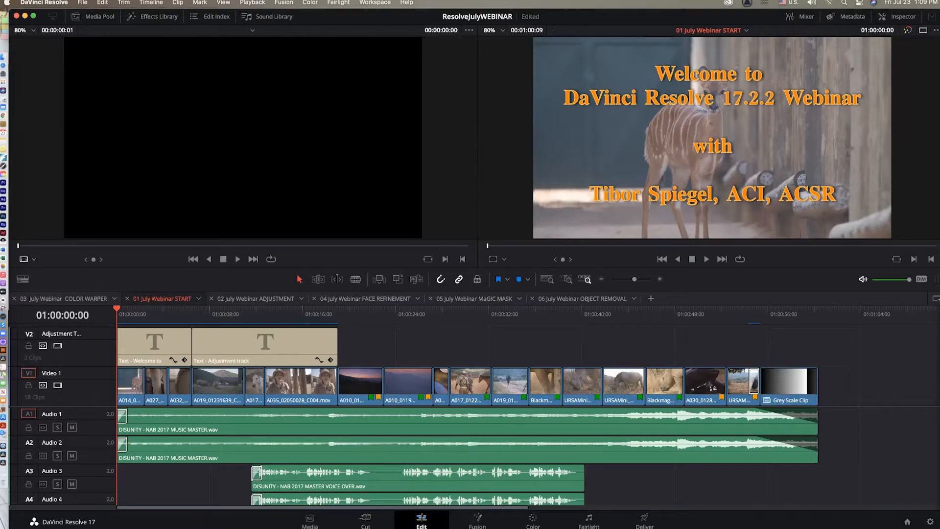
Move the playhead through the 01 July Webinar START timeline to the topic list title at 01:00:09:22
key("shift+Right")
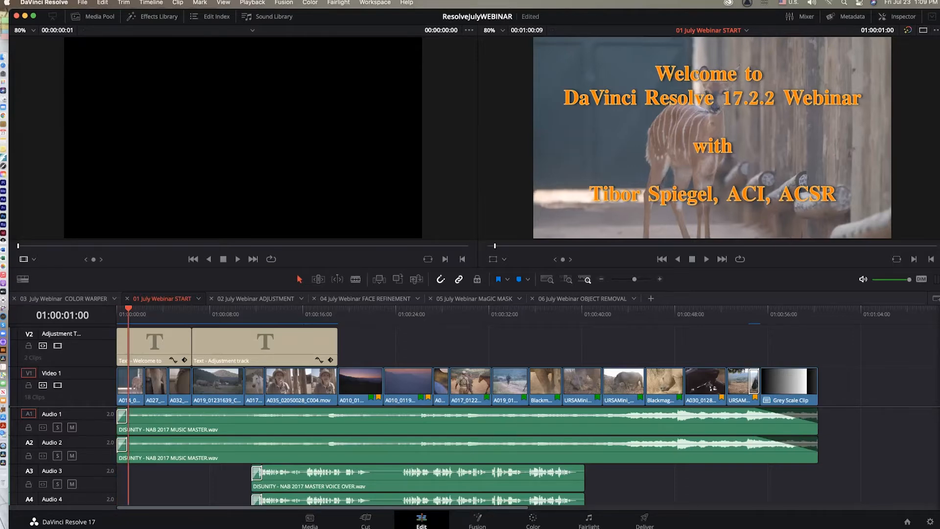
key("Down")
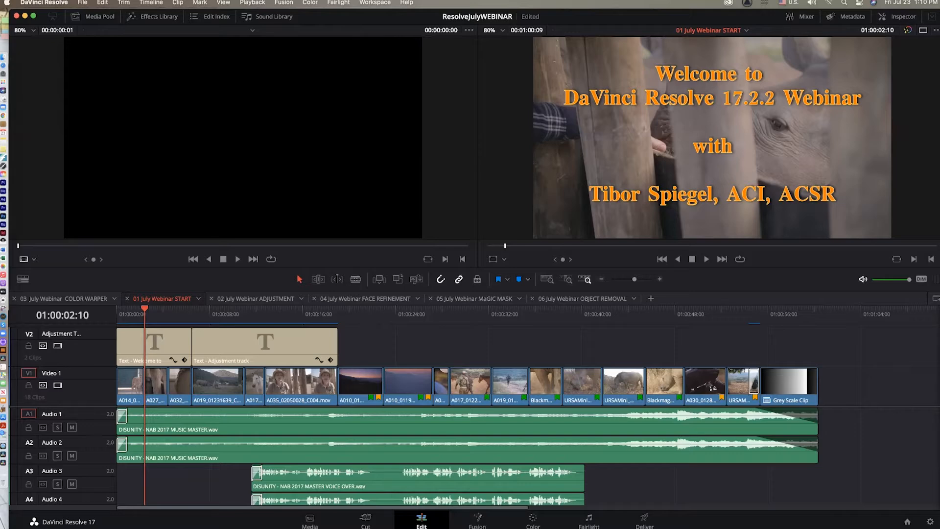
mouse_move(223, 309)
left_mouse_down()
mouse_move(244, 309)
mouse_move(231, 310)
left_mouse_up()
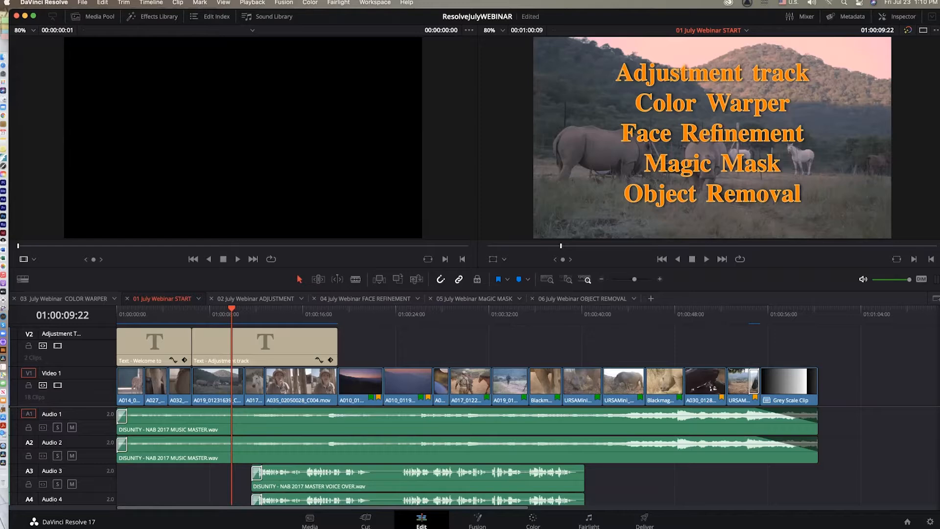
Check the COLOR WARPER and ADJUSTMENT timelines and move the 01 July Webinar START timeline tab to first place
left_click(64, 299)
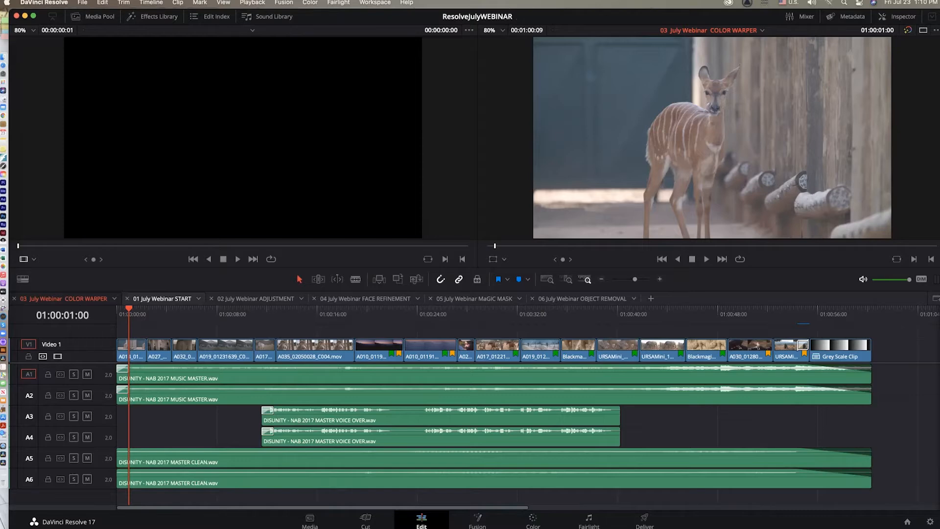
left_click(161, 298)
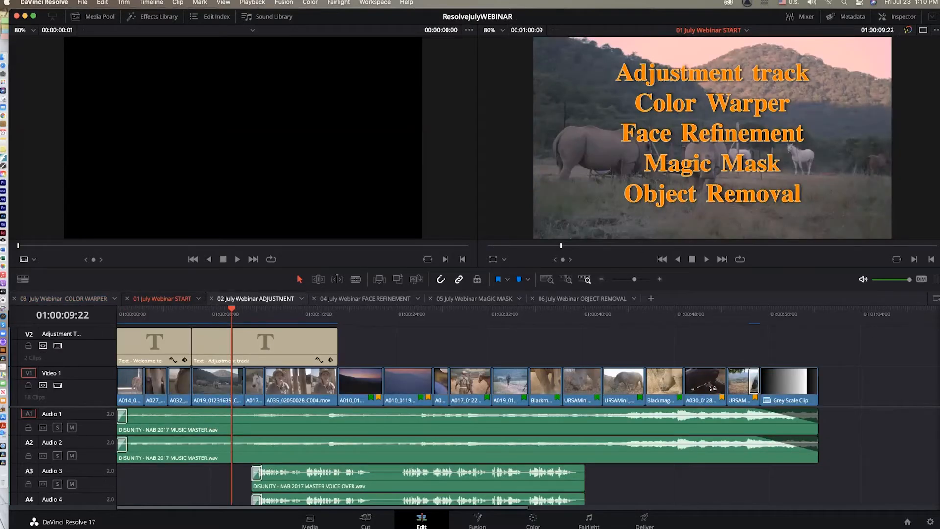
left_click(256, 298)
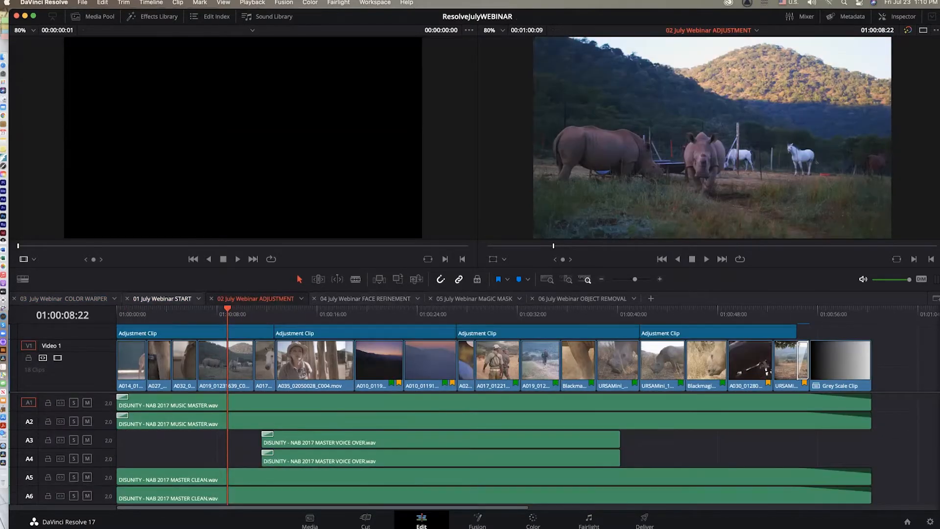
left_click(161, 298)
left_click_drag(161, 298, 49, 298)
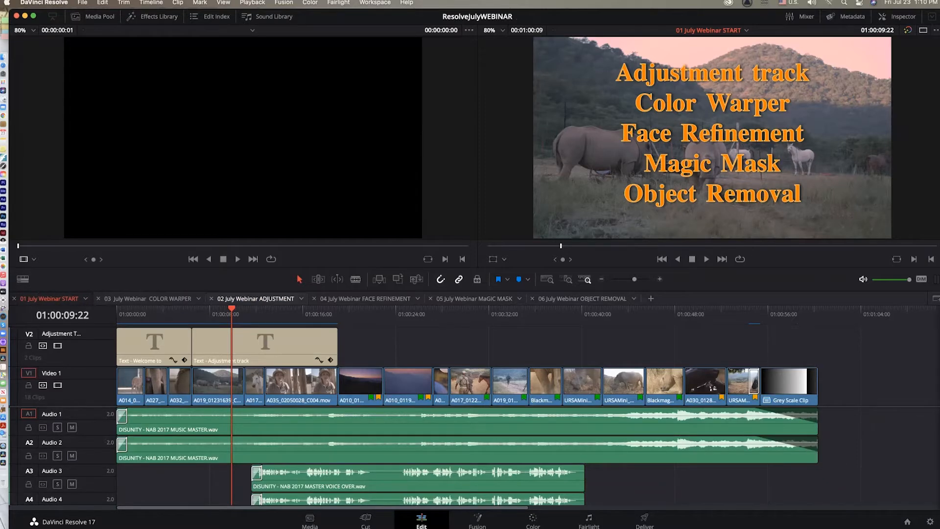
Move the 02 July Webinar ADJUSTMENT timeline tab to second place and turn off stacked timelines
left_click_drag(255, 298, 147, 298)
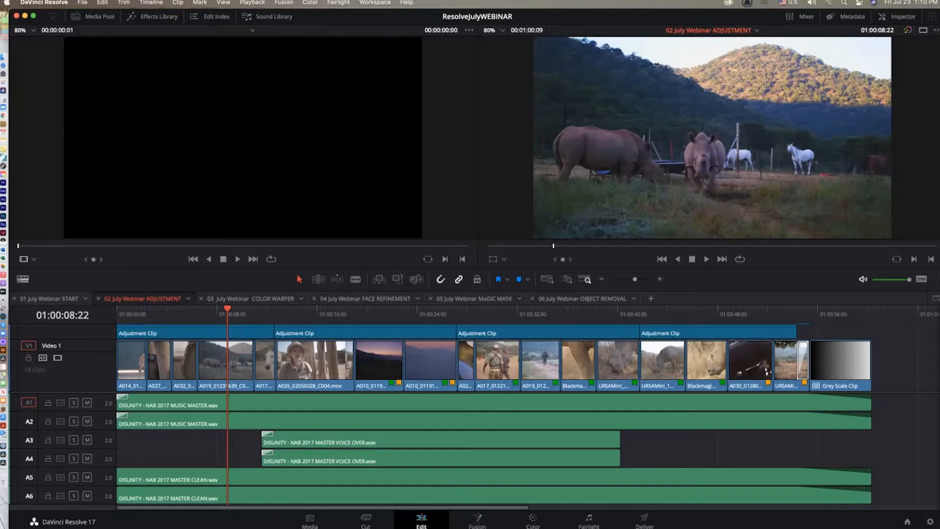
left_click(22, 278)
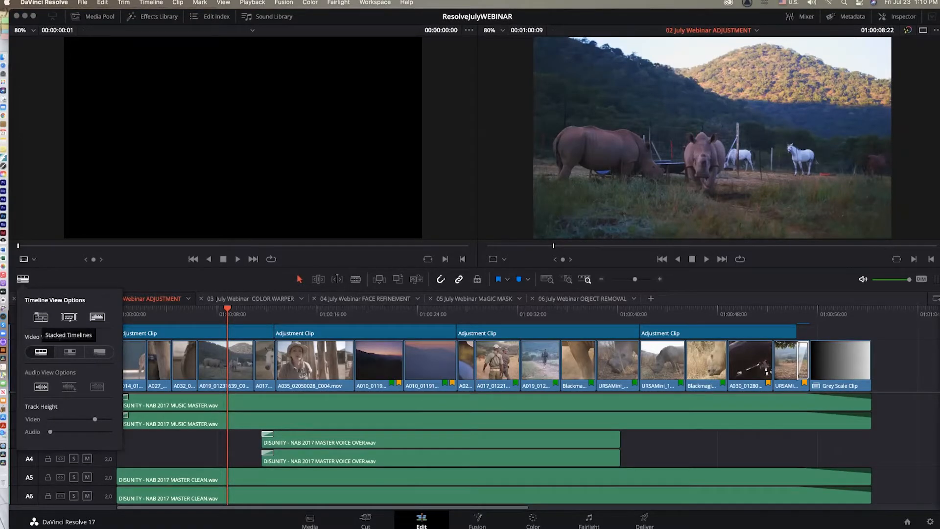
left_click(41, 318)
Move the playhead to the woman's clip at 01:00:12:19 and look at the list of available timelines
left_click(198, 297)
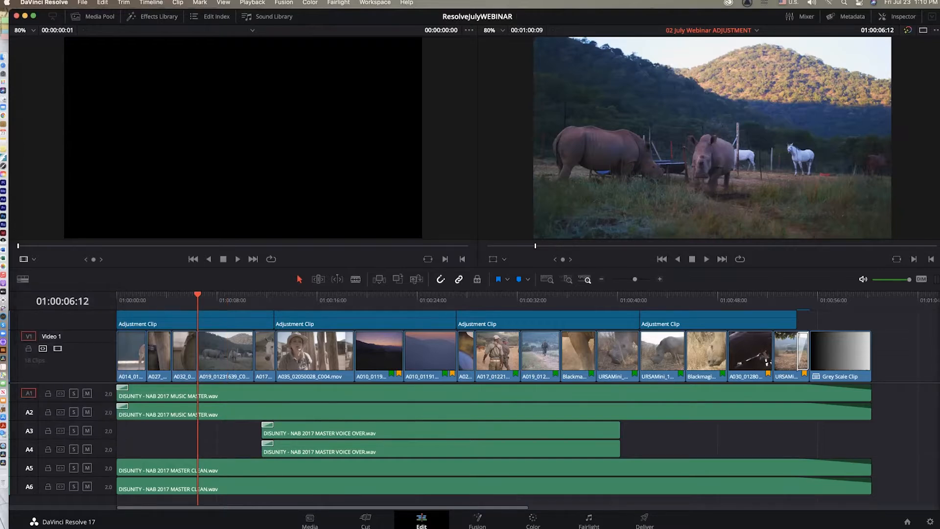
left_click_drag(197, 296, 277, 297)
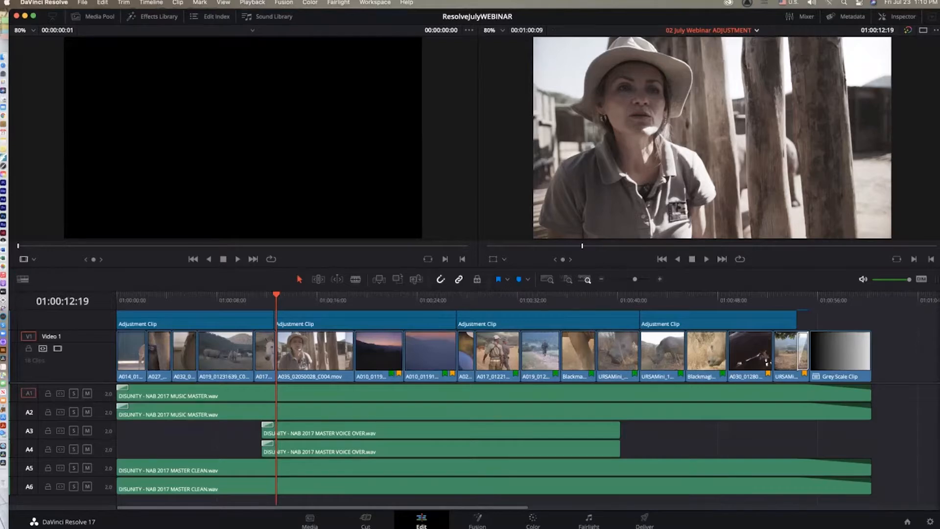
left_click(756, 31)
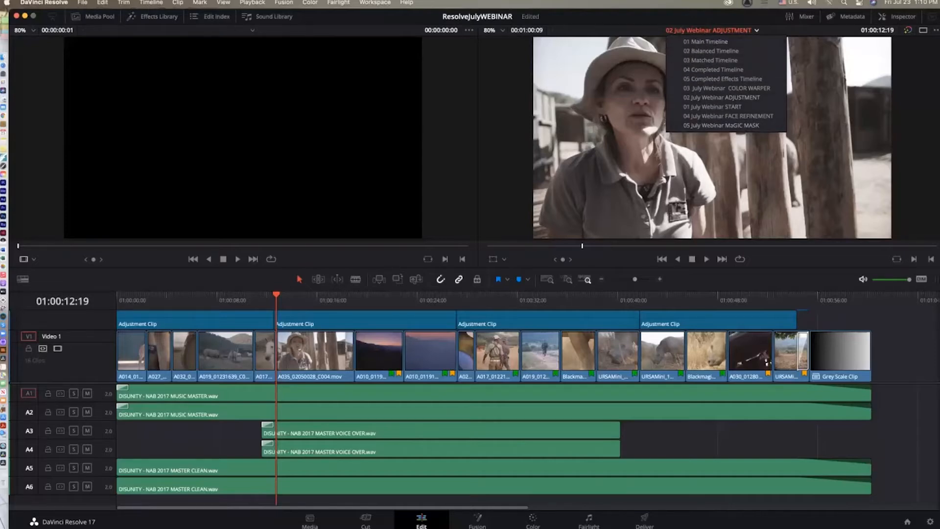
key("Escape")
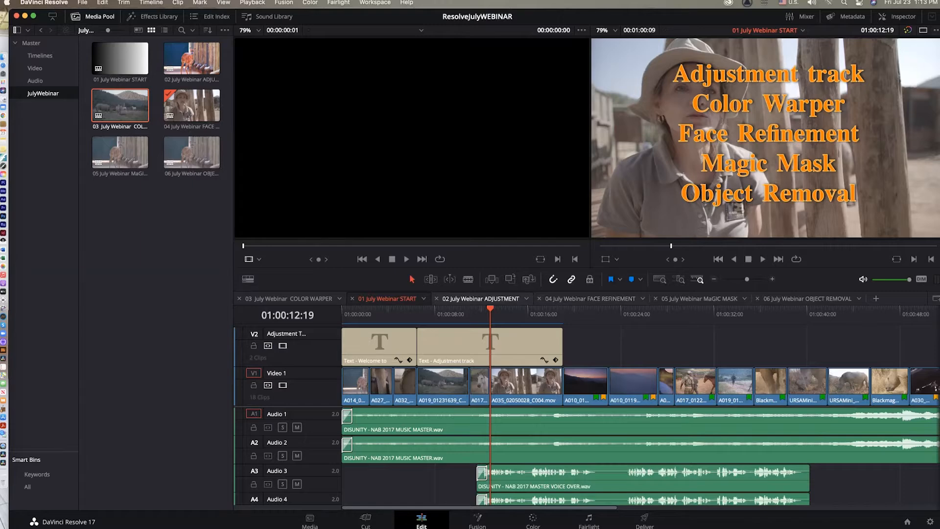
Open the 02 July Webinar ADJUSTMENT timeline, make the adjustment clip track taller and park the playhead at 01:00:03:03
left_click(481, 298)
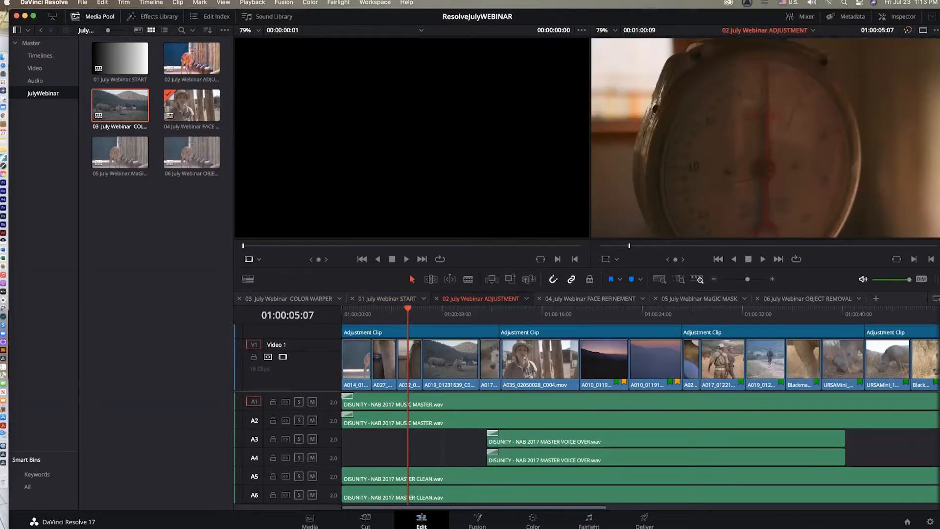
left_click_drag(289, 338, 289, 357)
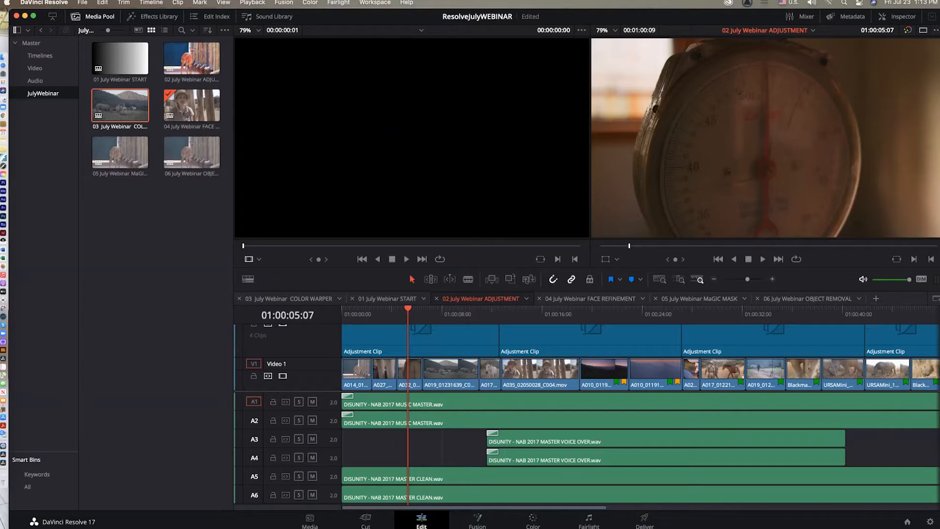
left_click_drag(408, 309, 381, 309)
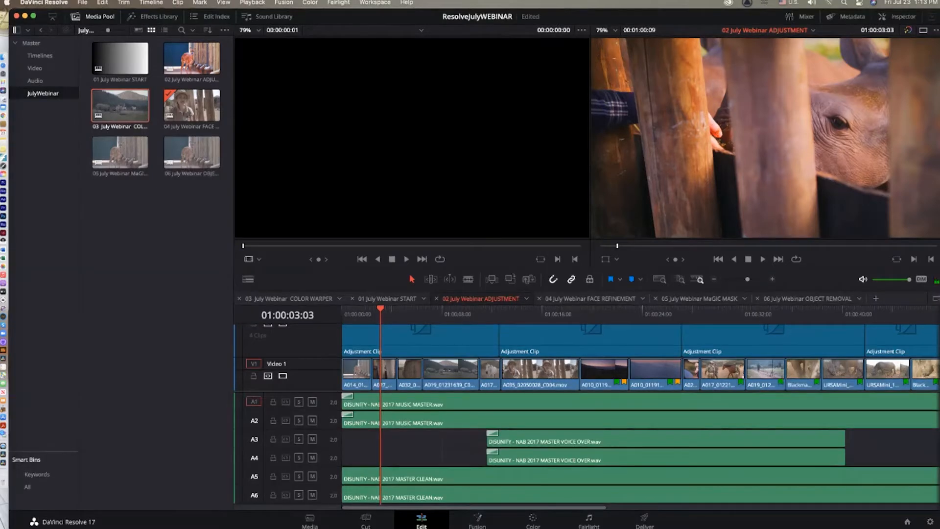
left_click(420, 341)
key("Delete")
left_click(614, 342)
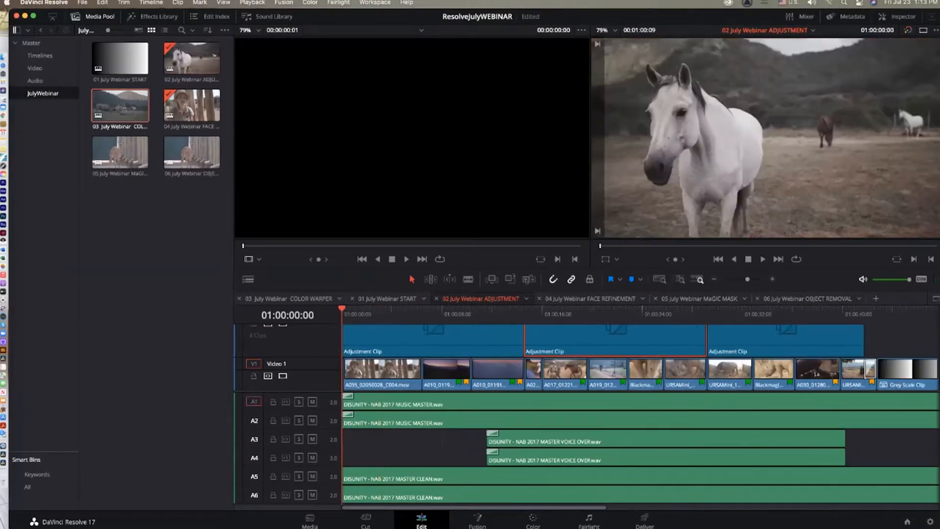
key("Delete")
key("super+z")
key("super+z")
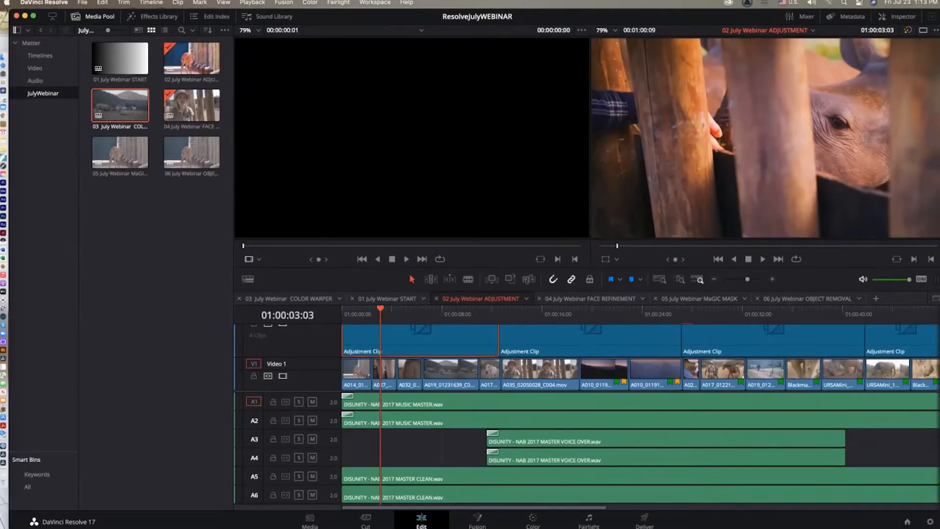
Delete all four adjustment clips above Video 1 without closing the gaps or shifting the other clips
key("BackSpace")
left_click(590, 341)
key("BackSpace")
left_click(772, 341)
key("BackSpace")
left_click(902, 341)
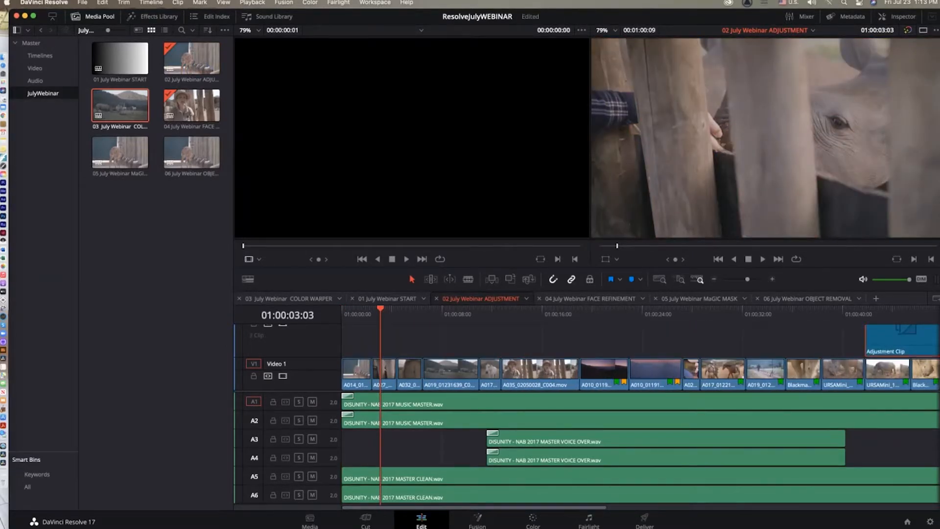
key("BackSpace")
Hide the Media Pool and move the playhead to the weighing scale clip at 01:00:05:19
left_click_drag(437, 314, 460, 314)
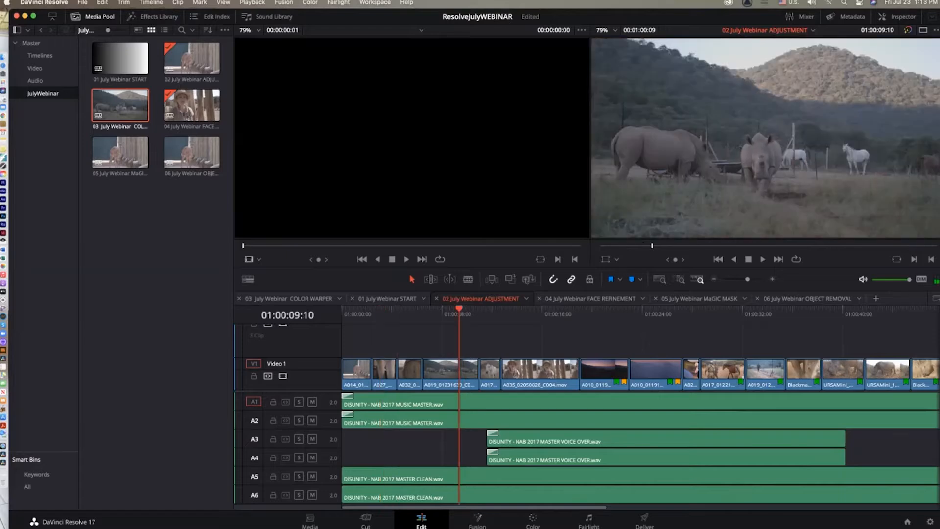
left_click(90, 17)
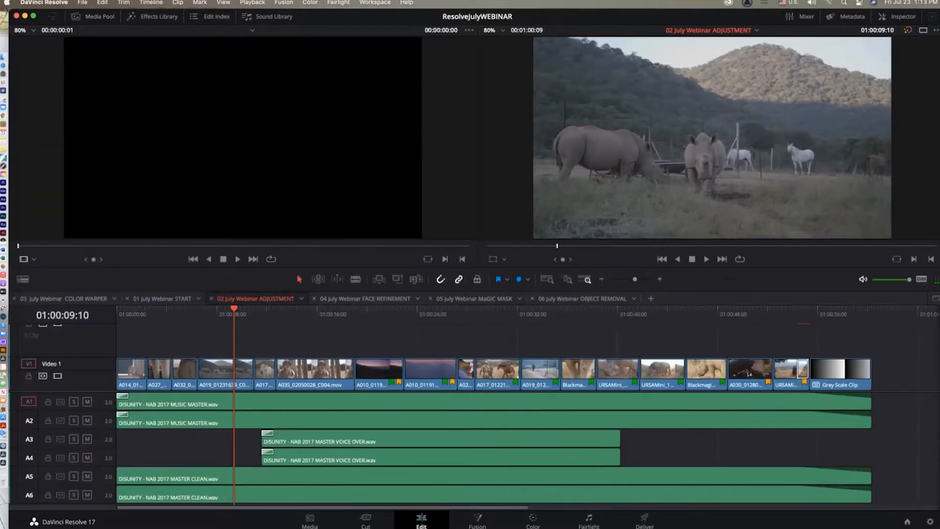
left_click_drag(391, 314, 189, 313)
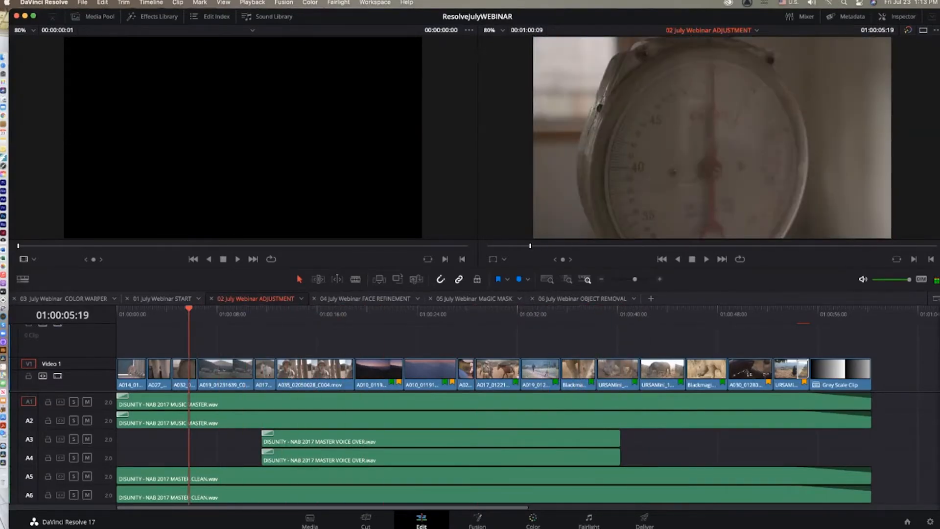
Go to the Color page, step through the ungraded clips up to clip 11 and return to clip 02
key("shift+6")
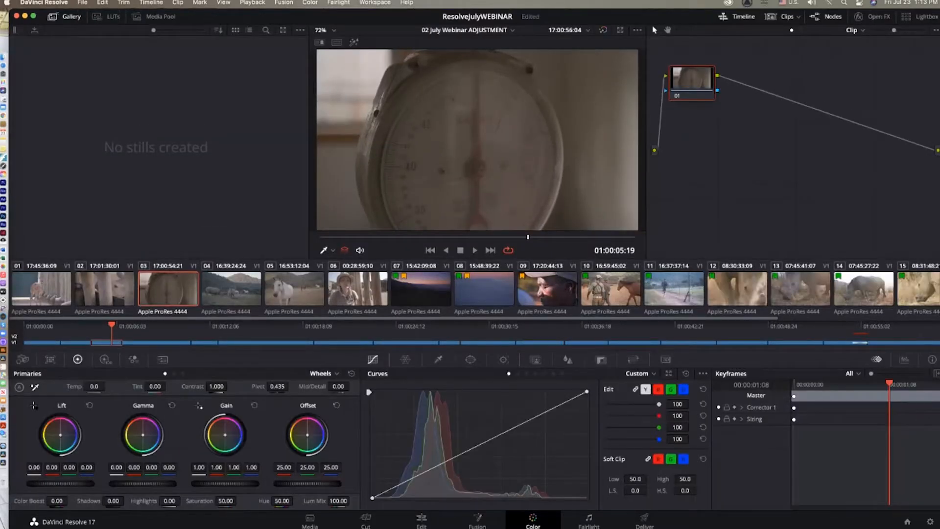
key("Down")
key("Down")
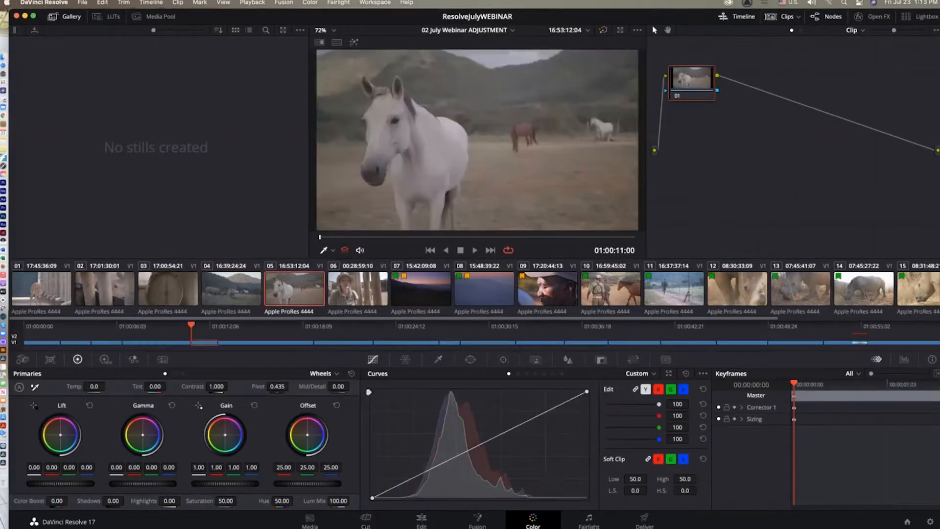
key("Down")
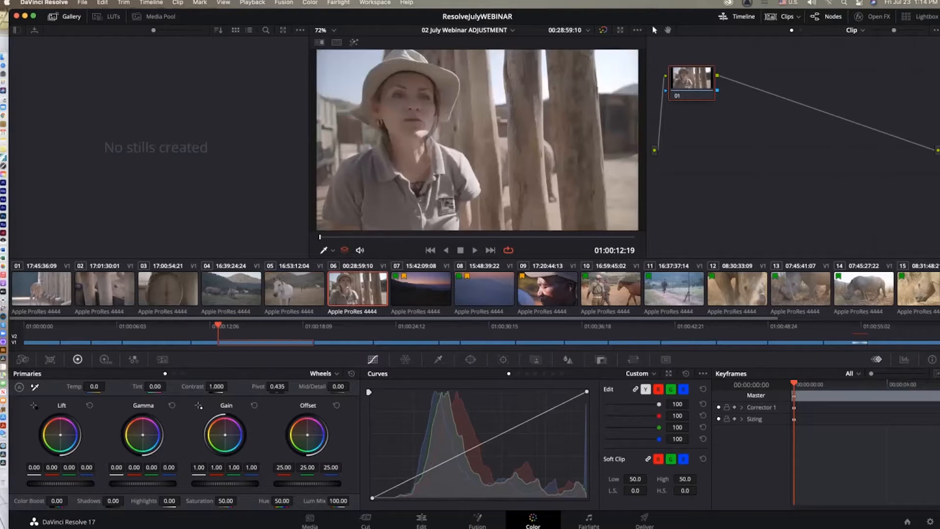
key("Down")
key("Down")
key("Down")
key("Down")
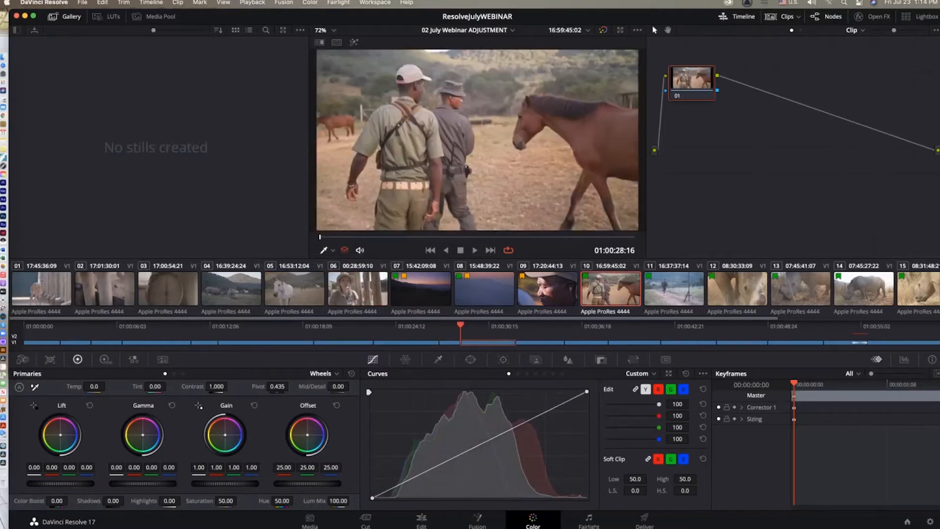
key("Down")
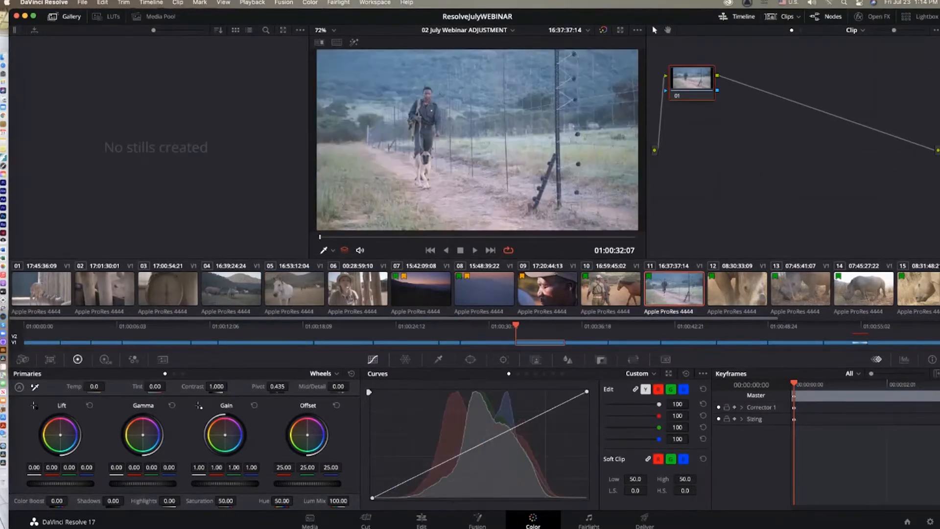
left_click(168, 289)
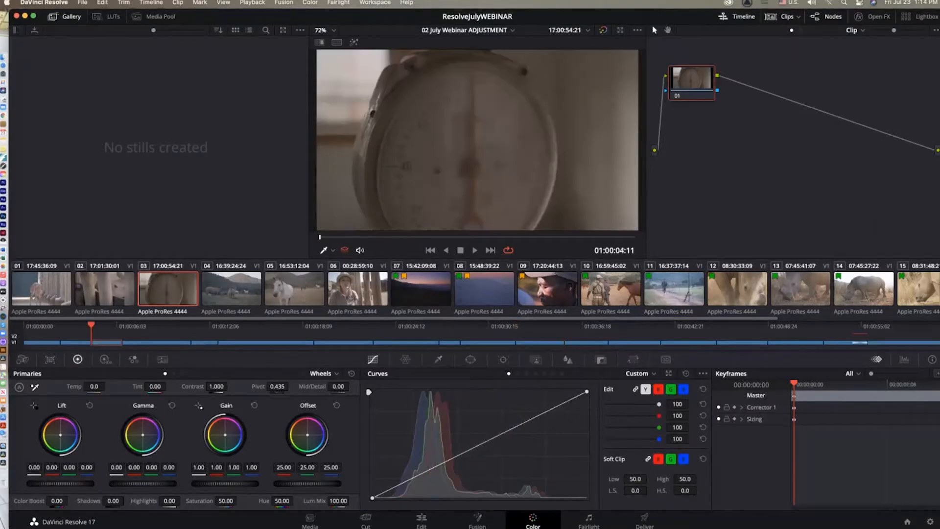
key("Up")
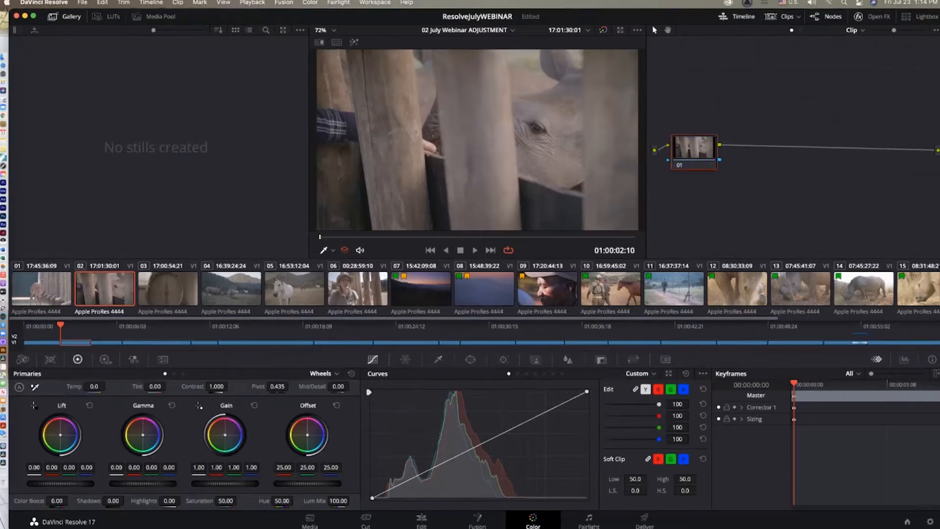
Switch the node graph from Clip to Timeline level and set the timeline node's saturation to 0
left_click(855, 30)
left_click(868, 53)
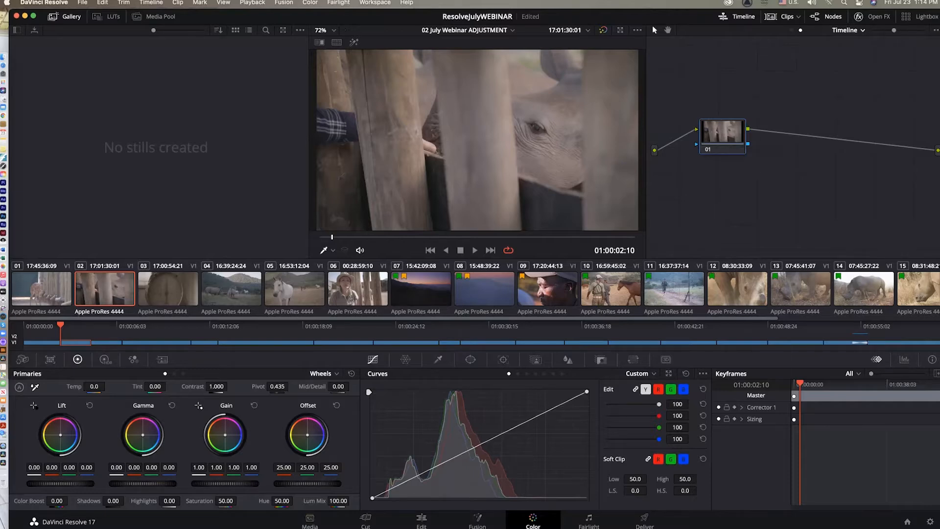
left_click_drag(226, 501, 201, 500)
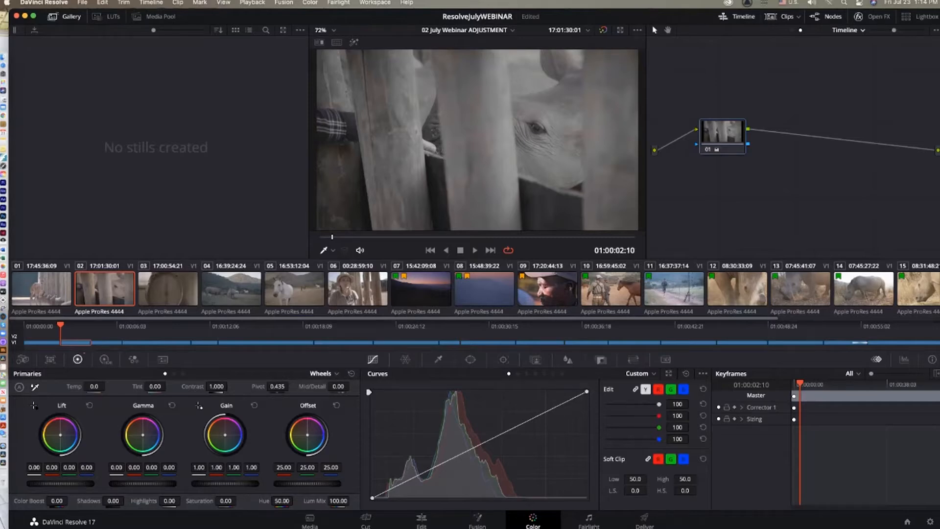
Examine the timeline-level grade on clips 06 to 12 and finish on clip 09
left_click(358, 289)
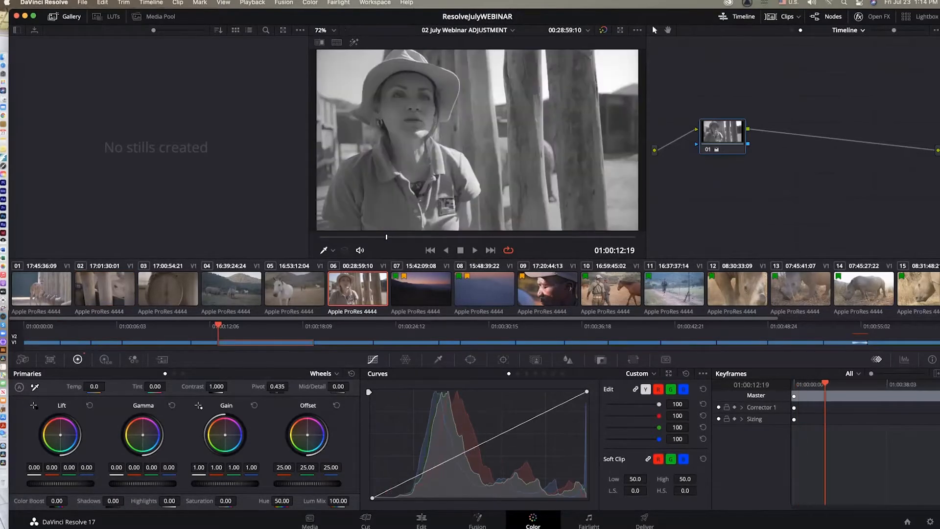
left_click(420, 289)
key("Down")
key("Down")
key("Down")
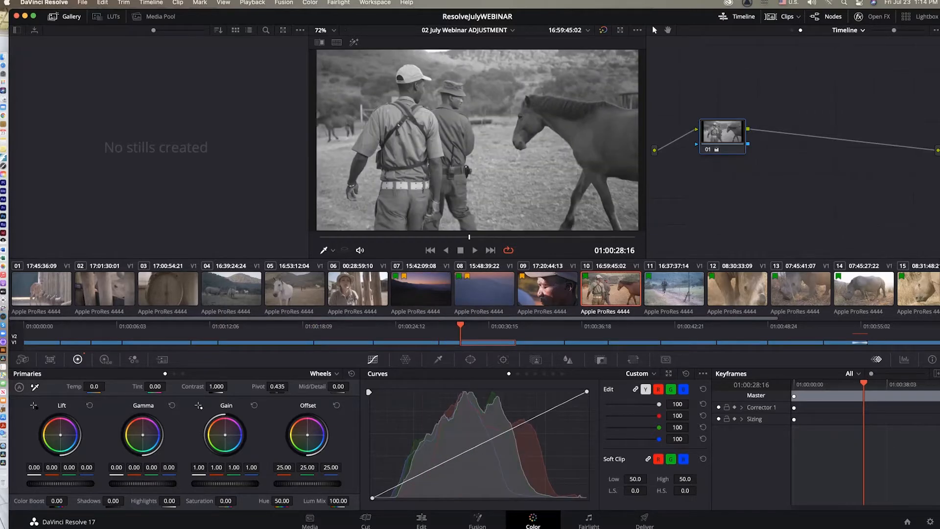
key("Down")
key("Down")
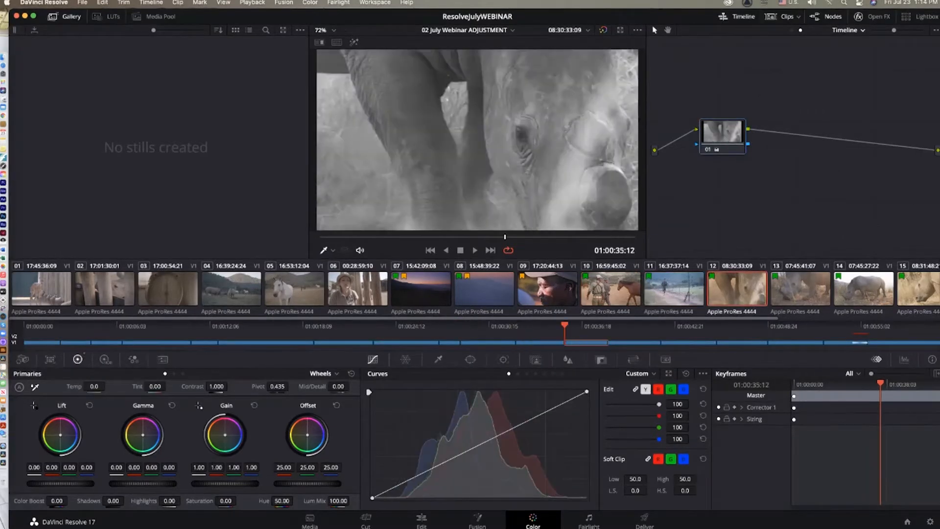
key("Up")
key("Up")
key("Up")
key("Up")
key("Up")
key("Up")
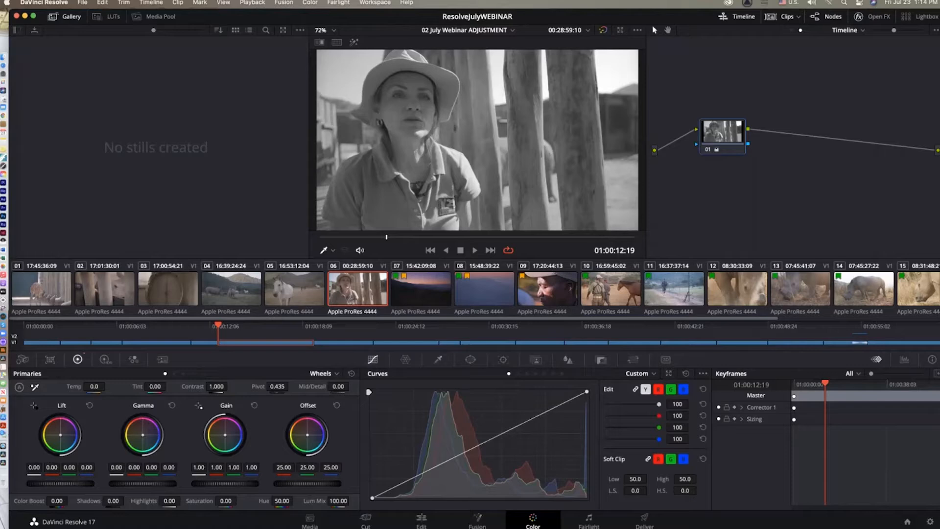
left_click(484, 290)
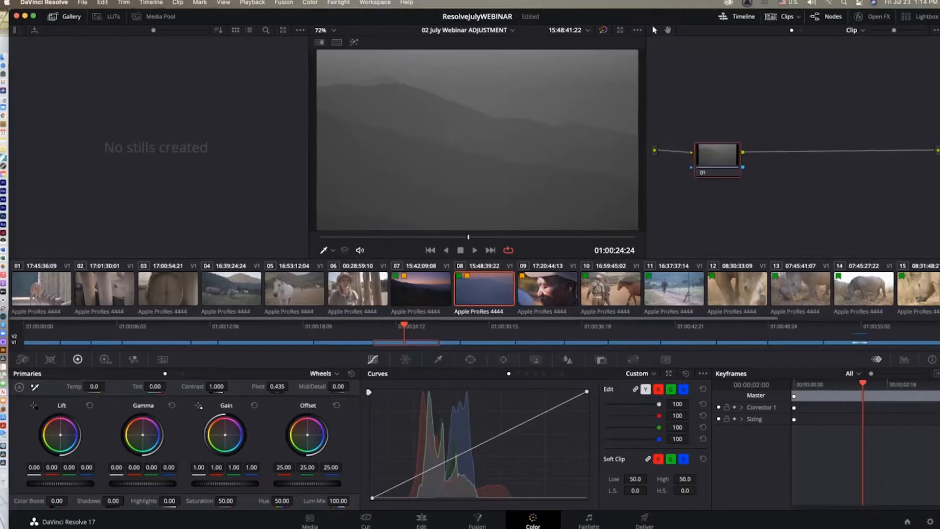
key("Down")
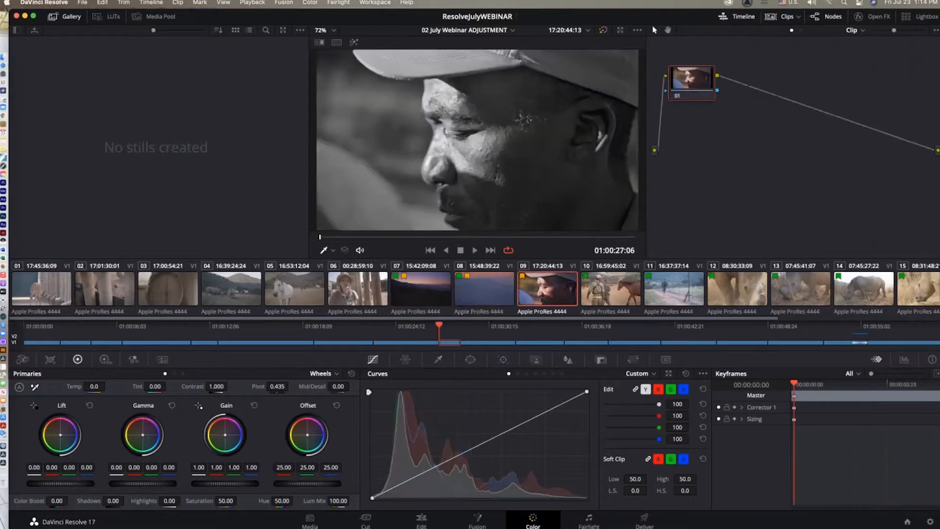
Switch the node graph back to Timeline level, raise the red curve's midtones and lower the blue curve's midtones
left_click(852, 30)
left_click(869, 53)
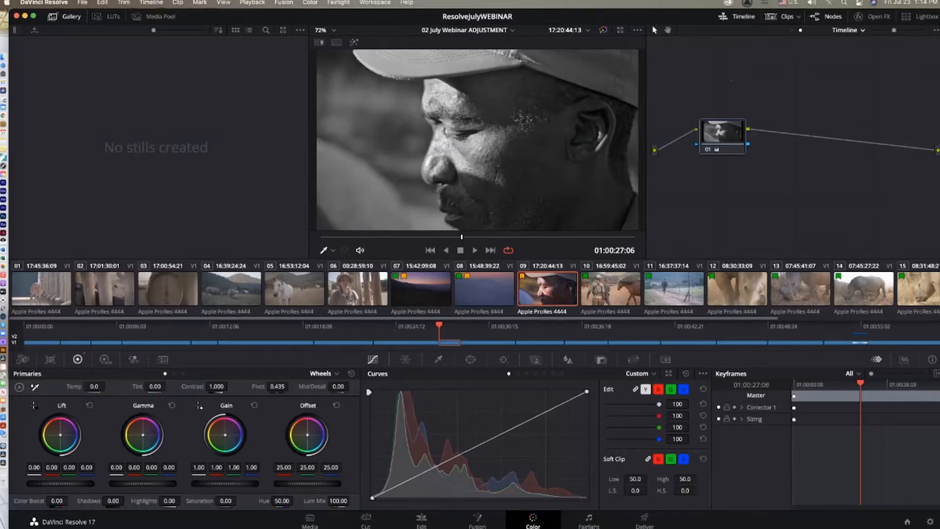
left_click(658, 390)
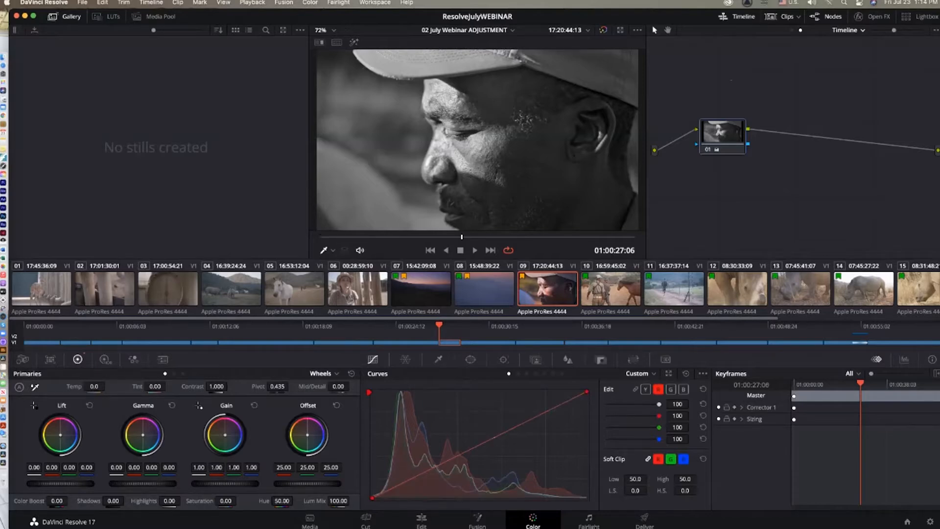
left_click_drag(494, 438, 472, 427)
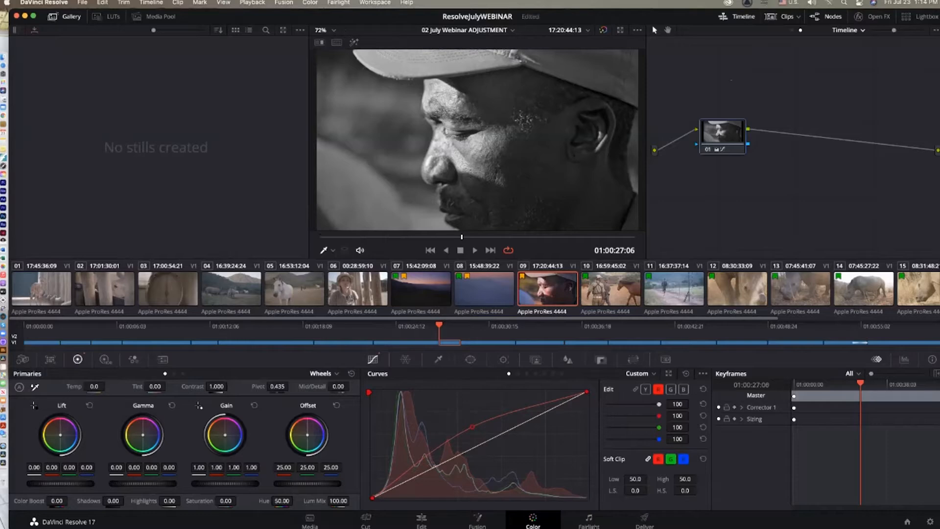
left_click(683, 389)
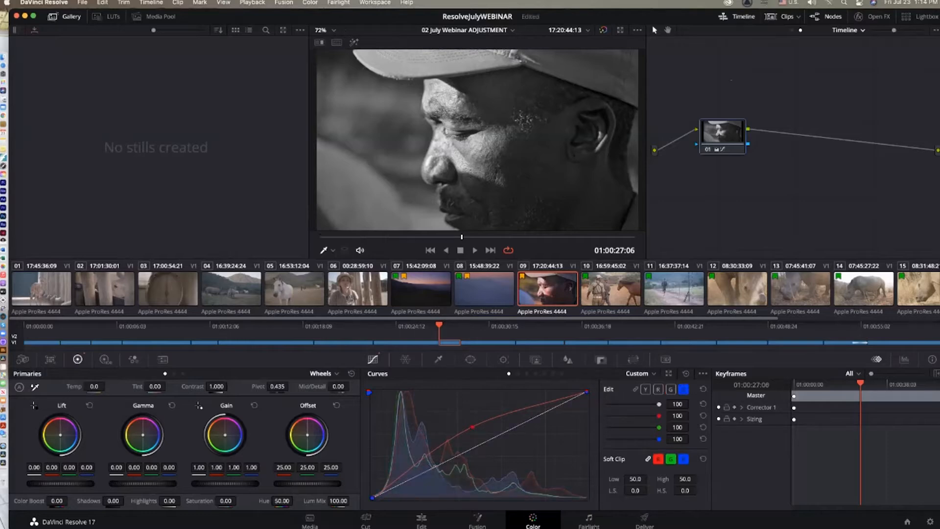
left_click_drag(493, 440, 502, 456)
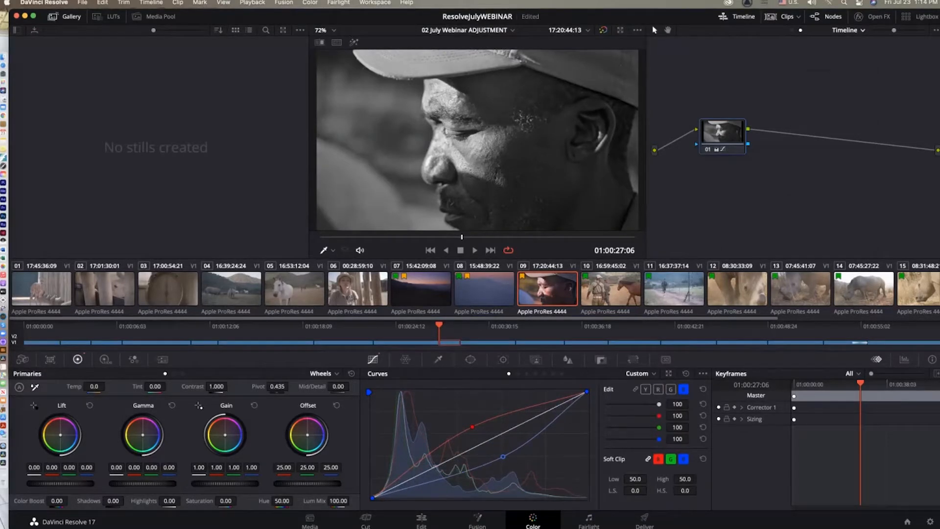
Set the timeline node's saturation to 26.40 and view the timeline-level grade on the Edit page up to the sunset clip at 01:00:19:01
left_click_drag(228, 500, 251, 501)
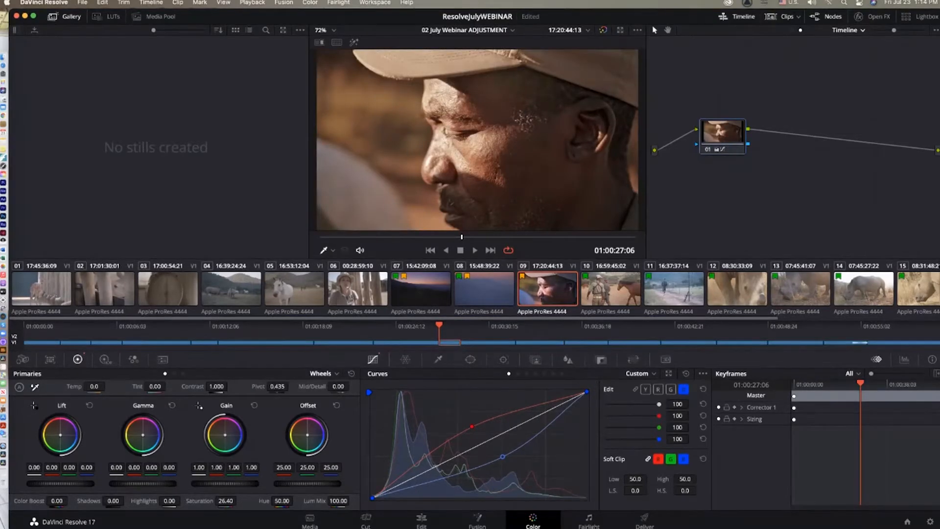
key("shift+4")
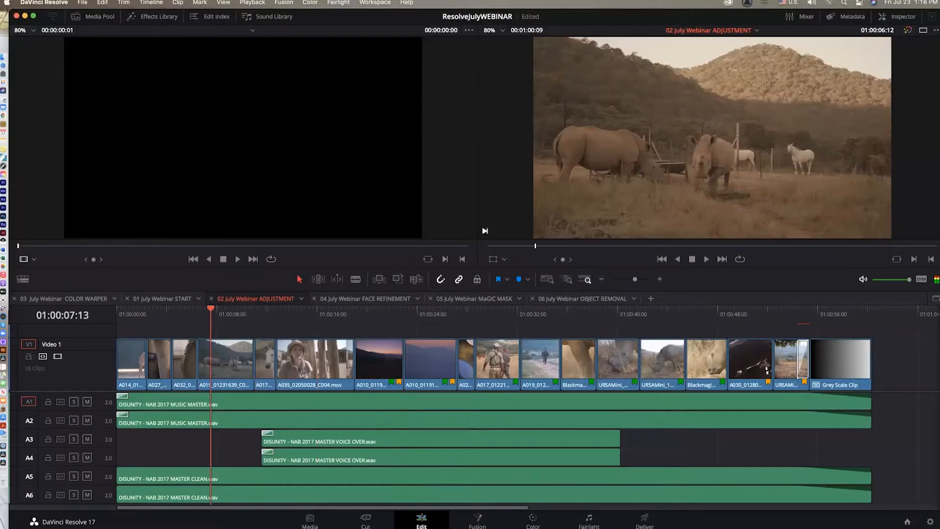
left_click_drag(211, 314, 355, 313)
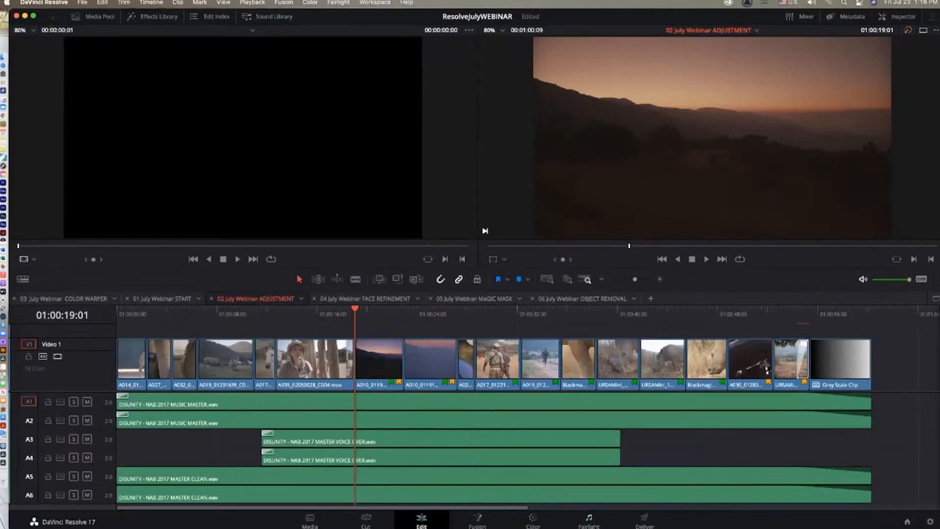
Return to the Color page, switch the node graph to Timeline level, and reset and delete the timeline node
left_click(532, 519)
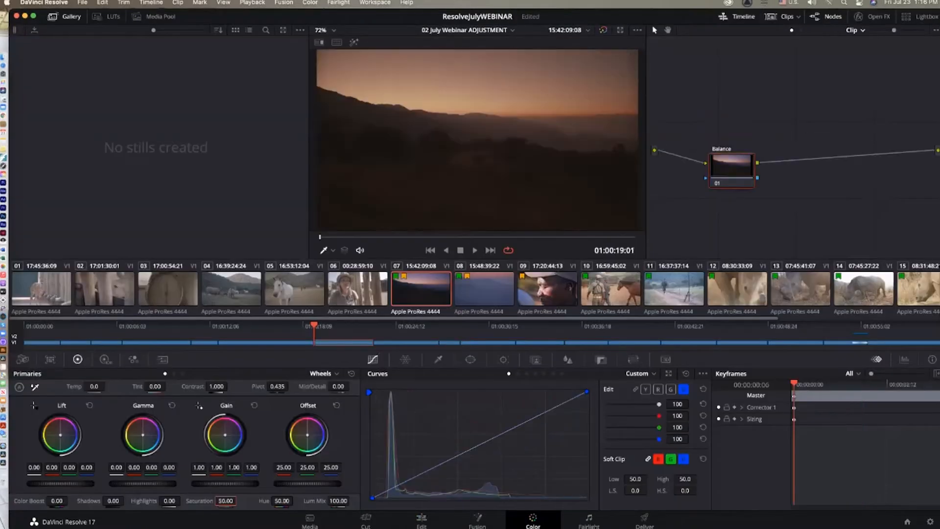
left_click(855, 31)
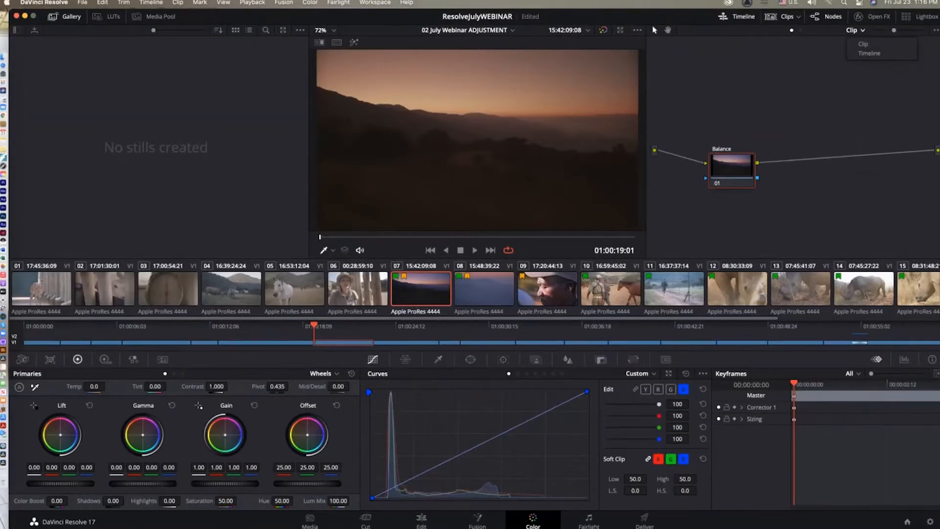
left_click(869, 54)
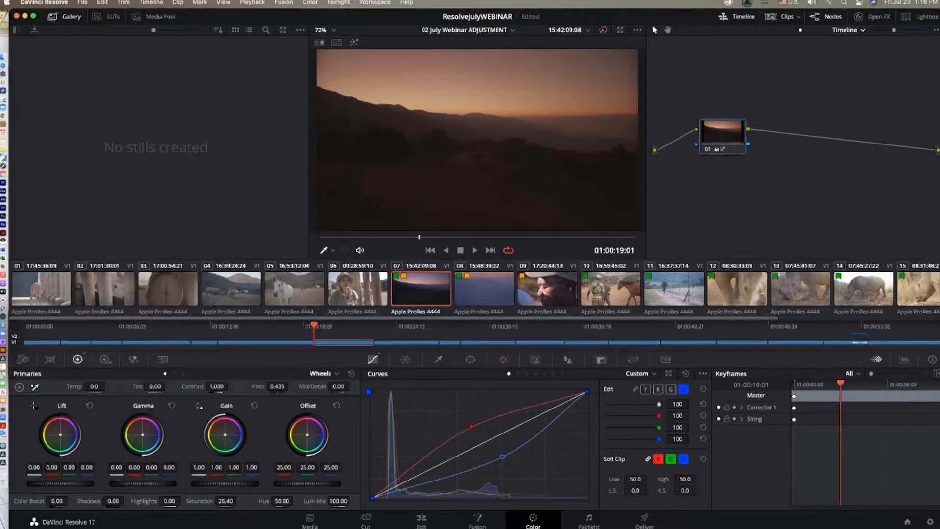
right_click(725, 142)
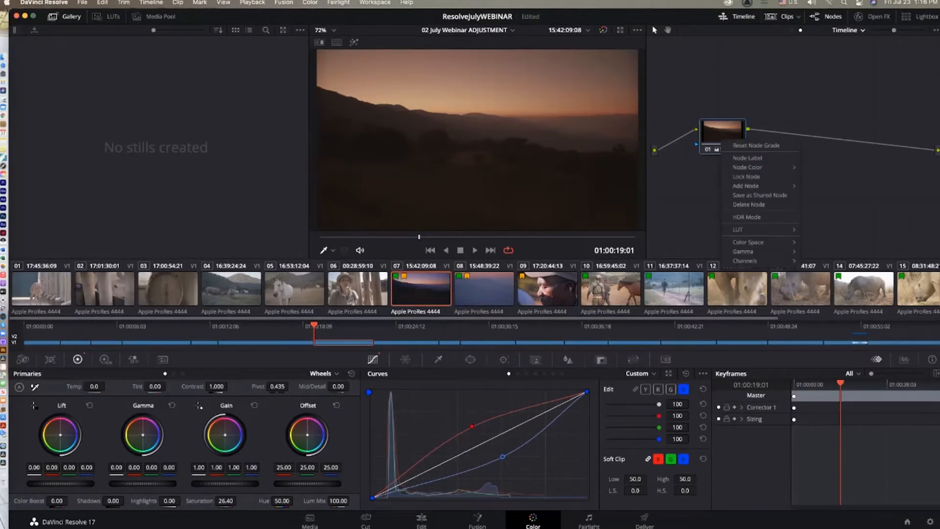
left_click(756, 146)
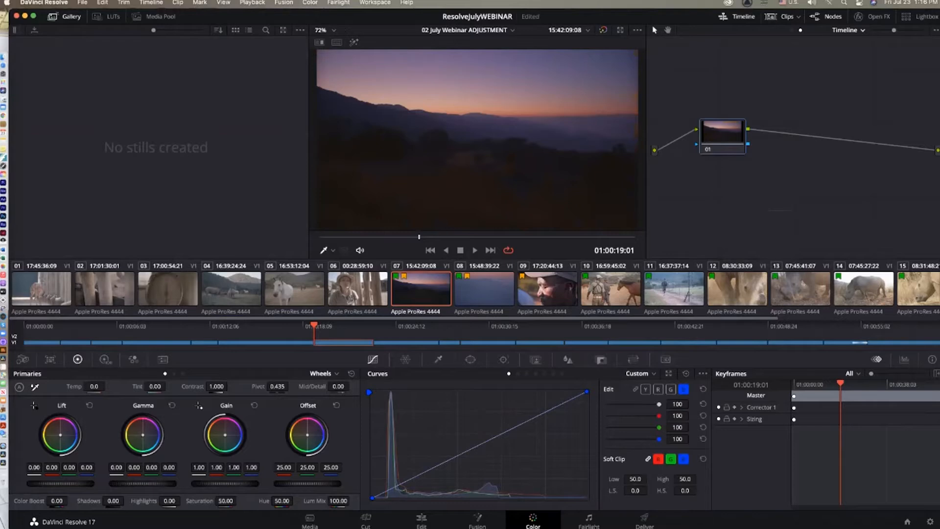
key("Delete")
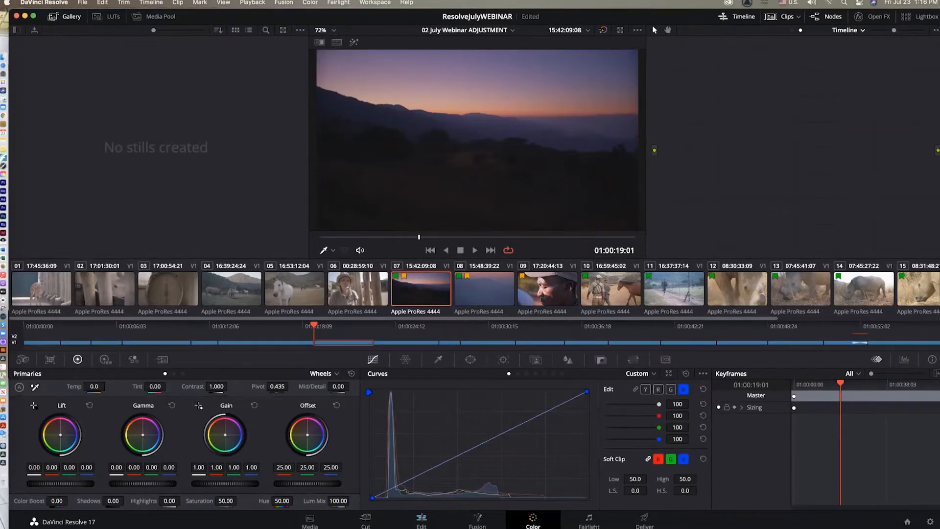
On the Edit page, make room above Video 1 and add an Adjustment Clip at the start of track V2
key("shift+4")
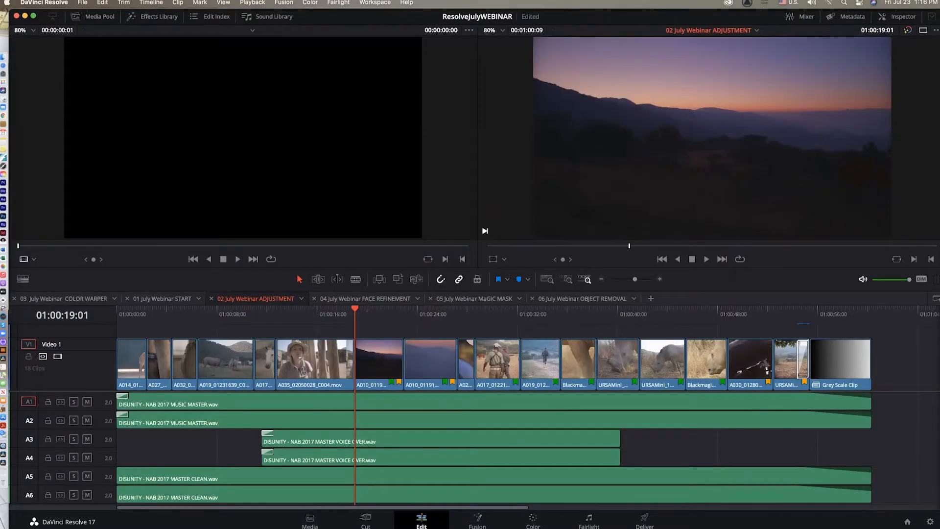
left_click_drag(63, 337, 64, 359)
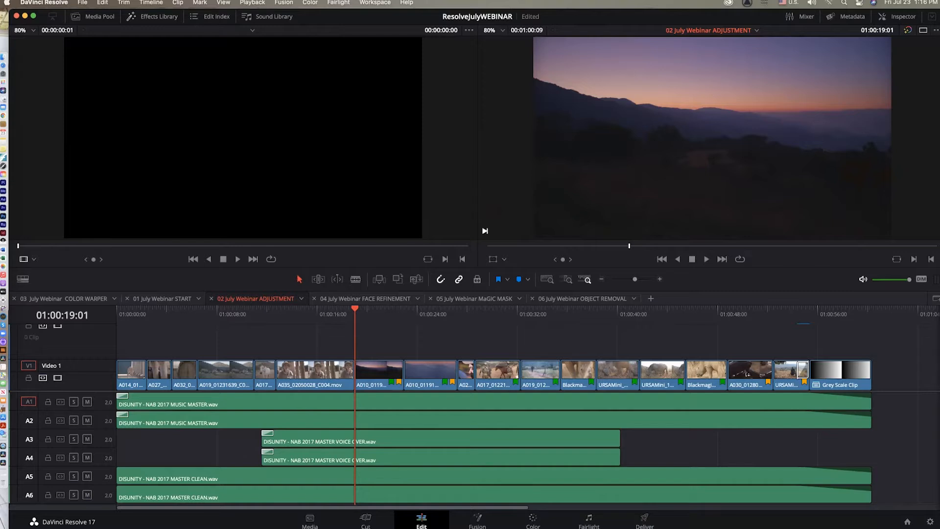
left_click(153, 17)
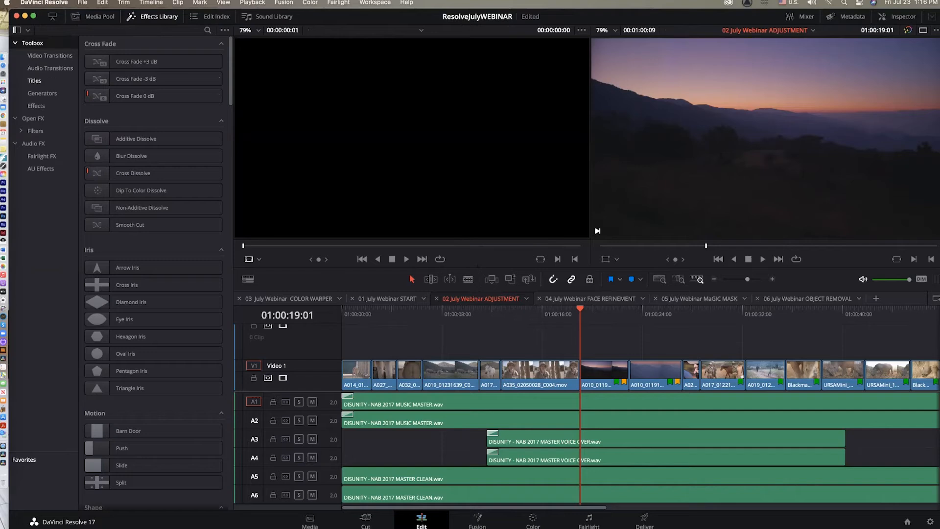
left_click(37, 105)
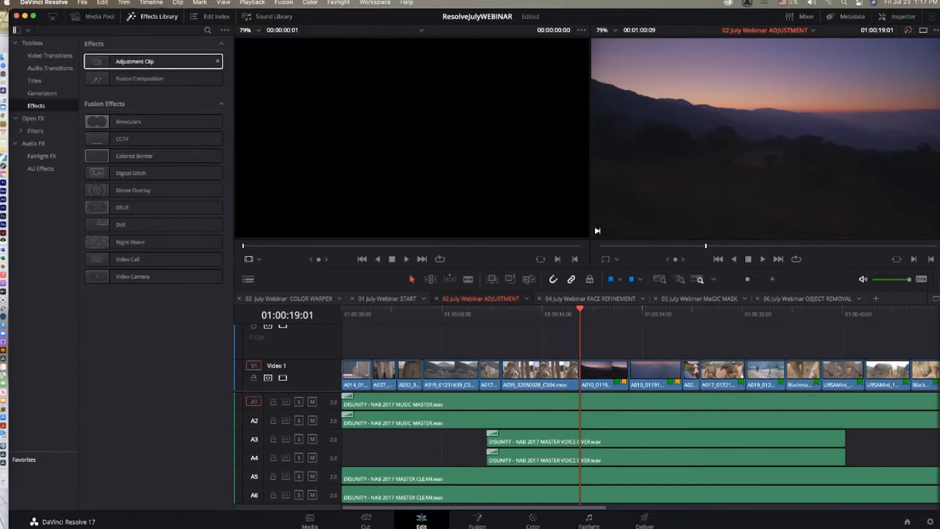
left_click_drag(147, 61, 499, 351)
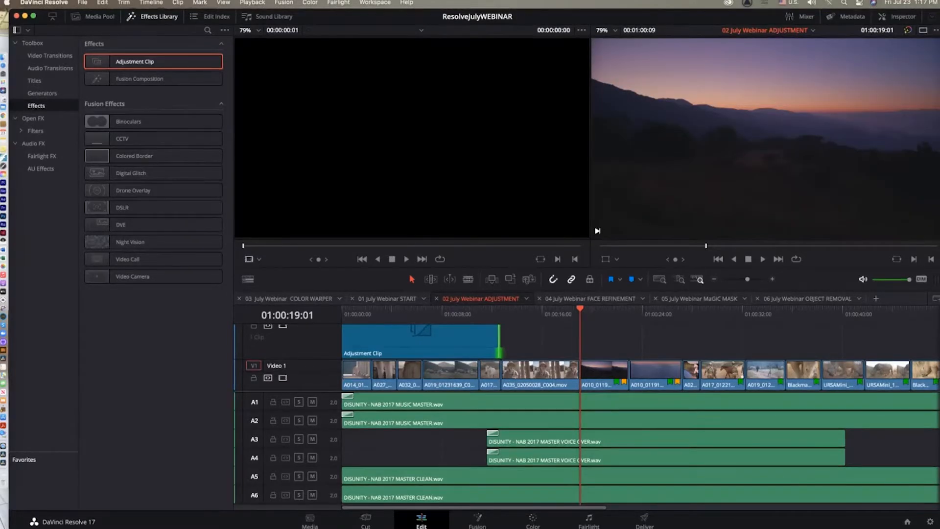
scroll(538, 357, "up", 1)
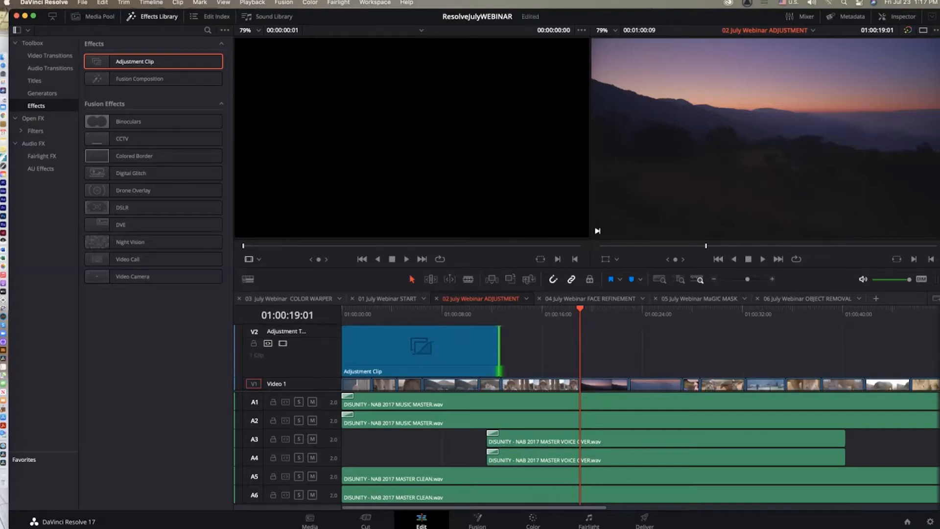
scroll(538, 358, "down", 1)
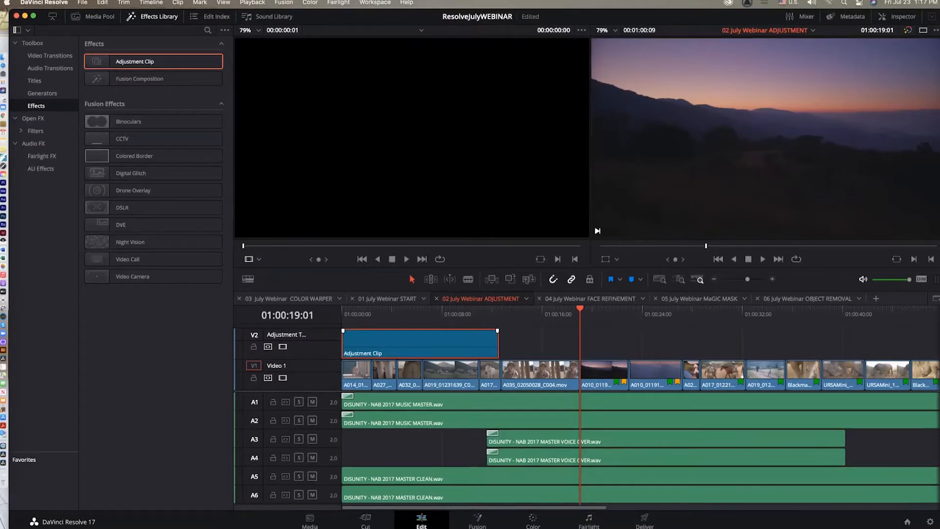
Duplicate the adjustment clip end to end along V2 until four adjustment clips sit above the video clips
left_click_drag(418, 343, 739, 343)
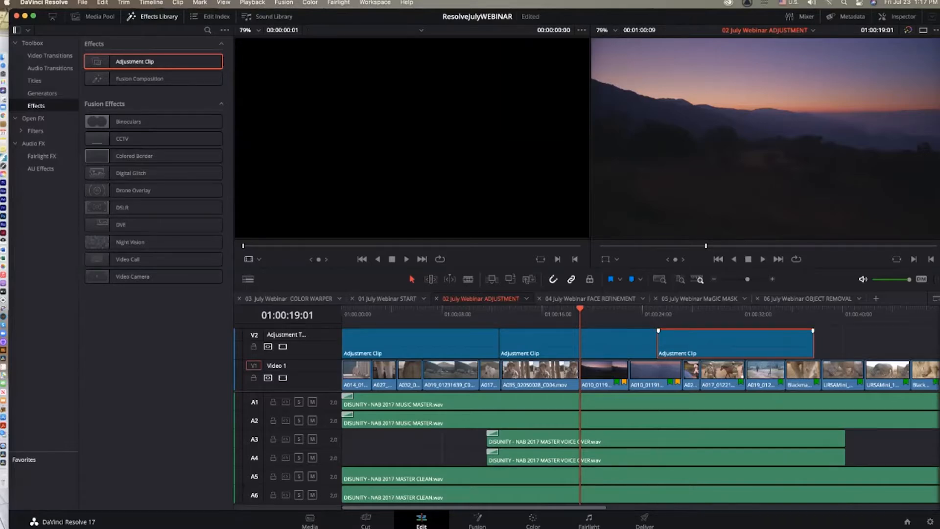
key("shift+z")
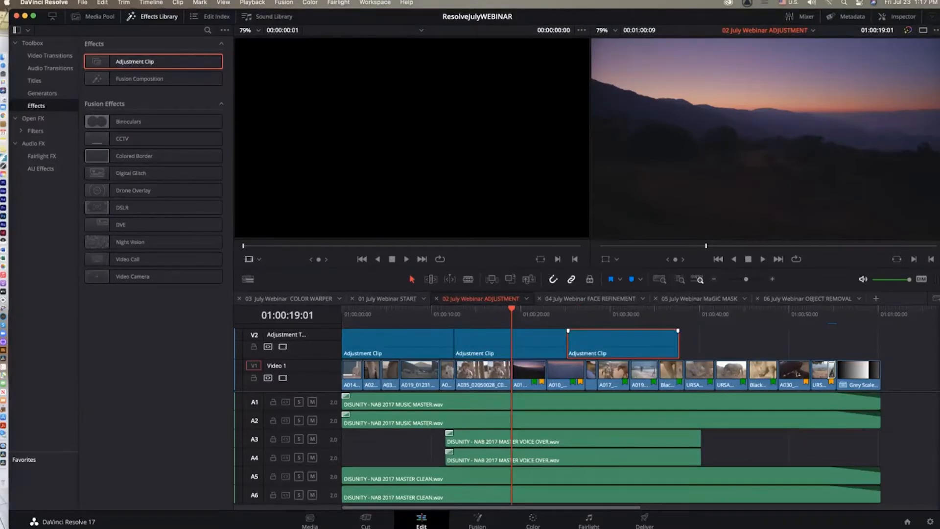
left_click_drag(622, 343, 734, 343)
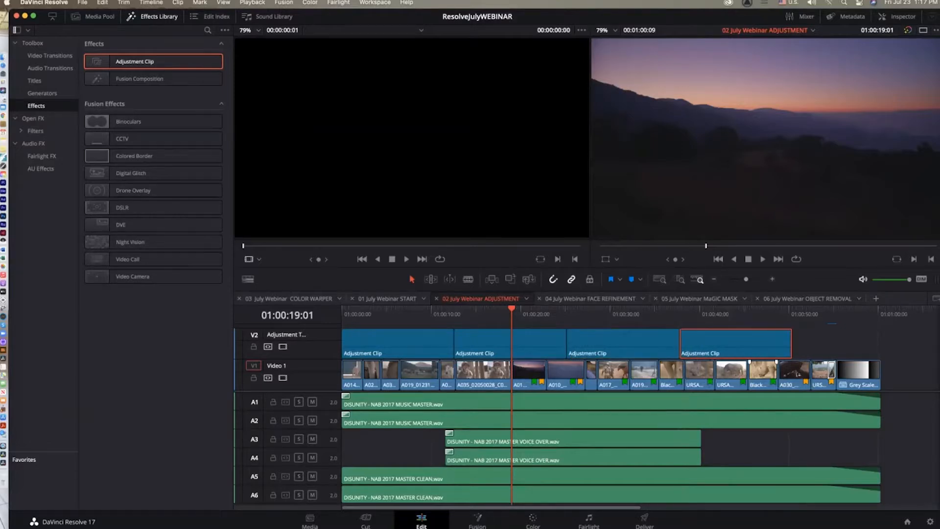
Step through the edit points under the adjustment clips, play briefly, and park the playhead on the rhino clip at 01:00:07:14
key("Up")
key("space")
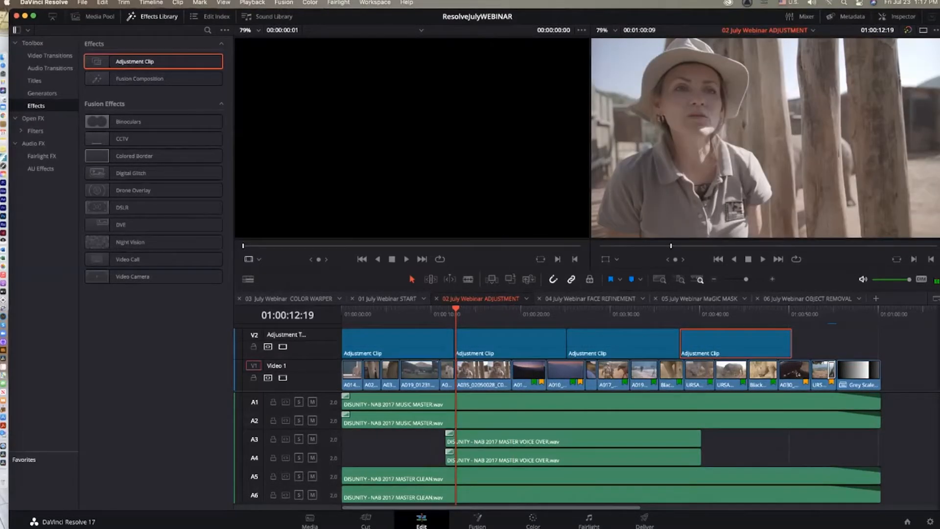
key("Up")
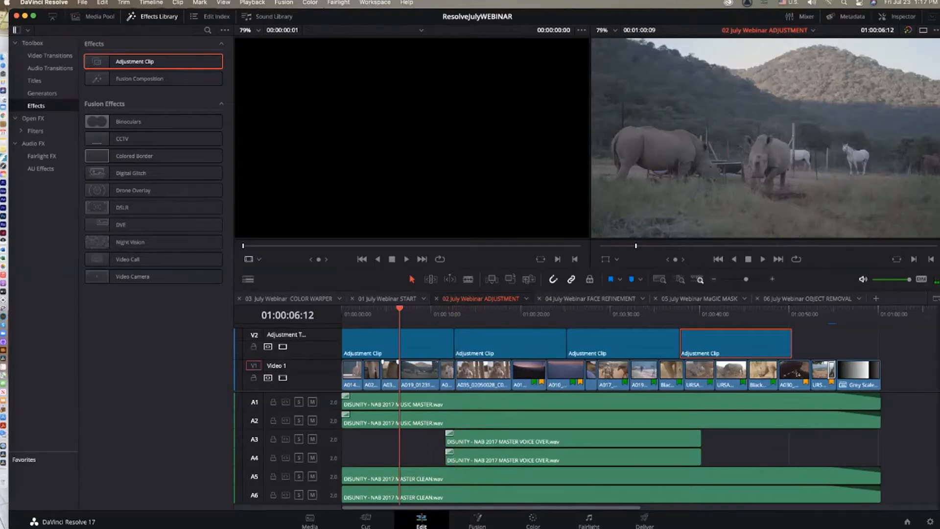
key("Up")
key("Up")
key("Up")
key("space")
key("Down")
key("Down")
key("Down")
key("Down")
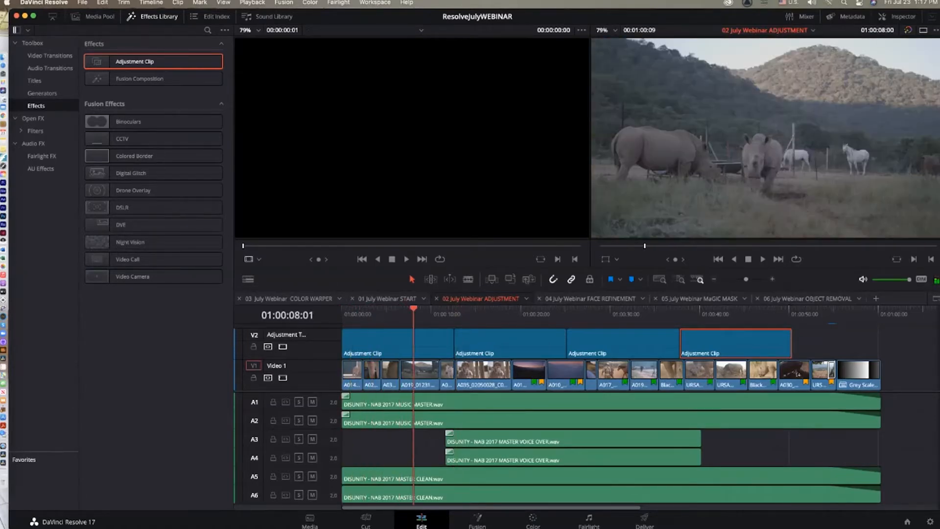
left_click_drag(440, 308, 409, 309)
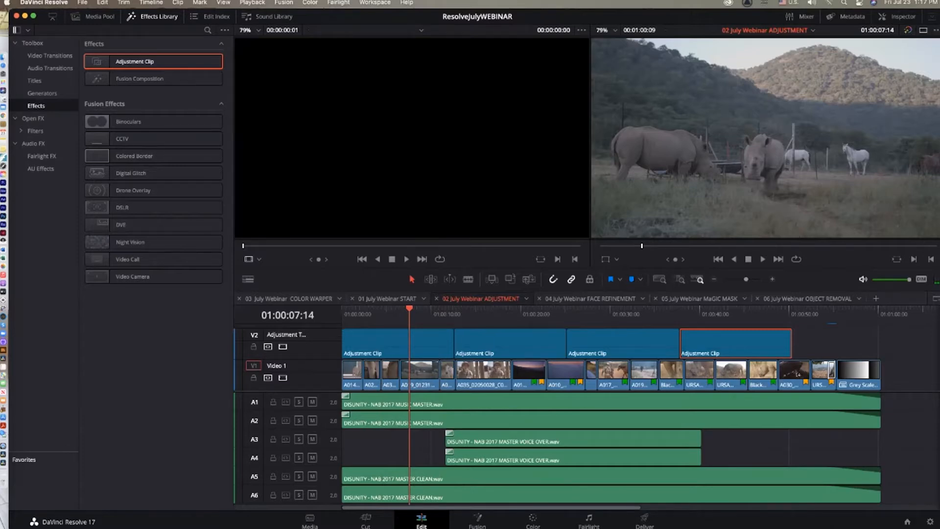
Reduce the height of track V2 and select the first adjustment clip, clip 02, on the Color page
left_click_drag(303, 328, 304, 340)
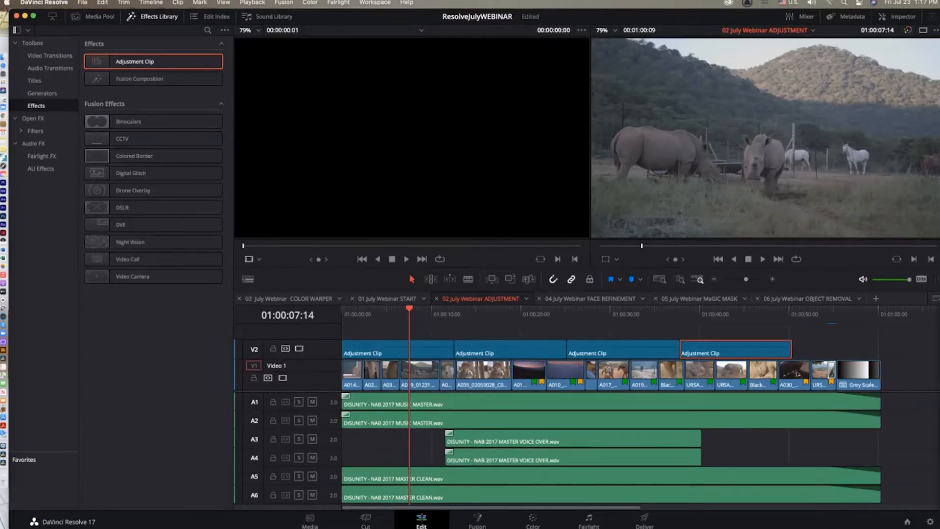
key("shift+6")
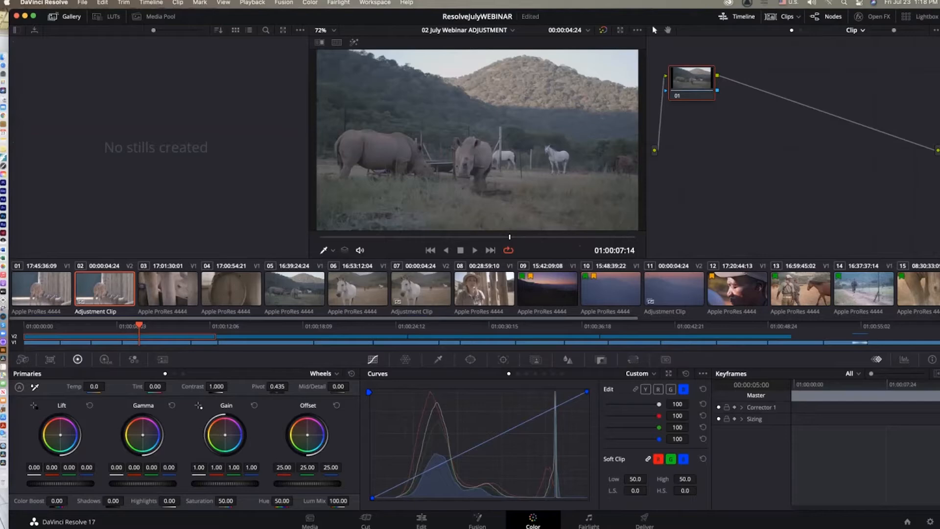
left_click(295, 289)
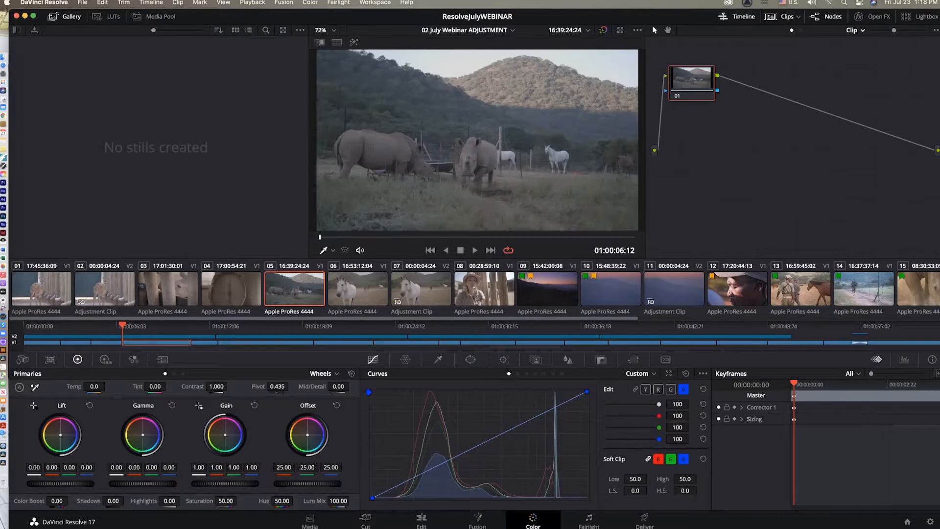
left_click(105, 289)
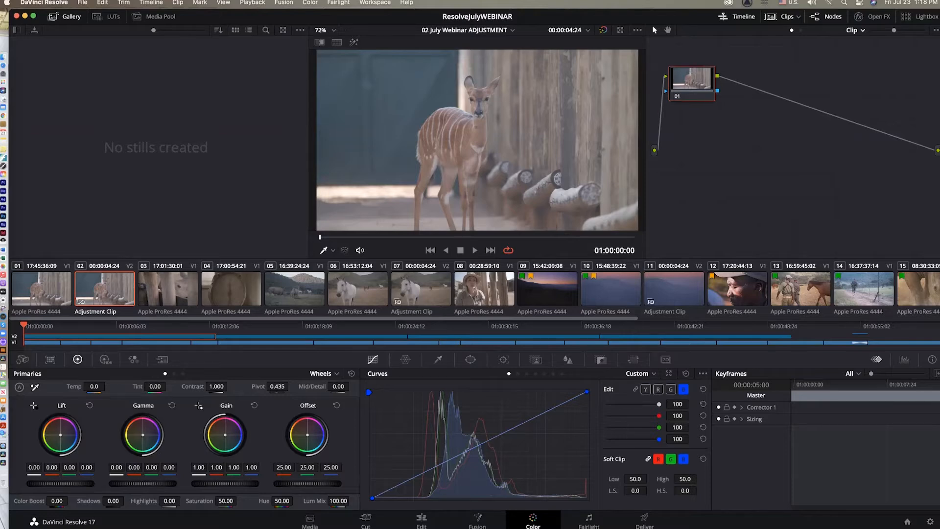
Centre adjustment clip 02's node in the graph, set its saturation to 0, and play back the clips beneath it
left_click_drag(691, 83, 711, 154)
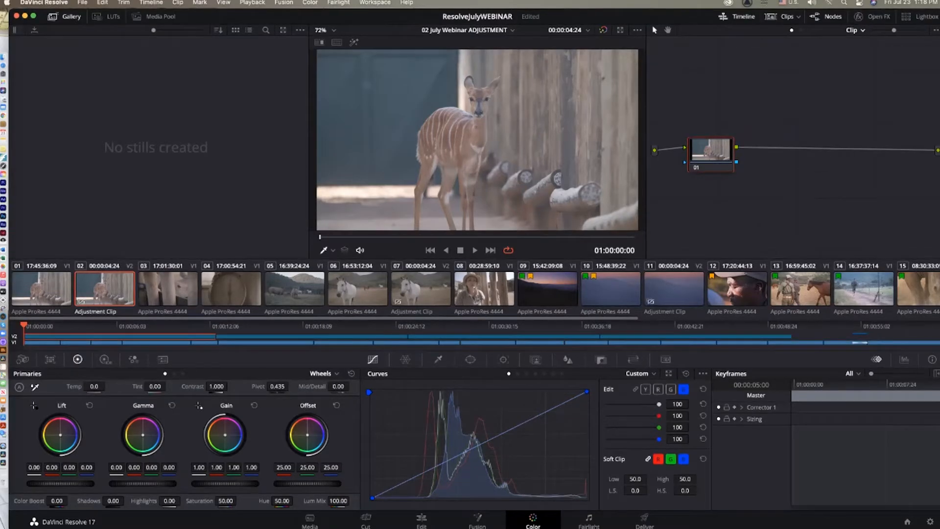
left_click_drag(226, 501, 147, 501)
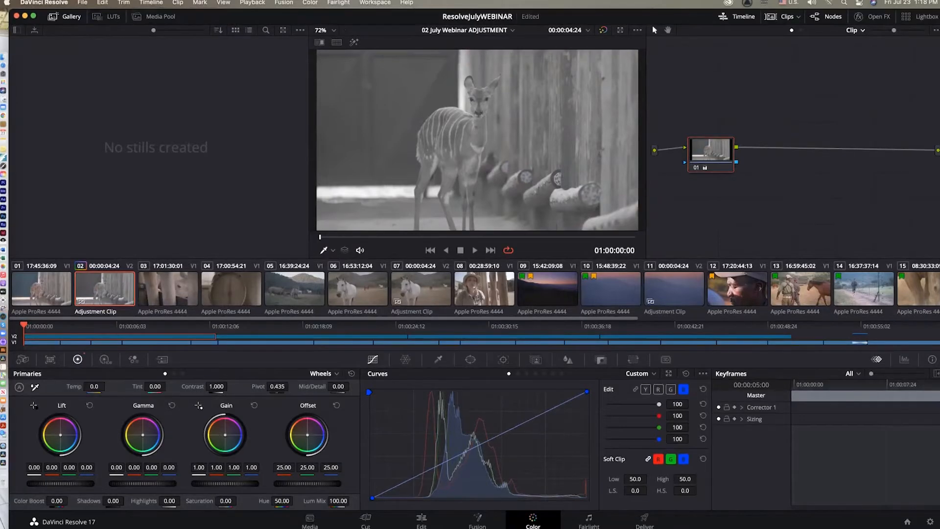
key("space")
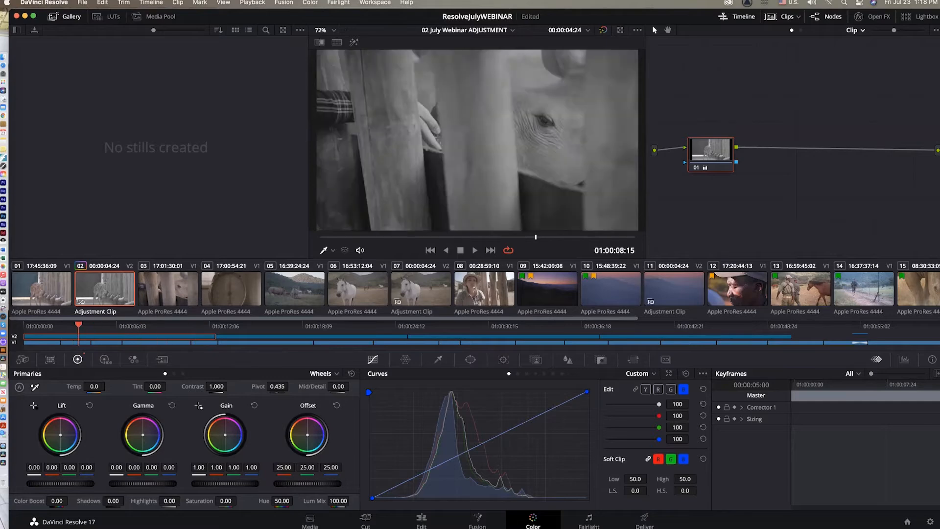
key("Home")
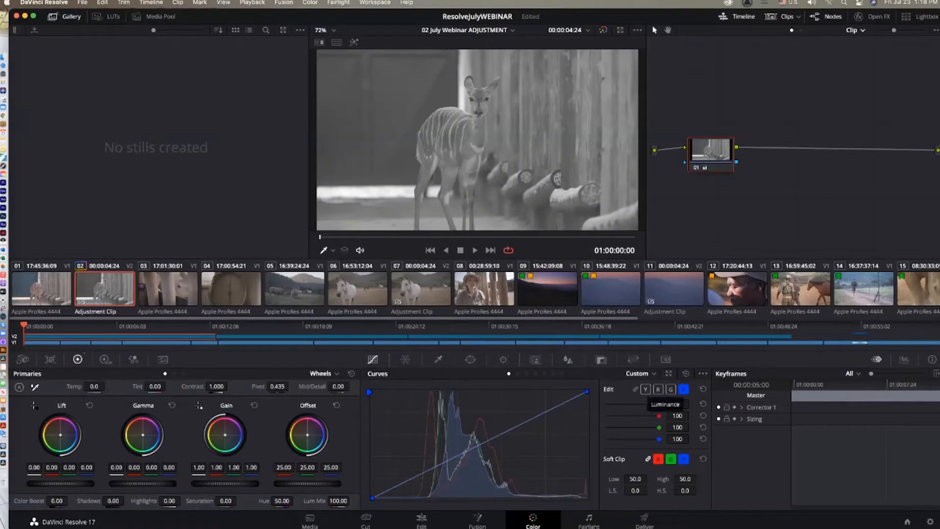
Bend adjustment clip 02's luminance curve into an S with raised highlights and lowered shadows, and move the playhead to adjustment clip 07
left_click(645, 389)
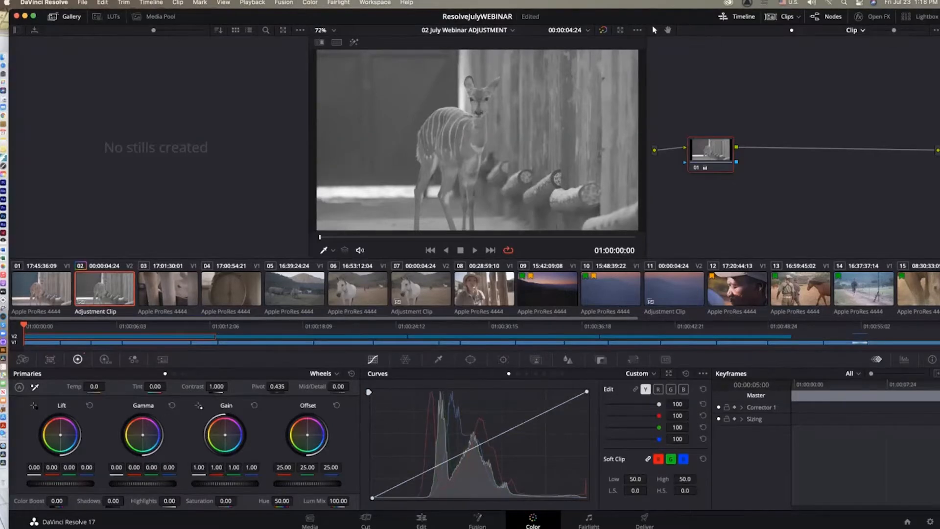
left_click_drag(523, 423, 523, 405)
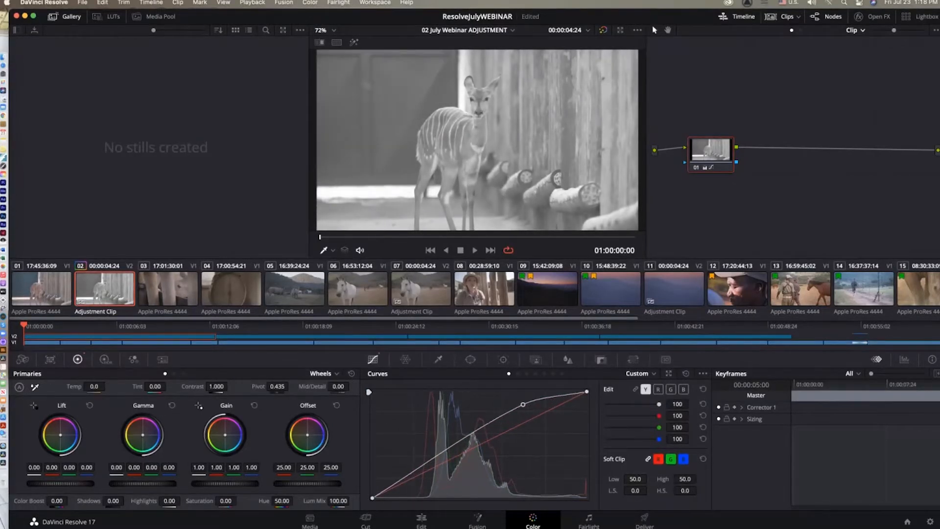
left_click_drag(428, 463, 429, 477)
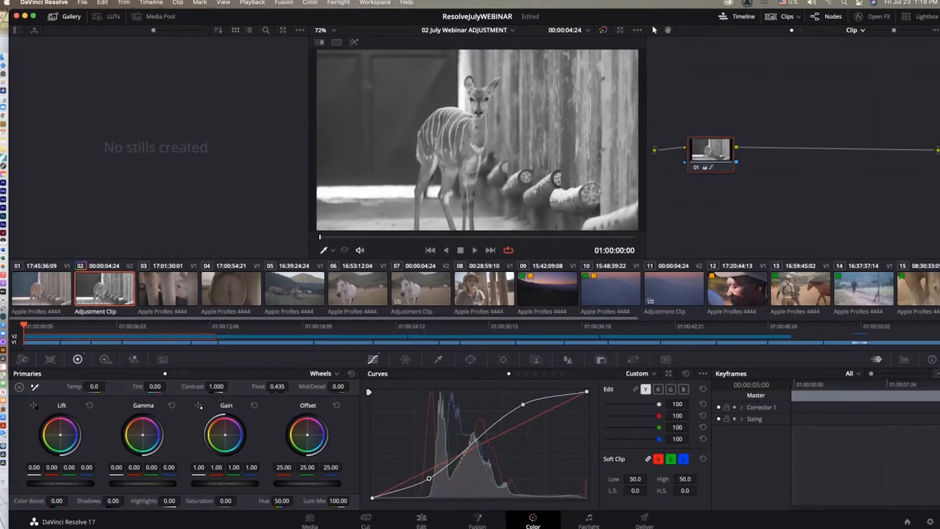
left_click_drag(23, 325, 227, 325)
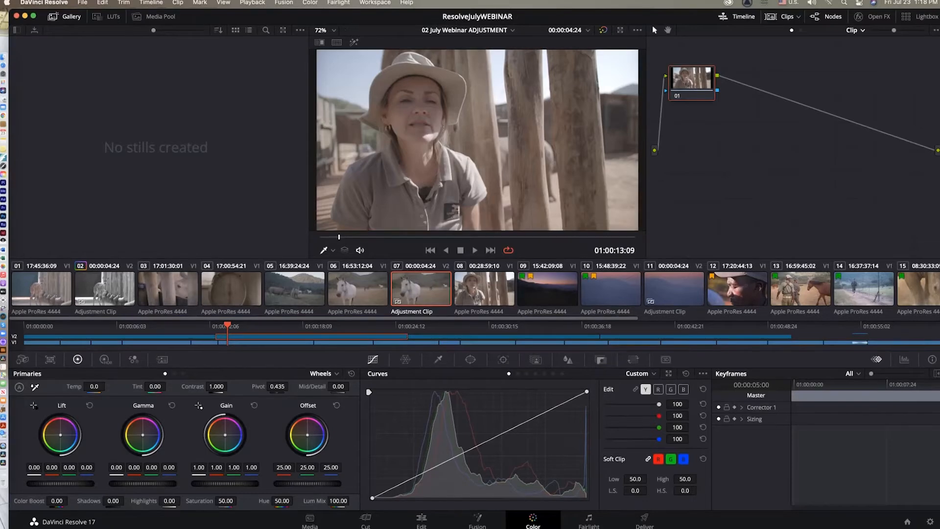
Centre adjustment clip 07's node in the graph, set its saturation to 99.40, and move the playhead to 01:00:17:22
left_click_drag(677, 57, 695, 150)
left_click_drag(692, 80, 708, 122)
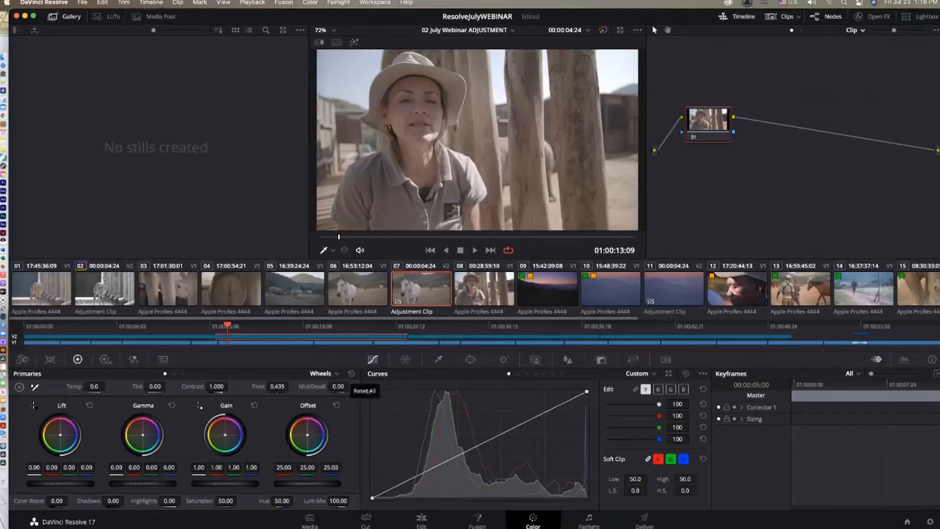
left_click_drag(240, 500, 343, 499)
left_click_drag(228, 325, 296, 325)
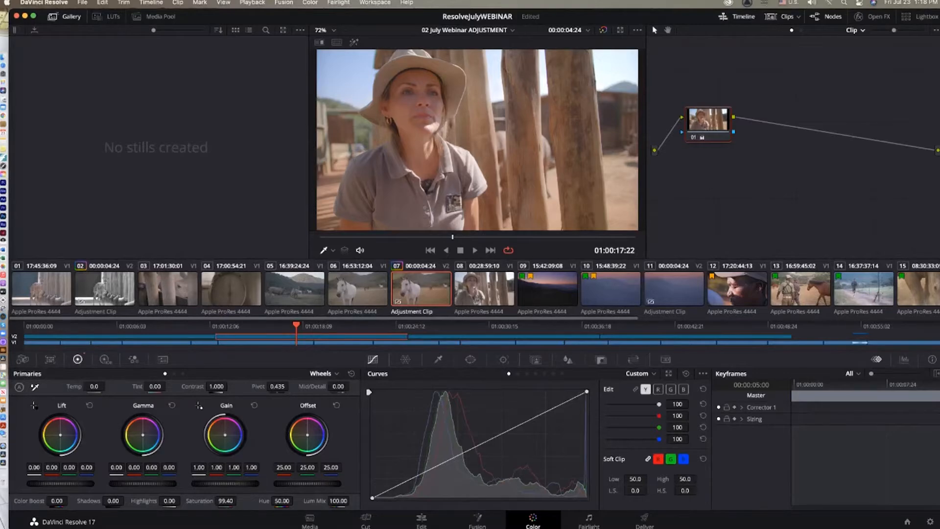
Set adjustment clip 07's Color Boost to 100 and scrub through the clips beneath it to 01:00:19:14
left_click_drag(56, 501, 70, 501)
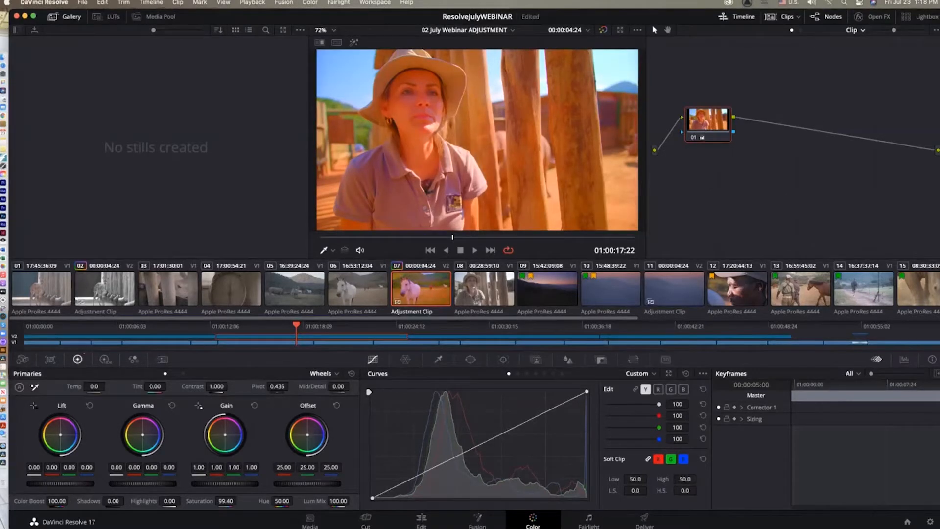
left_click_drag(296, 325, 389, 325)
left_click_drag(373, 325, 322, 325)
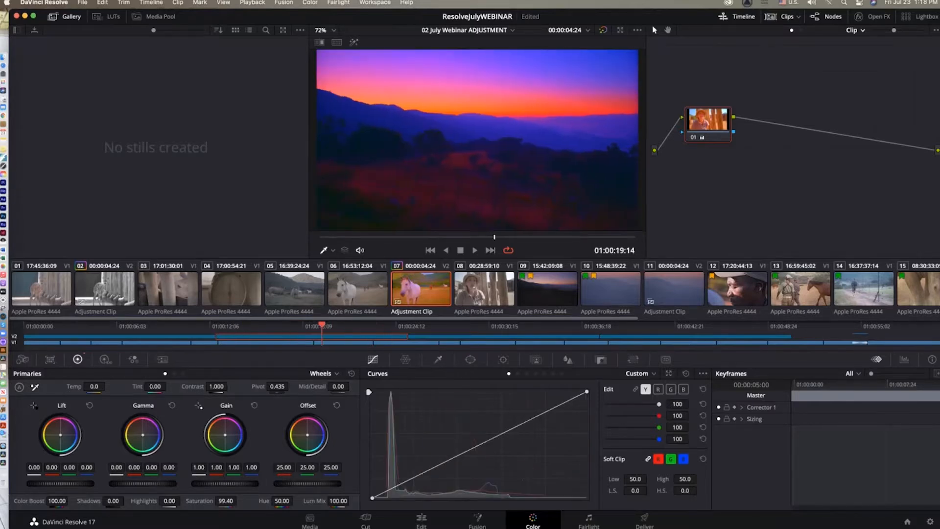
Select adjustment clip 11 and move the playhead to 01:00:29:18, on the shot of the two men with the horse
left_click(674, 289)
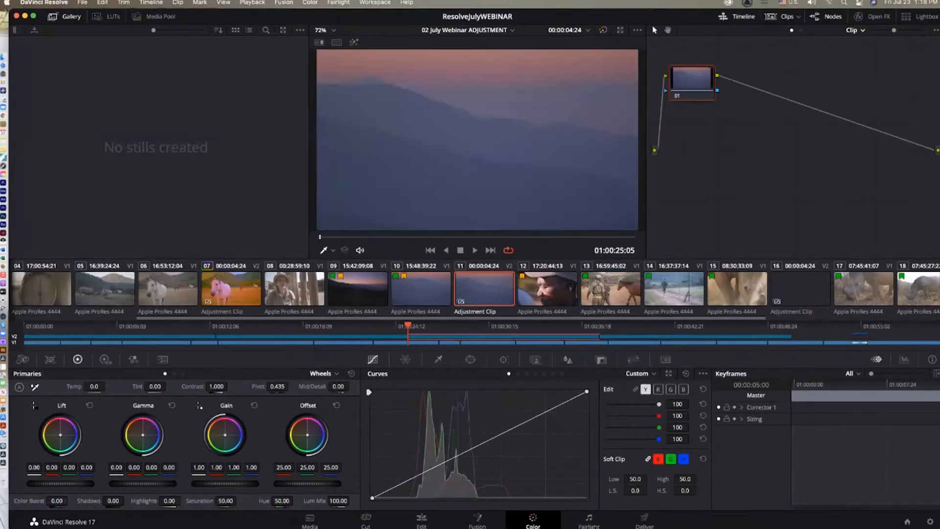
left_click_drag(408, 325, 477, 325)
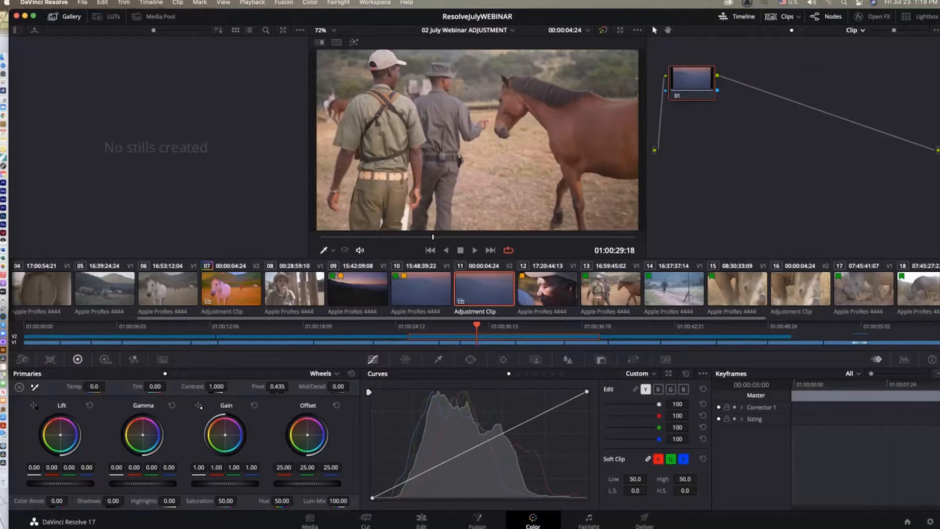
left_click(684, 388)
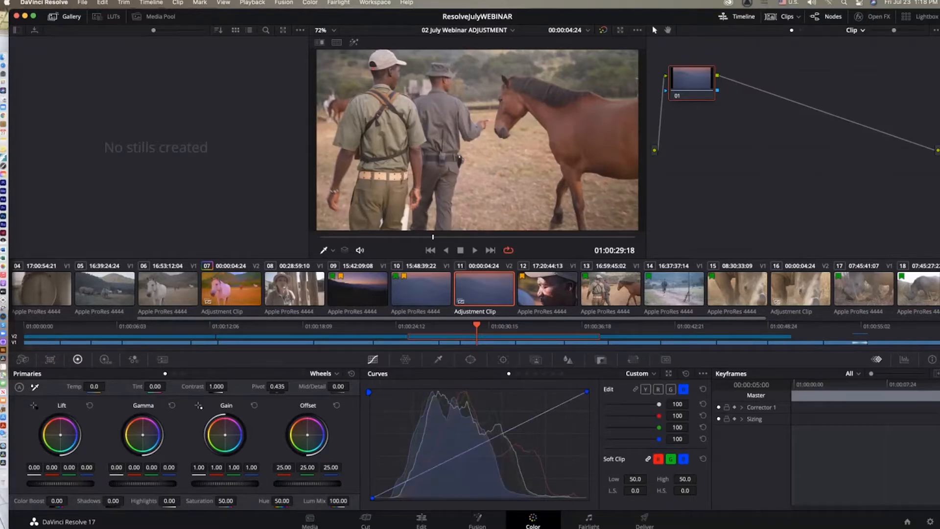
left_click_drag(587, 392, 566, 391)
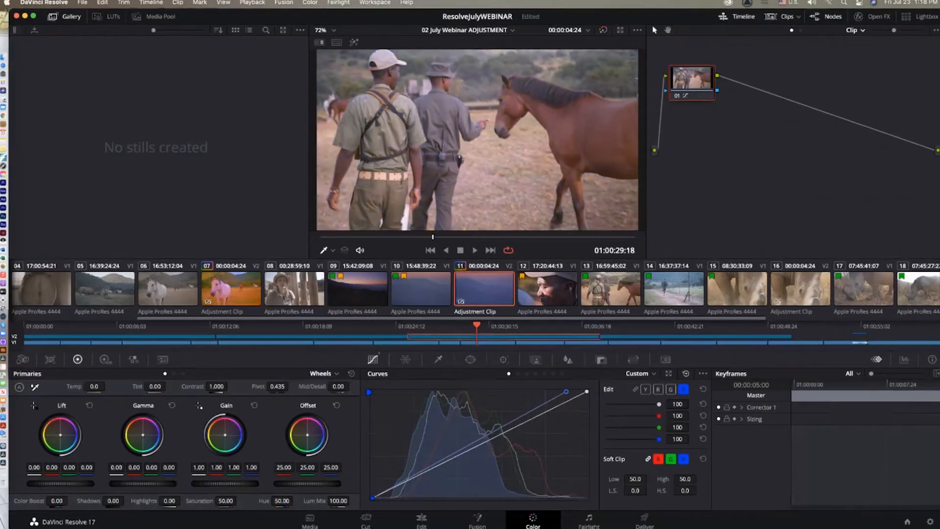
left_click(685, 373)
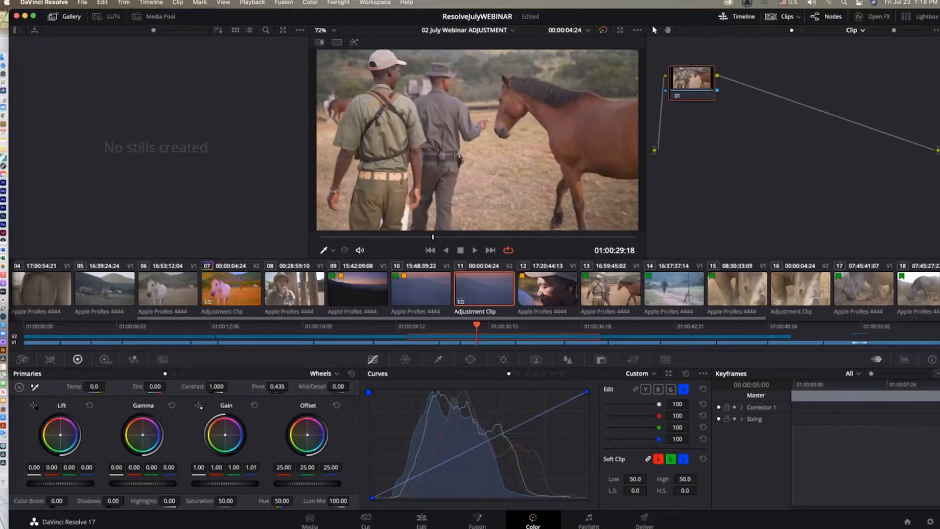
Push adjustment clip 11's gain and gamma towards blue, to about 1.21 and 0.73 in the blue channel, and set its contrast to 1.318
mouse_move(225, 435)
left_mouse_down()
mouse_move(235, 434)
mouse_move(227, 434)
left_mouse_up()
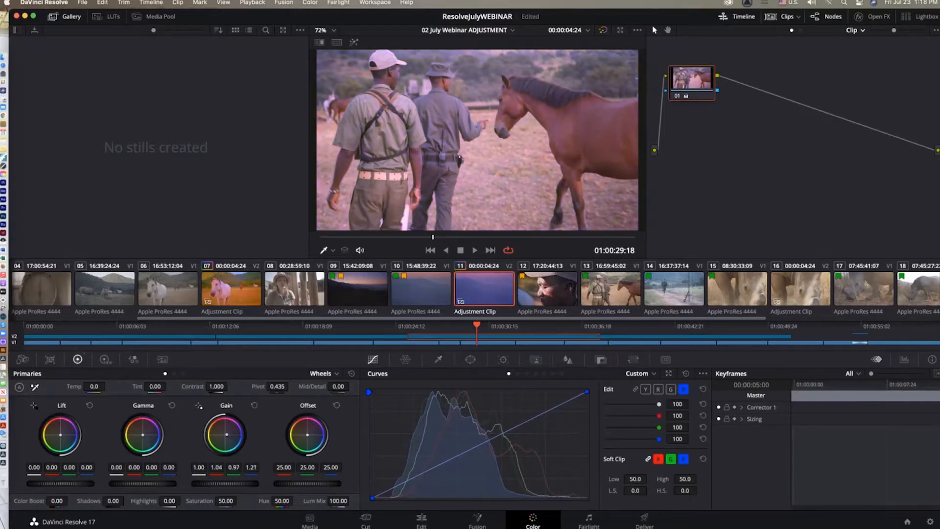
left_click_drag(143, 435, 157, 437)
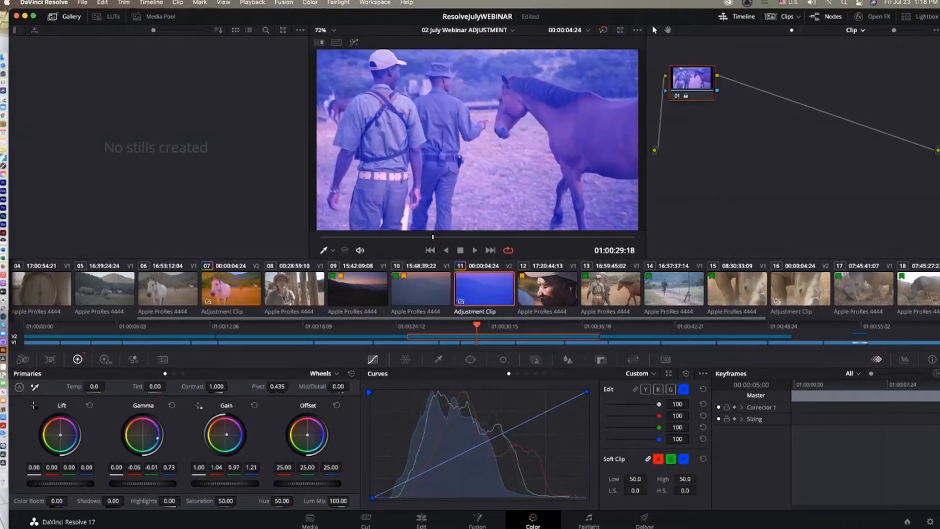
left_click_drag(216, 386, 230, 386)
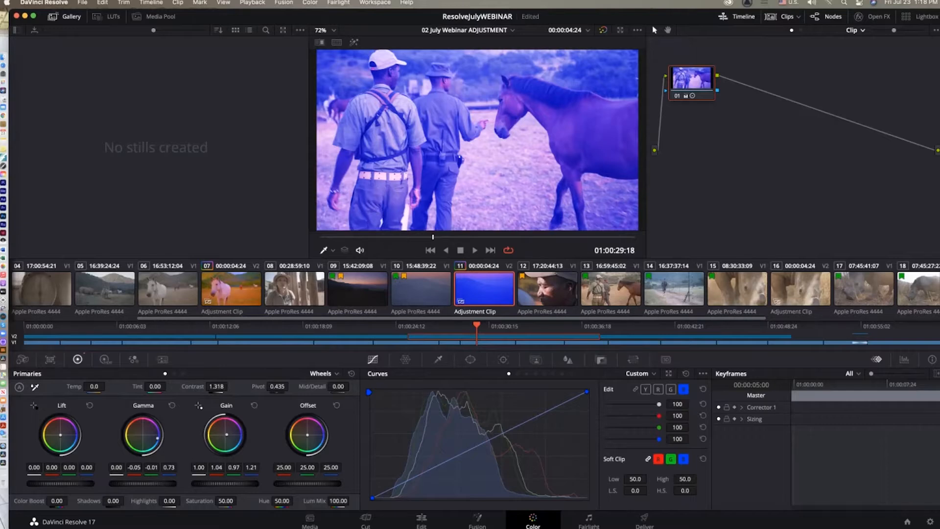
Move the playhead to adjustment clip 16 at 01:00:37:20 and show the scopes as a single parade in a smaller floating window
left_click_drag(477, 325, 600, 325)
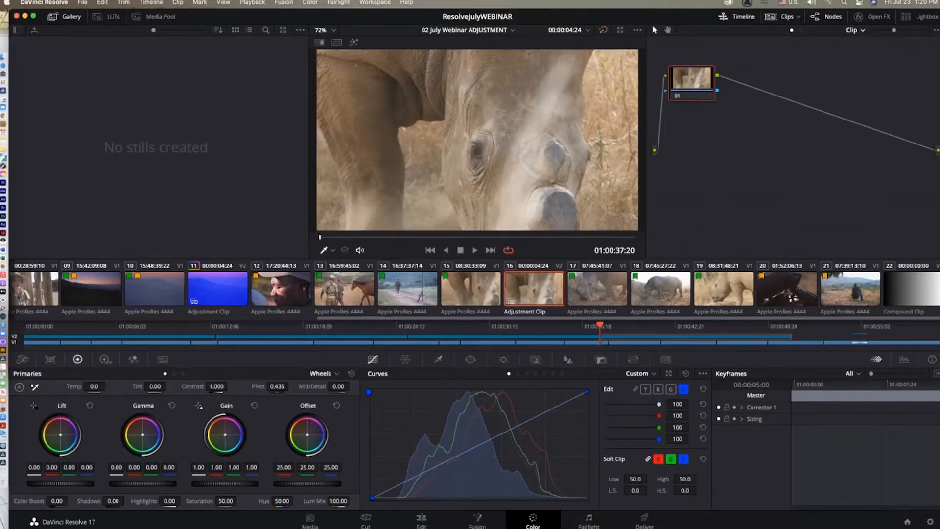
right_click(453, 166)
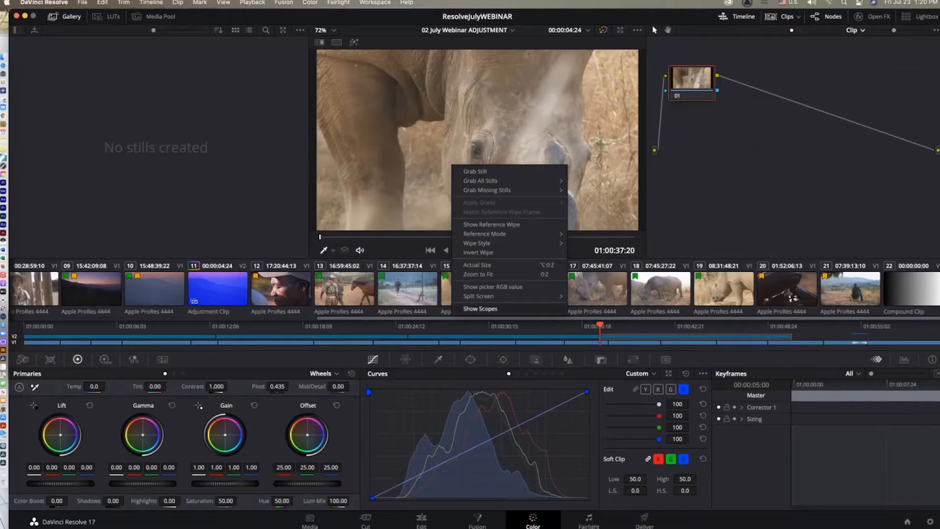
left_click(481, 308)
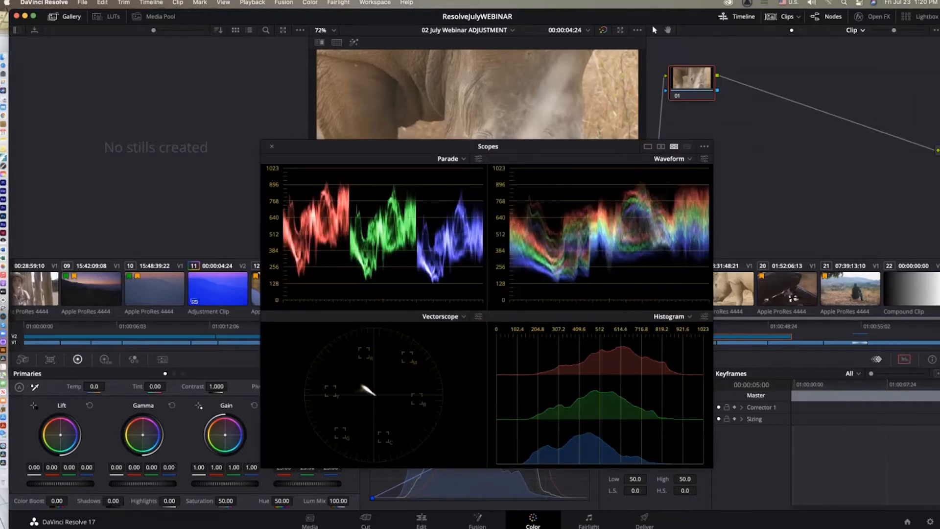
left_click(661, 146)
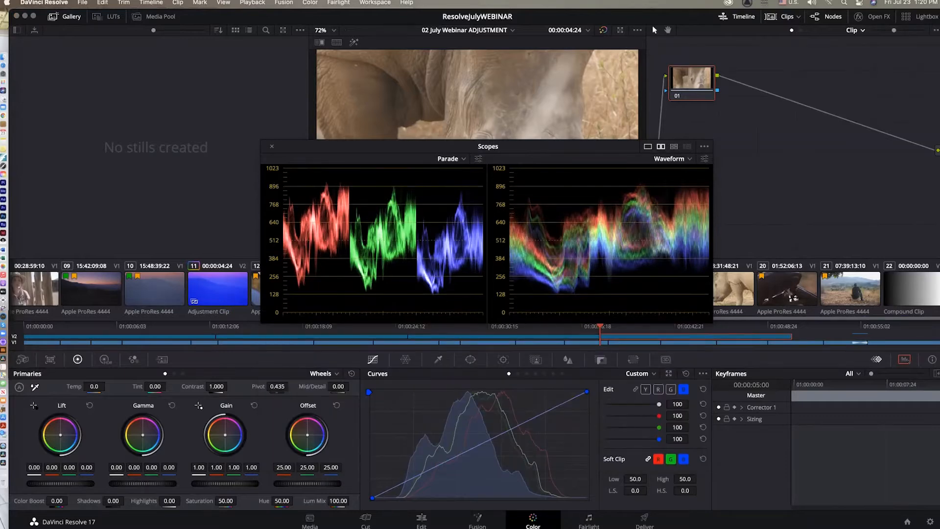
left_click(647, 146)
left_click_drag(489, 147, 331, 82)
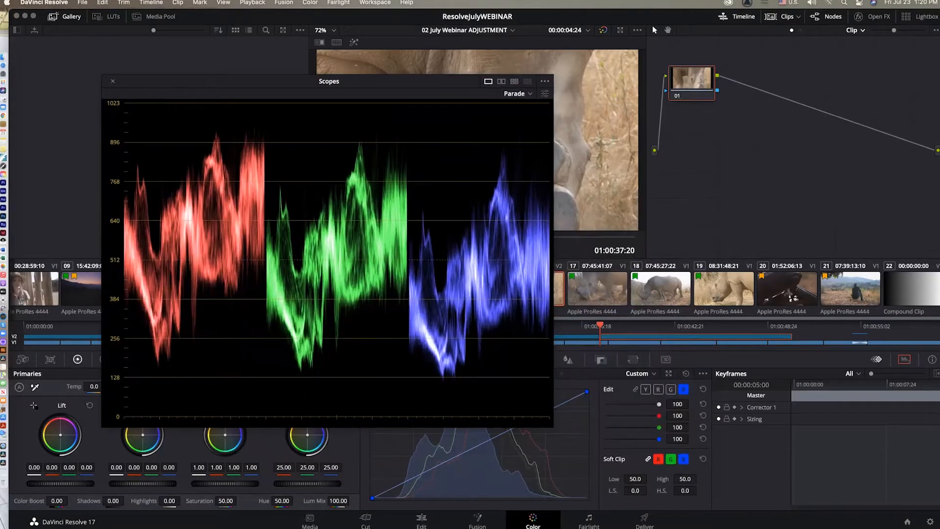
left_click_drag(554, 427, 366, 287)
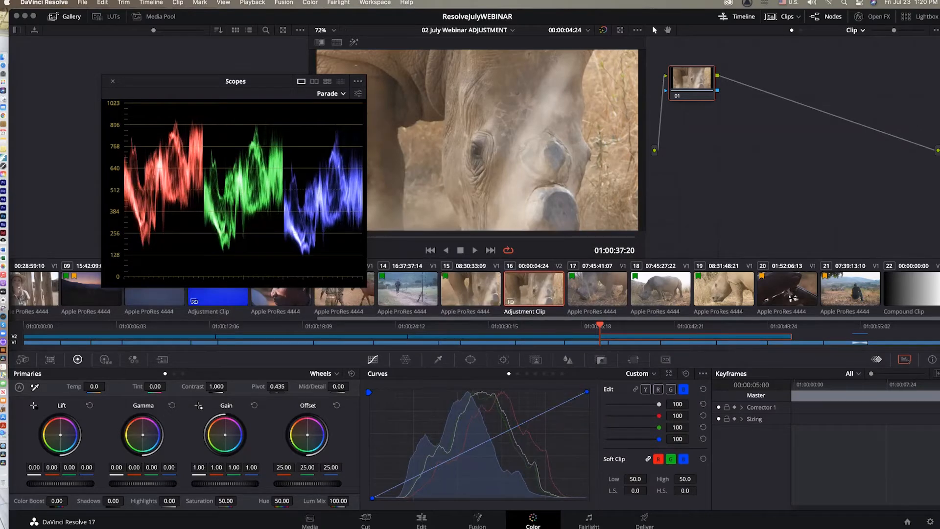
Change the scope to a vectorscope, brighten its trace and graticule, and place the scopes window over the empty gallery
left_click(330, 93)
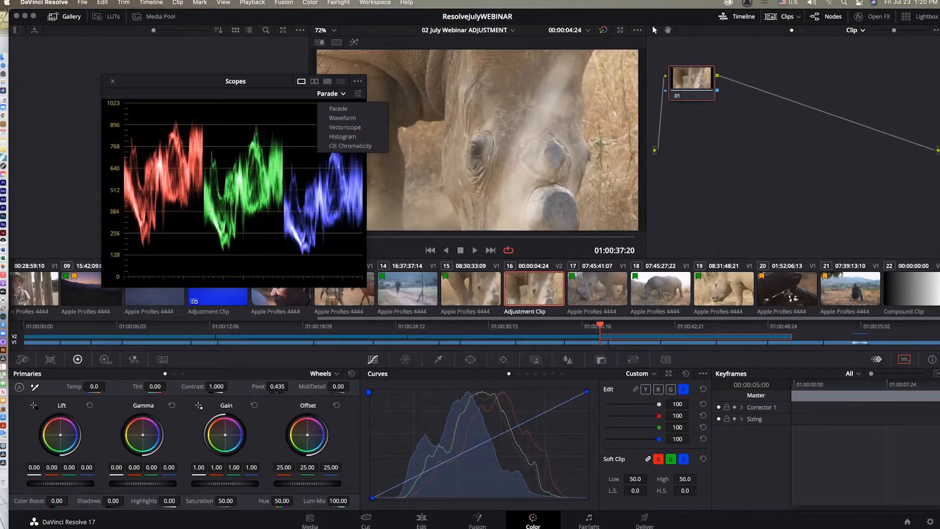
left_click(344, 127)
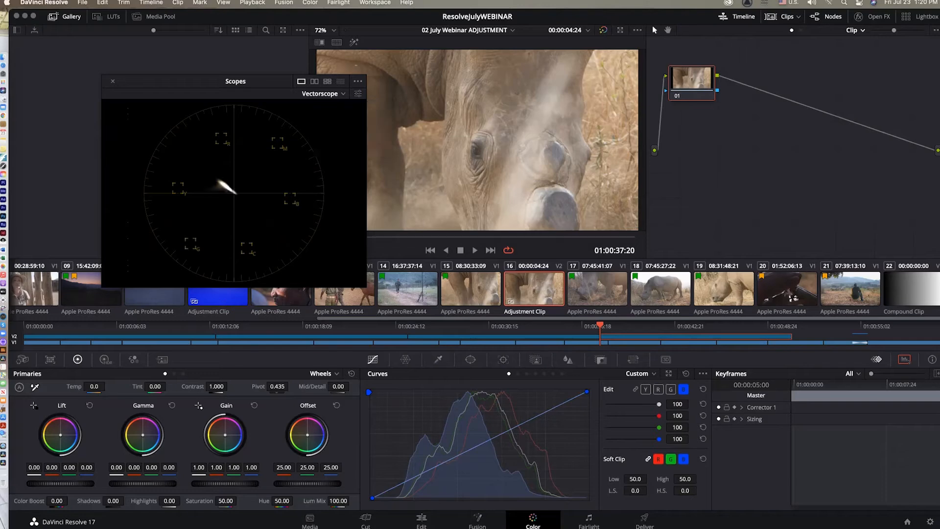
left_click(358, 93)
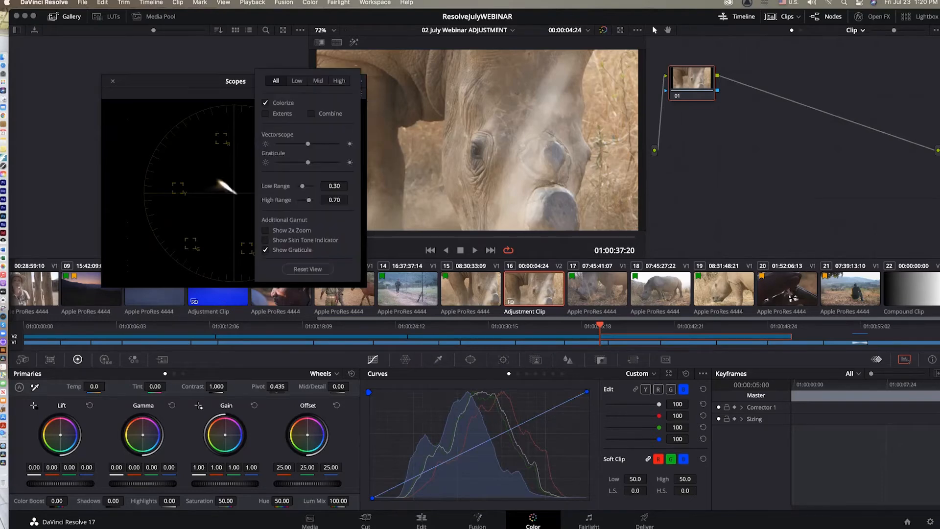
mouse_move(308, 144)
left_mouse_down()
mouse_move(339, 144)
mouse_move(323, 163)
mouse_move(340, 162)
left_mouse_up()
key("Escape")
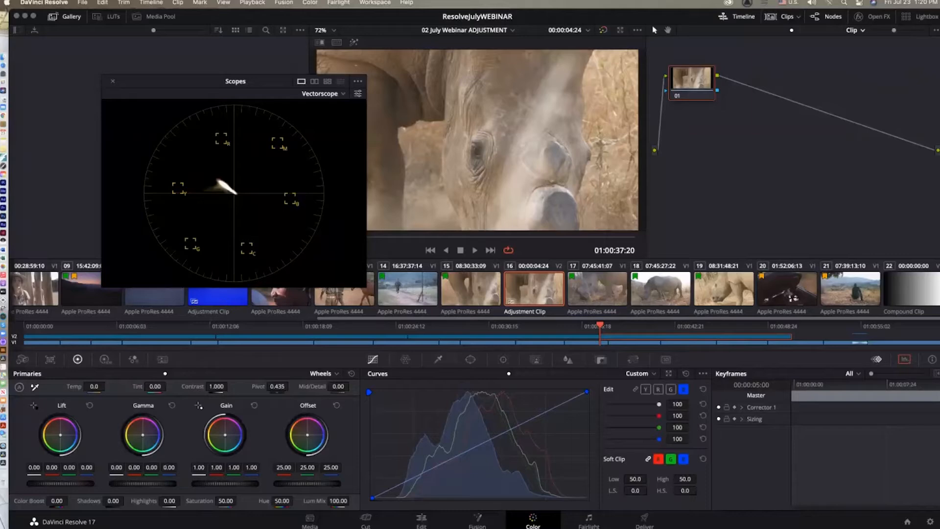
left_click_drag(206, 81, 147, 46)
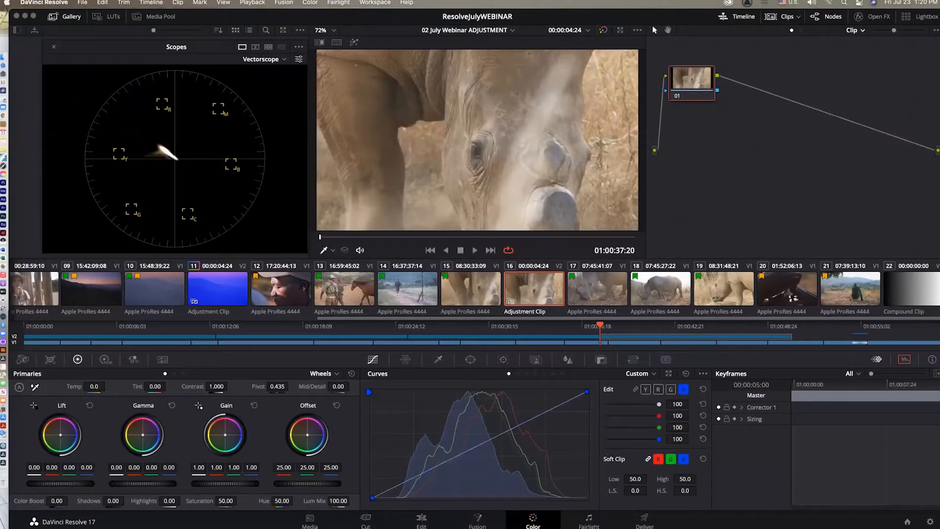
Set adjustment clip 16's hue to 27.80 and its saturation to 100, and close the floating scopes window
mouse_move(282, 500)
left_mouse_down()
mouse_move(296, 500)
mouse_move(270, 500)
mouse_move(296, 500)
mouse_move(286, 500)
left_mouse_up()
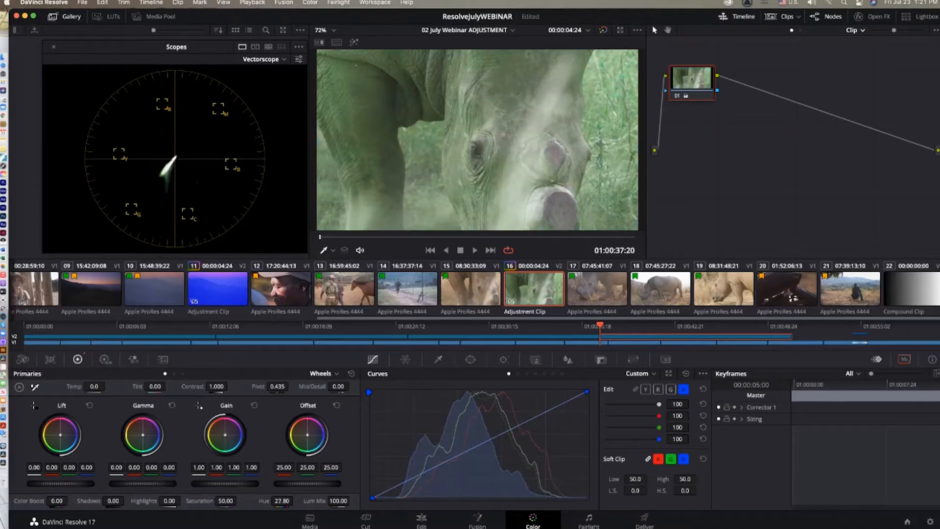
left_click_drag(225, 501, 240, 500)
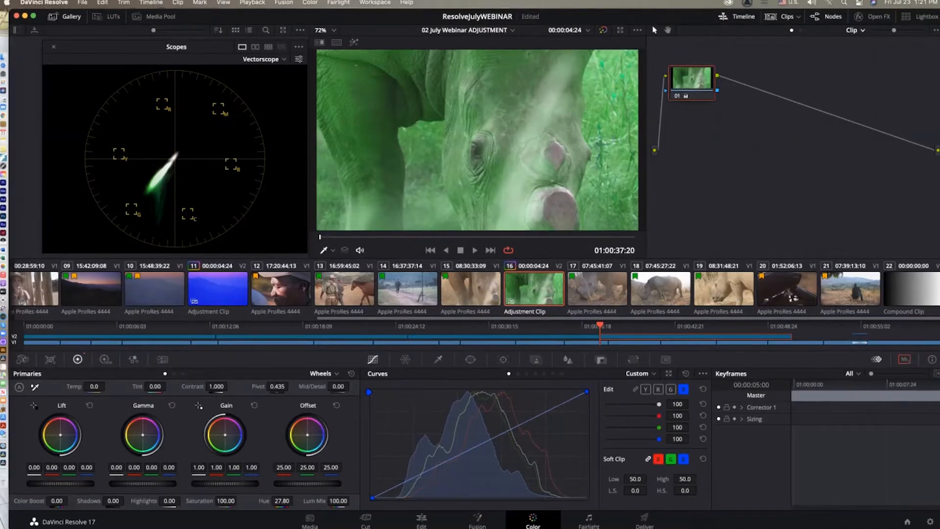
left_click(53, 47)
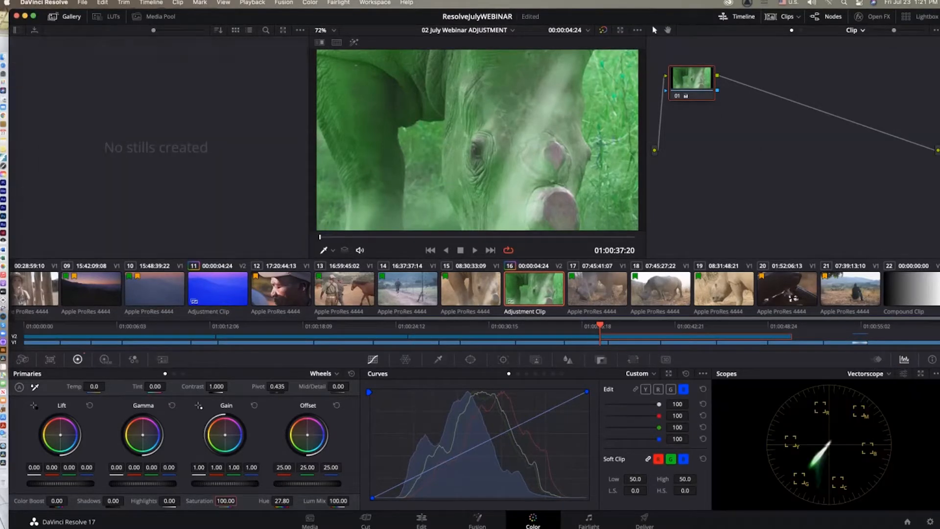
Switch to the Edit page and scrub the clips under the first adjustment clip, parking the playhead at 01:00:04:11
left_click(422, 521)
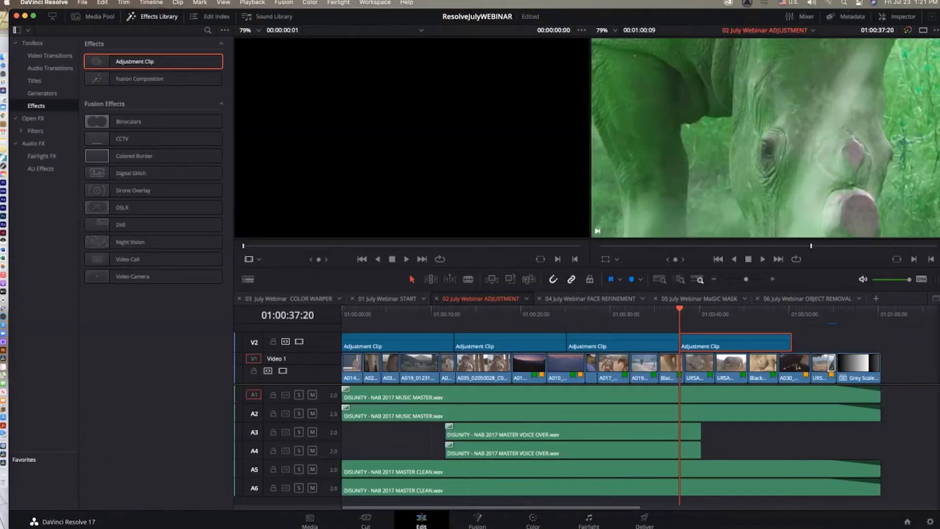
left_click(400, 314)
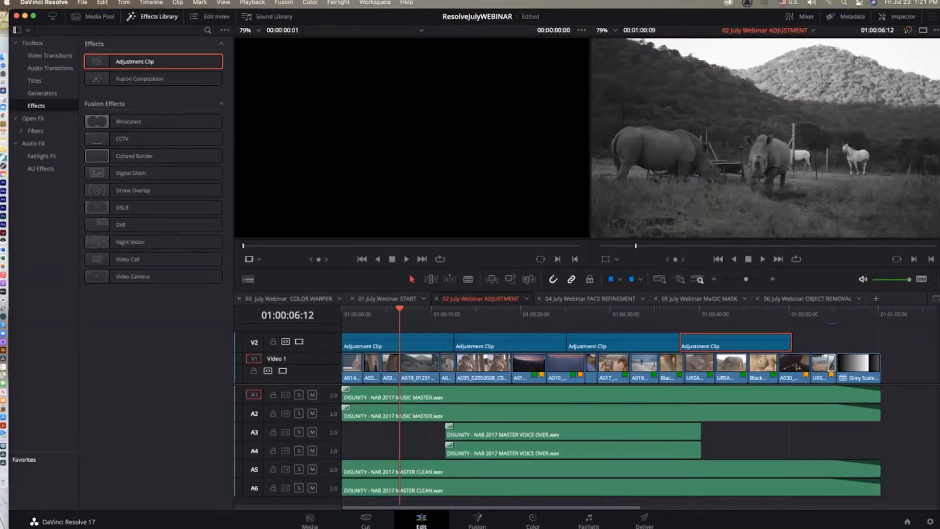
mouse_move(399, 314)
left_mouse_down()
mouse_move(715, 314)
mouse_move(382, 313)
mouse_move(750, 313)
mouse_move(380, 314)
left_mouse_up()
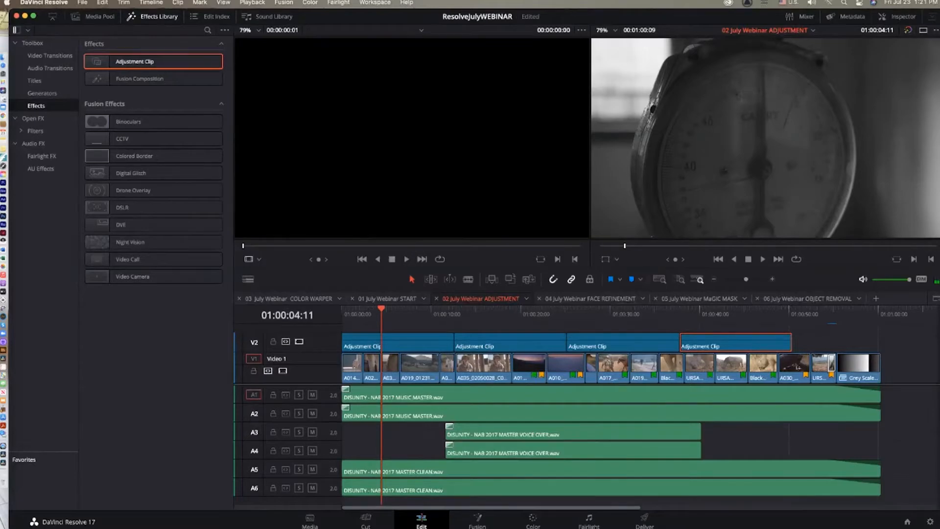
Roll the last two edits between adjustment clips on V2 later to line up with cuts on V1, and scrub back to 01:00:11:00
left_click_drag(565, 342, 585, 343)
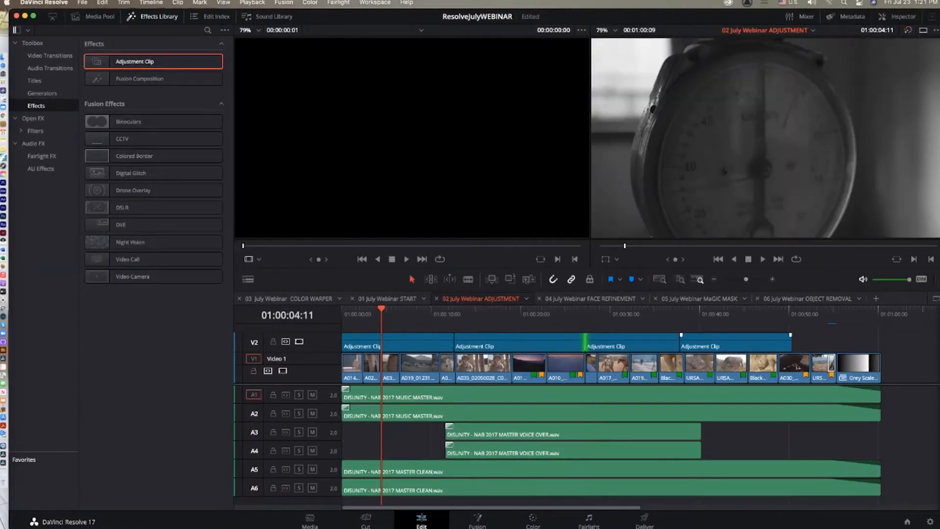
left_click_drag(679, 343, 715, 342)
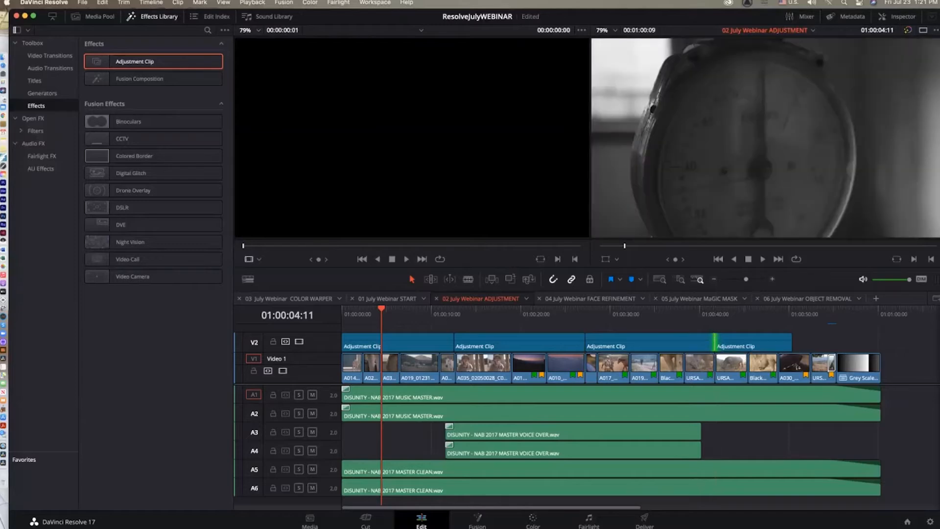
left_click_drag(630, 314, 439, 314)
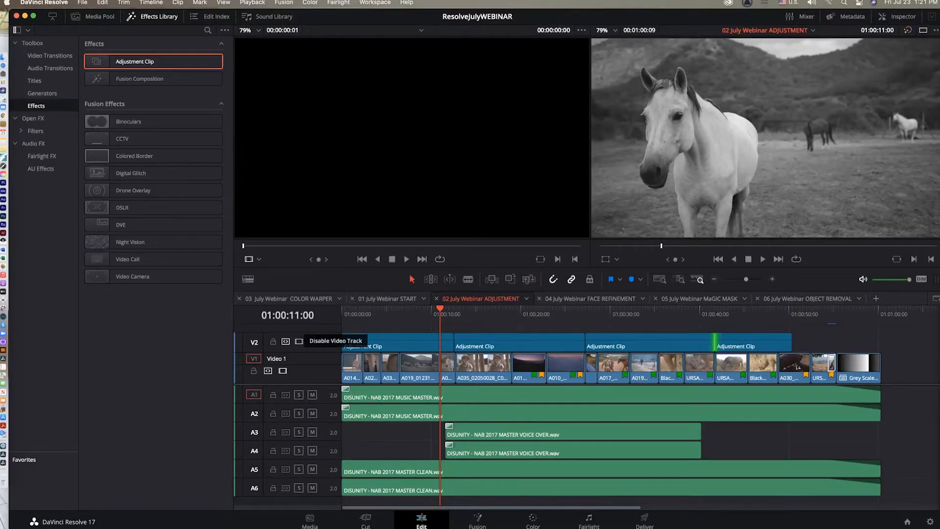
Disable video track V2, reduce the height of track V1, and scrub the ungraded clips to 01:00:08:05
left_click(299, 341)
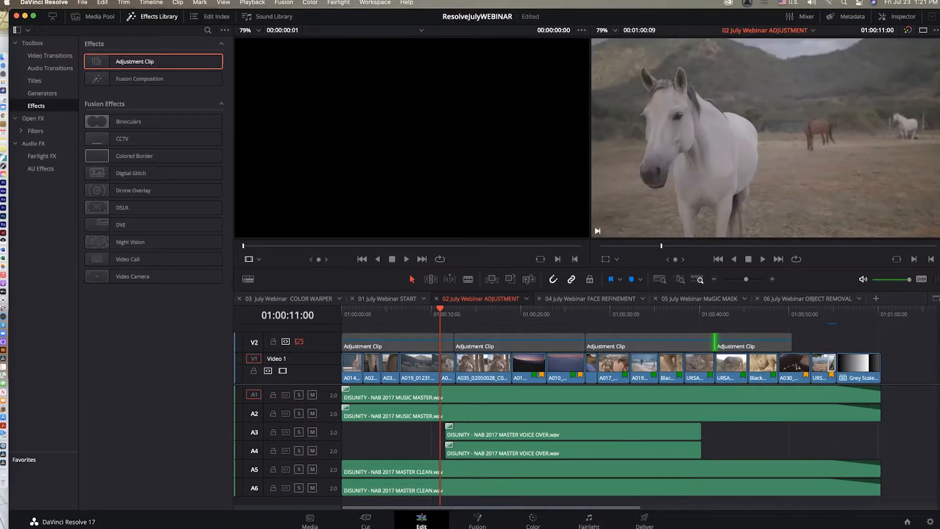
left_click_drag(299, 353, 299, 360)
left_click_drag(440, 309, 415, 308)
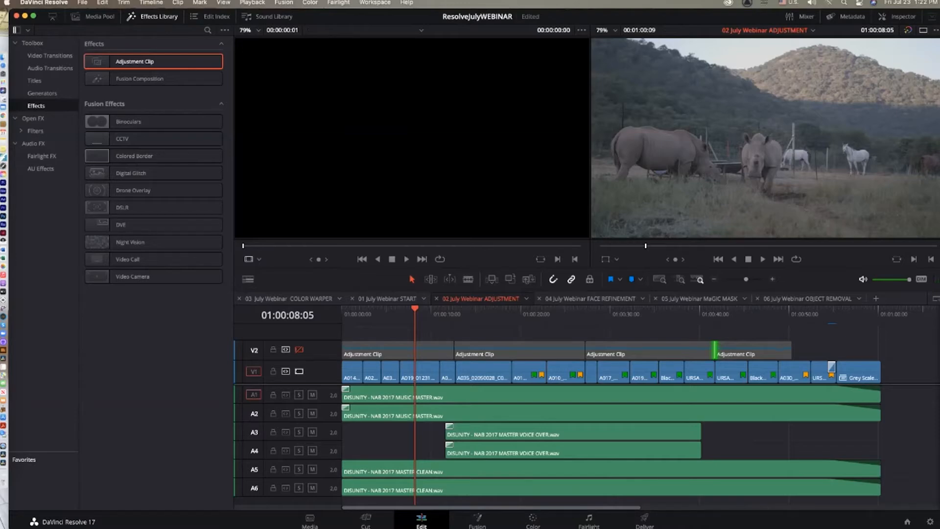
Open the 03 July Webinar COLOR WARPER timeline
left_click(288, 298)
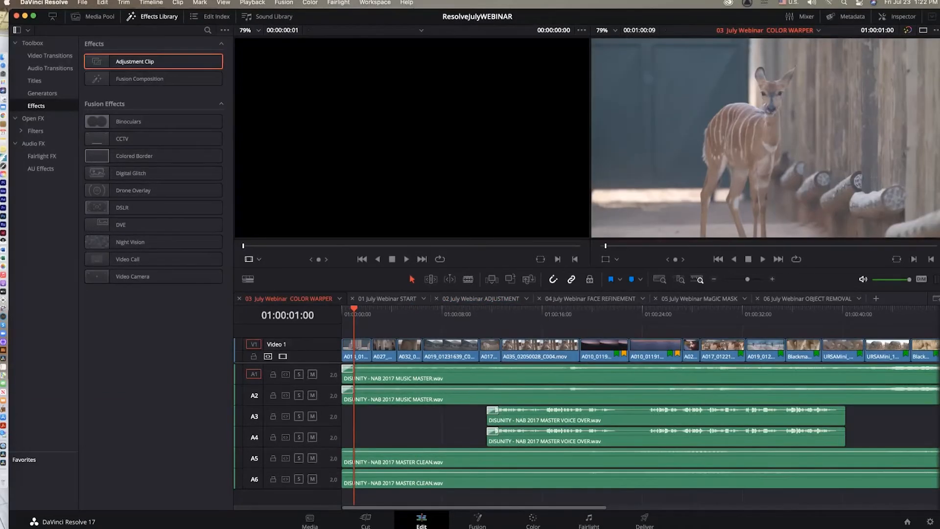
Hide the Effects Library and, on the Color page, add a new node after COLOR WARP on the deer clip
left_click(131, 16)
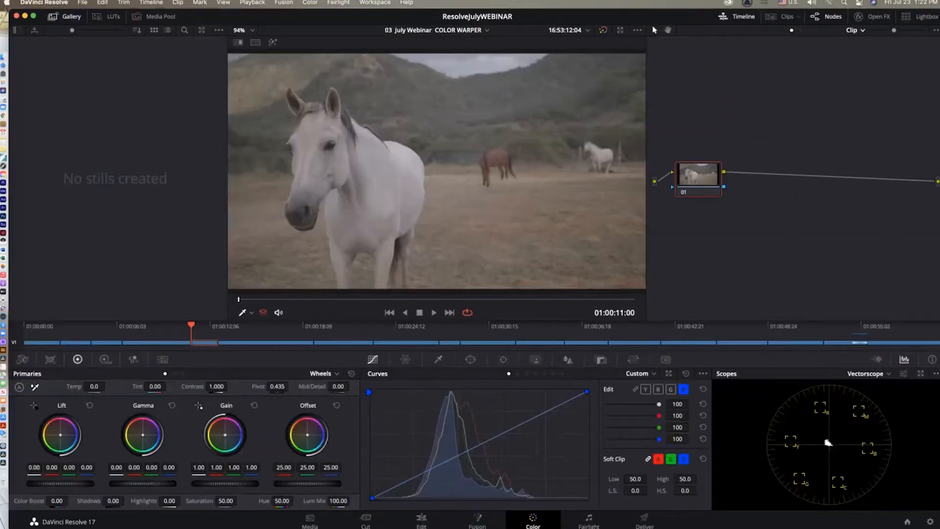
left_click_drag(698, 176, 705, 173)
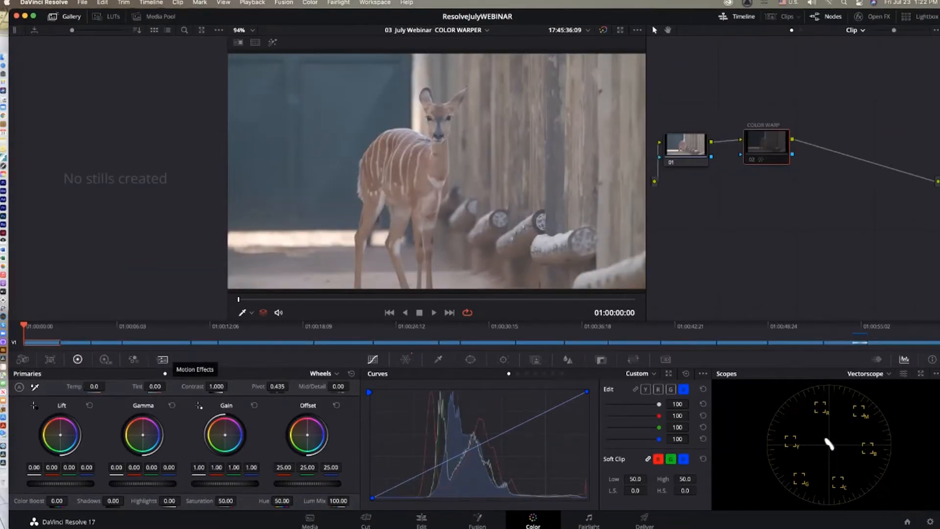
key("alt+super+k")
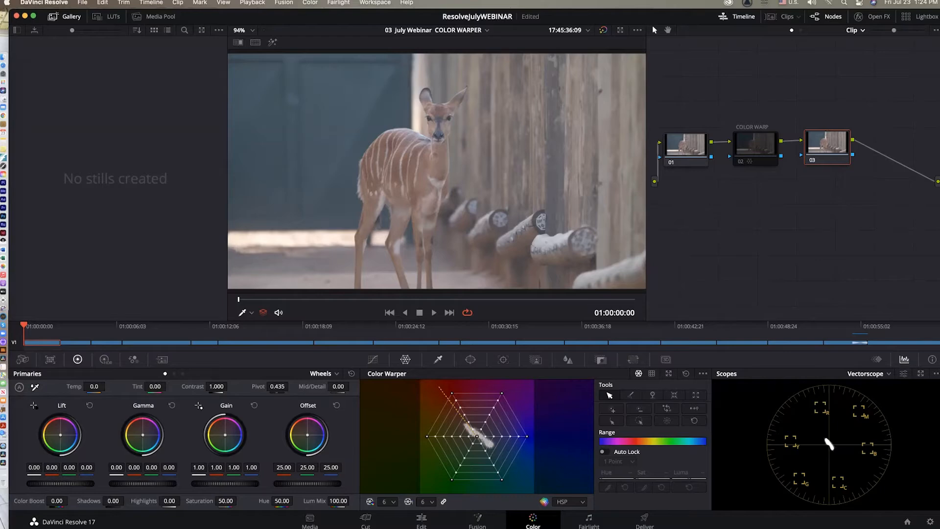
Look through the Qualifier and Curves palettes, return to the Color Warper, and set the viewer's on-screen control to Qualifier
left_click(438, 359)
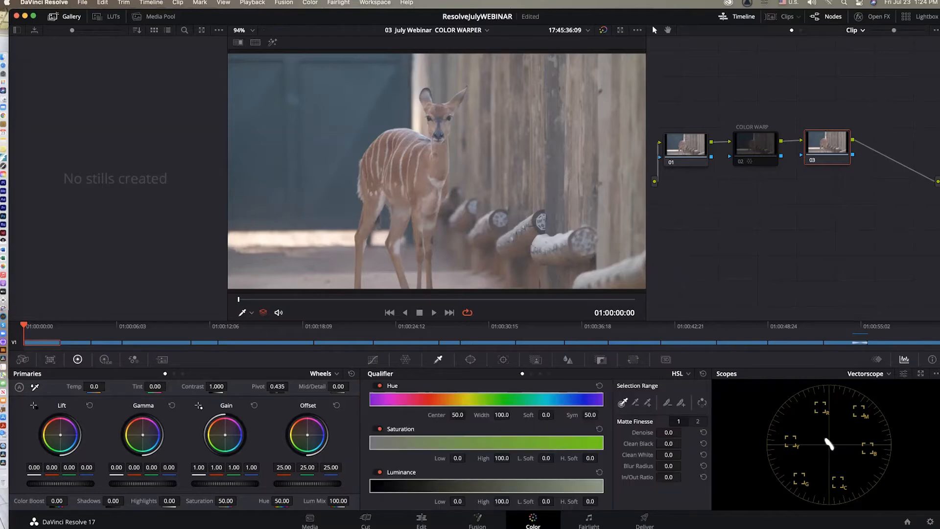
left_click(372, 359)
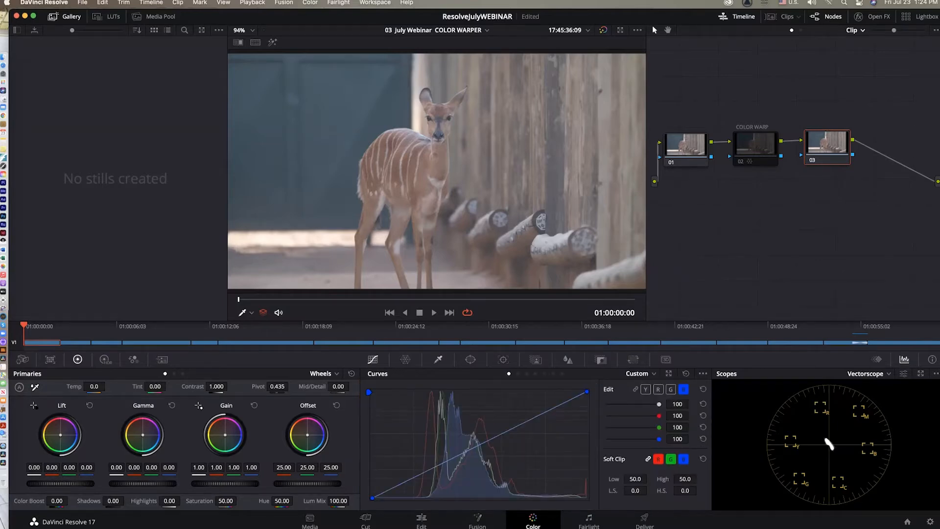
left_click(405, 359)
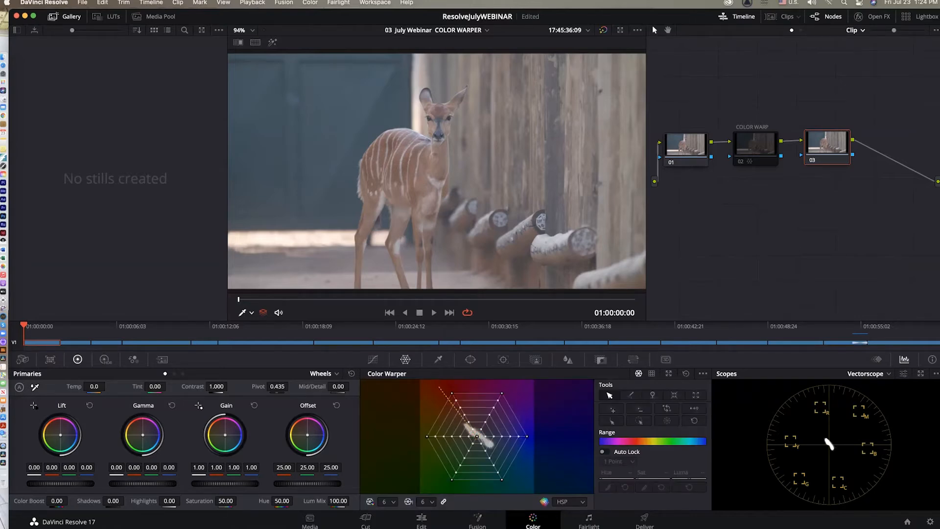
left_click(251, 312)
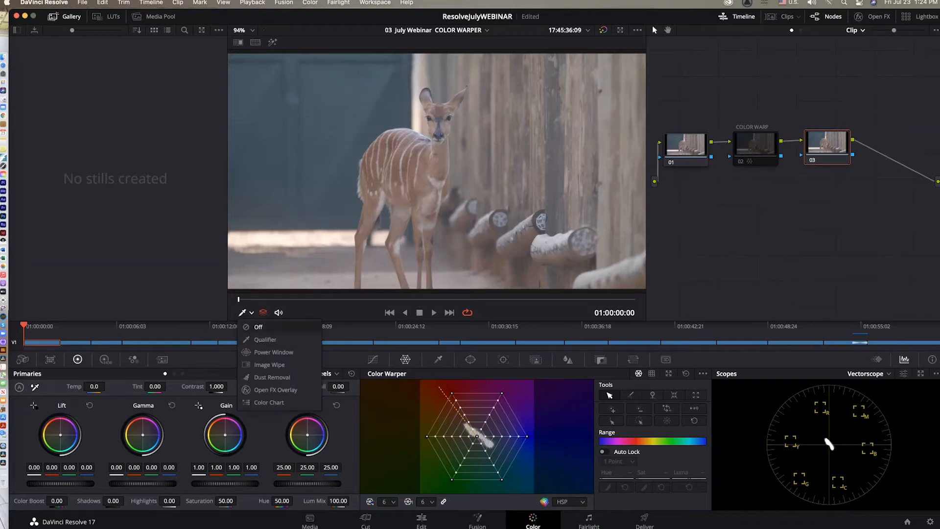
left_click(265, 339)
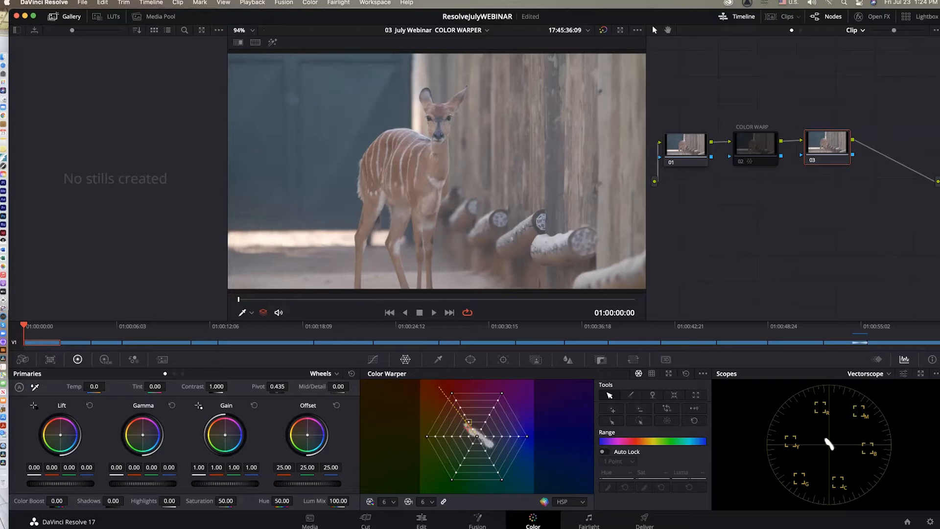
Select the innermost red-side mesh point matching the deer's fur and expand the Color Warper into a floating window
scroll(437, 170, "down", 3)
scroll(436, 170, "up", 10)
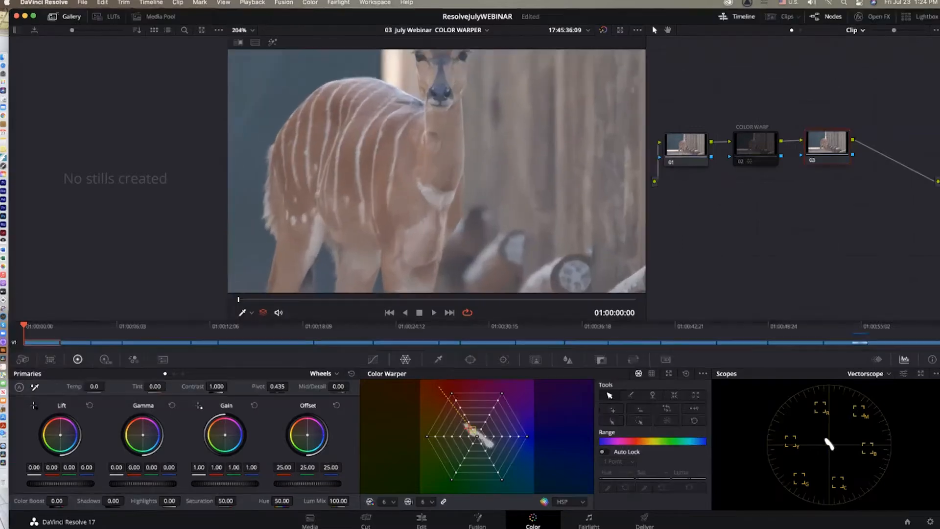
scroll(436, 170, "up", 15)
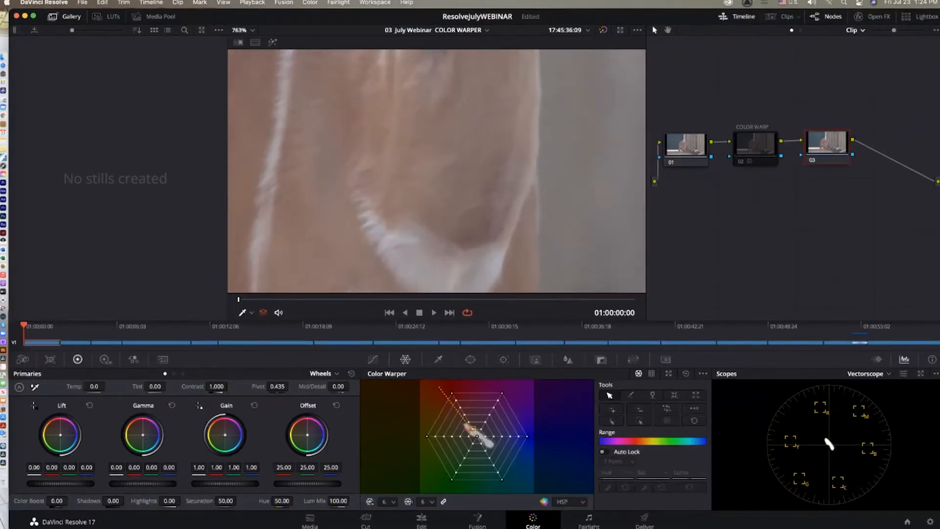
left_click(471, 429)
left_click(669, 373)
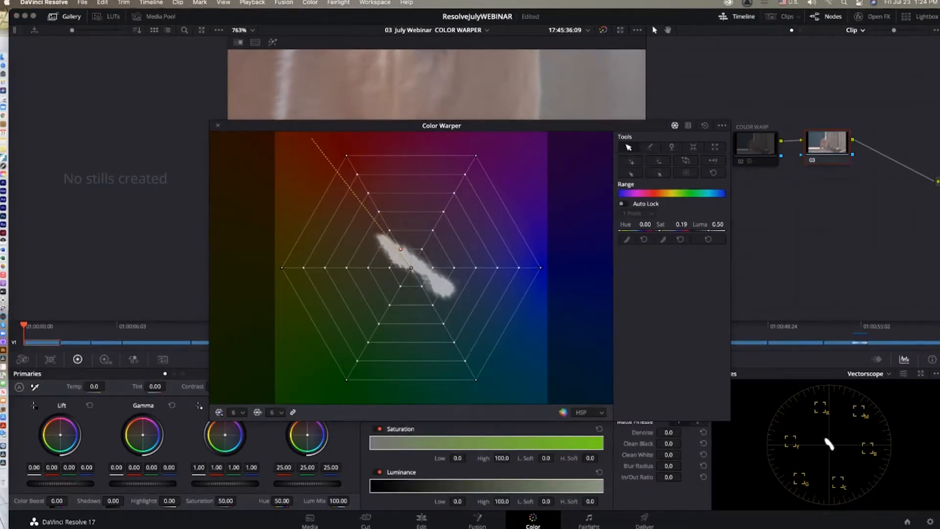
left_click_drag(416, 125, 717, 246)
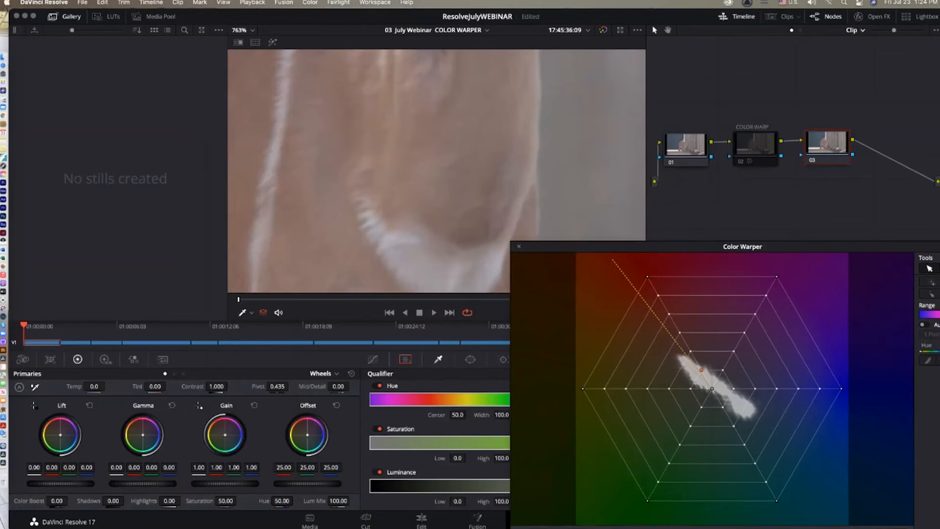
Try pulling the selected red-side mesh point outward to Hue 0.98, Sat 0.28, and reset the Color Warper
mouse_move(701, 370)
left_mouse_down()
mouse_move(678, 360)
mouse_move(653, 394)
mouse_move(666, 363)
mouse_move(695, 362)
mouse_move(683, 348)
mouse_move(689, 359)
mouse_move(642, 375)
mouse_move(666, 345)
mouse_move(683, 349)
mouse_move(703, 392)
mouse_move(658, 354)
mouse_move(671, 345)
mouse_move(701, 373)
mouse_move(692, 363)
left_mouse_up()
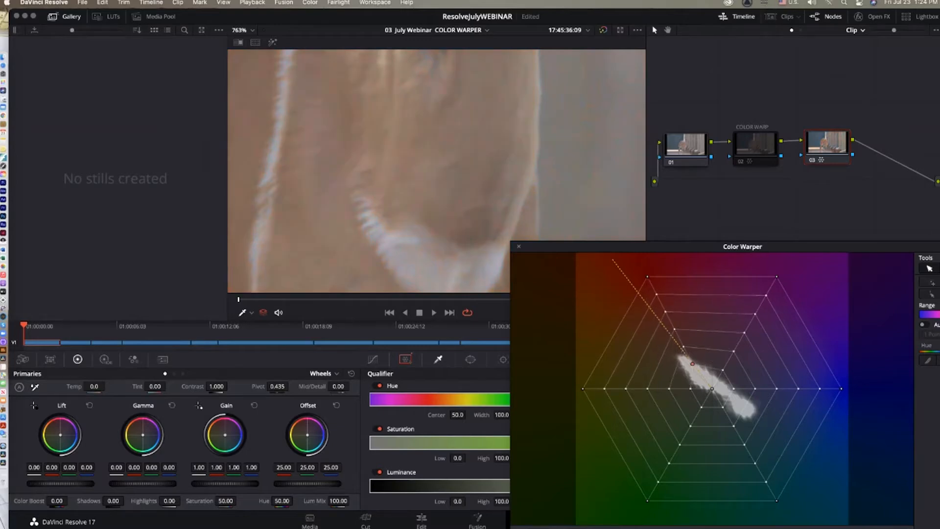
left_click_drag(685, 246, 352, 218)
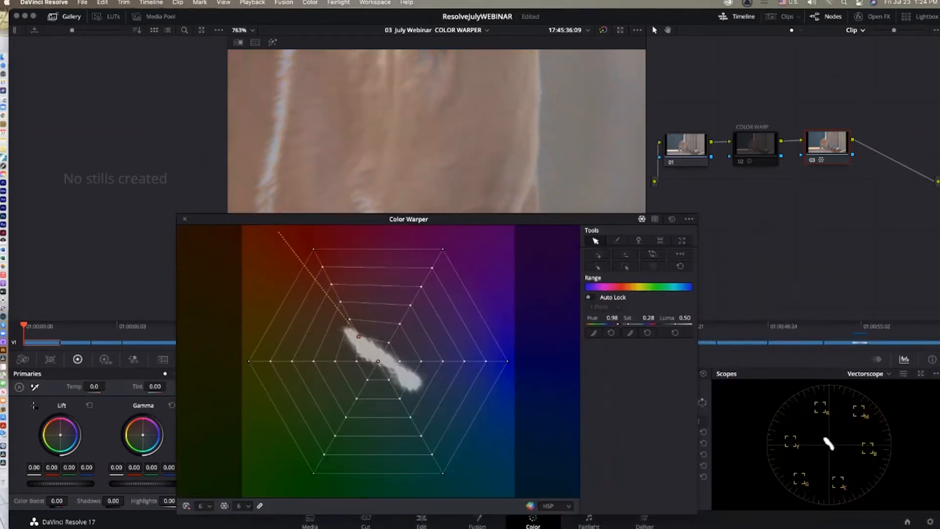
left_click(672, 219)
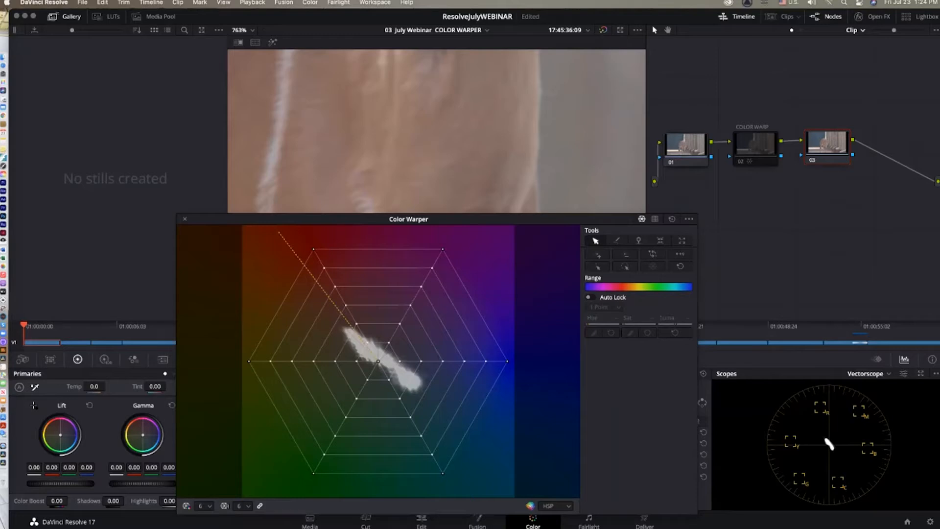
Examine where the deer's fur and background colors fall on the Color Warper mesh at different viewer magnifications
left_click_drag(588, 219, 713, 288)
scroll(436, 172, "down", 3)
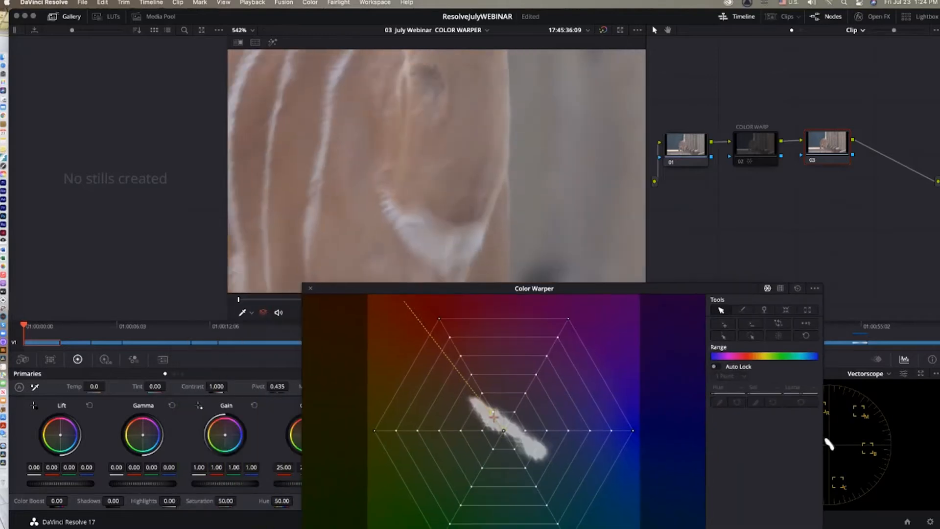
scroll(436, 167, "down", 8)
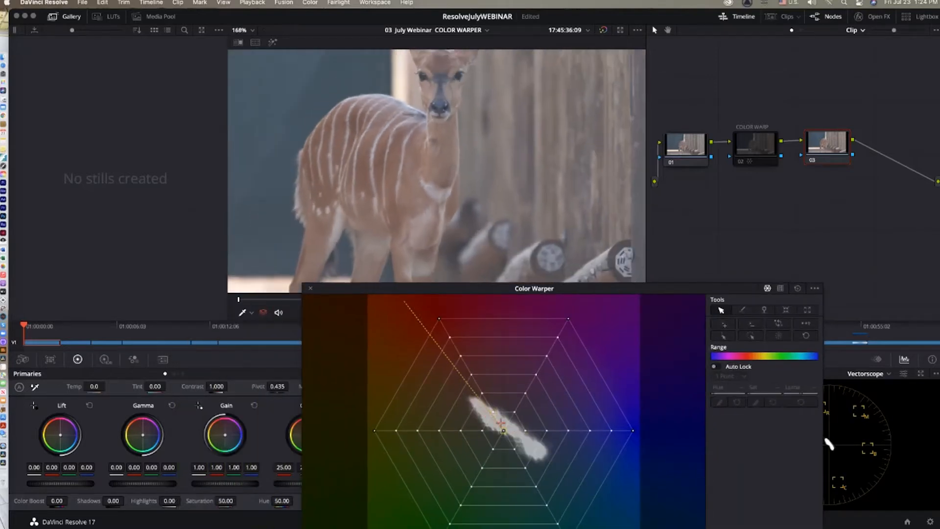
scroll(435, 169, "down", 4)
scroll(436, 169, "up", 3)
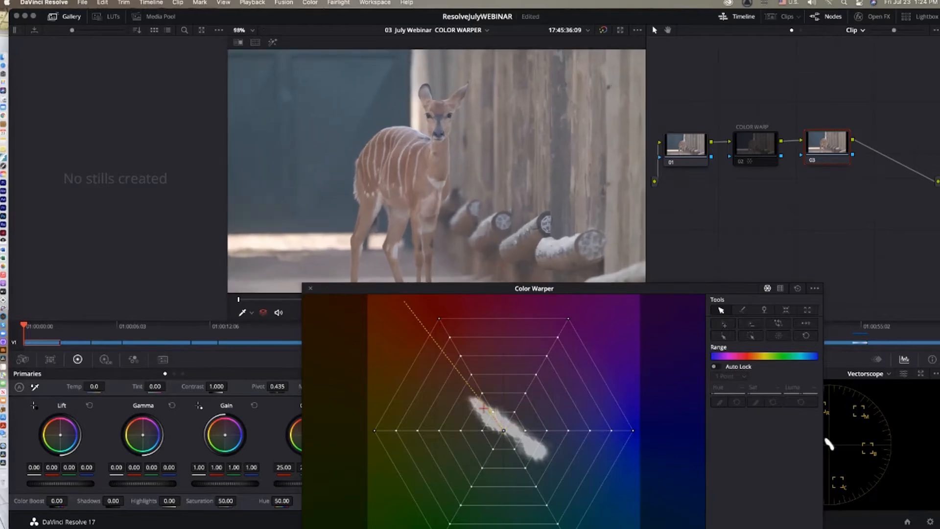
scroll(435, 166, "down", 3)
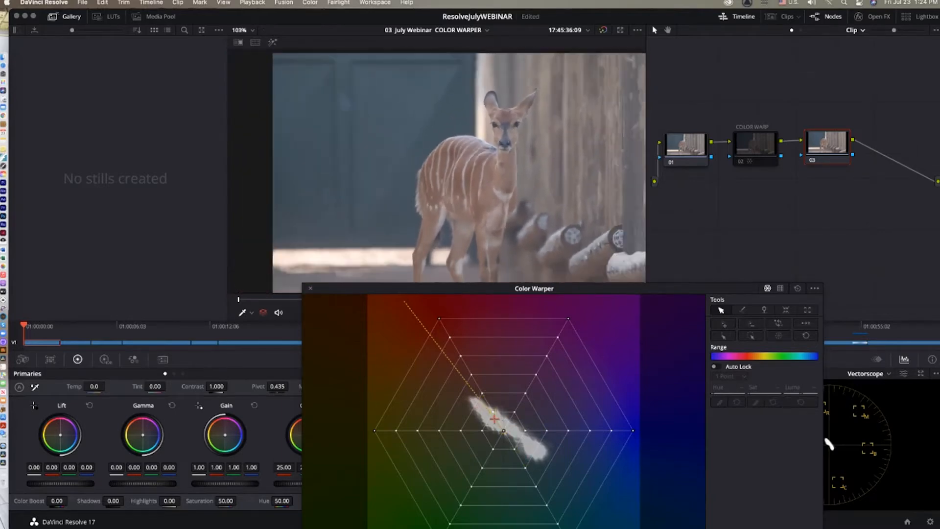
scroll(438, 171, "up", 5)
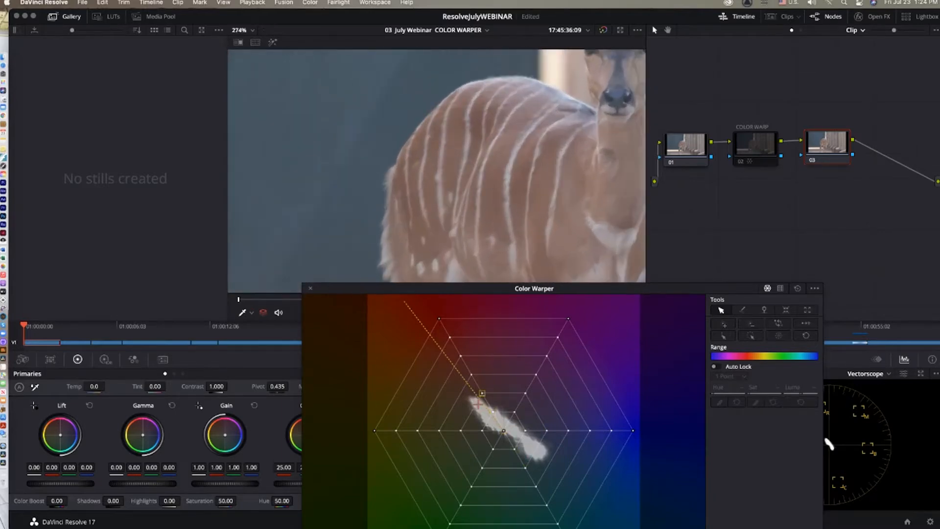
scroll(437, 169, "up", 2)
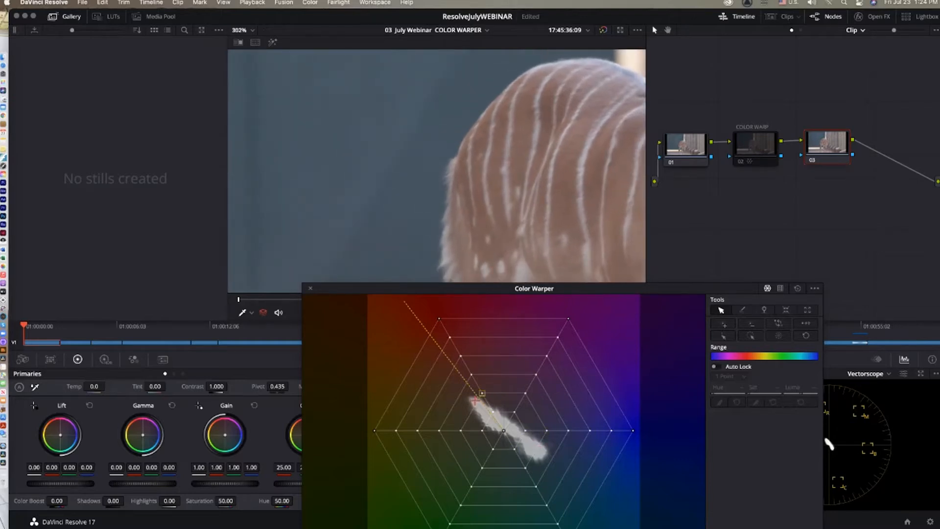
Try pulling the innermost blue-side mesh point outward, box-select a group of red-to-blue points, and fit the image in the viewer
left_click(525, 430)
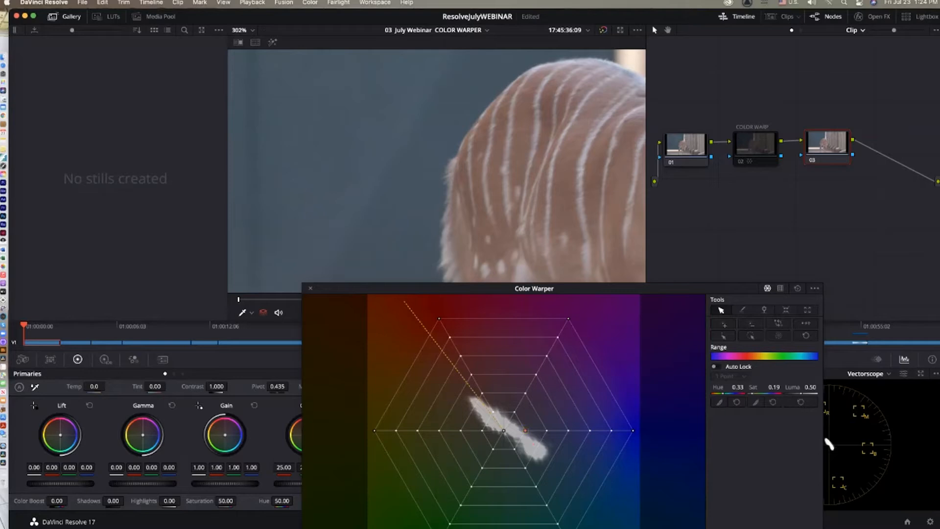
mouse_move(525, 431)
left_mouse_down()
mouse_move(491, 433)
mouse_move(545, 433)
mouse_move(533, 431)
left_mouse_up()
left_click_drag(462, 366, 470, 437)
key("super+z")
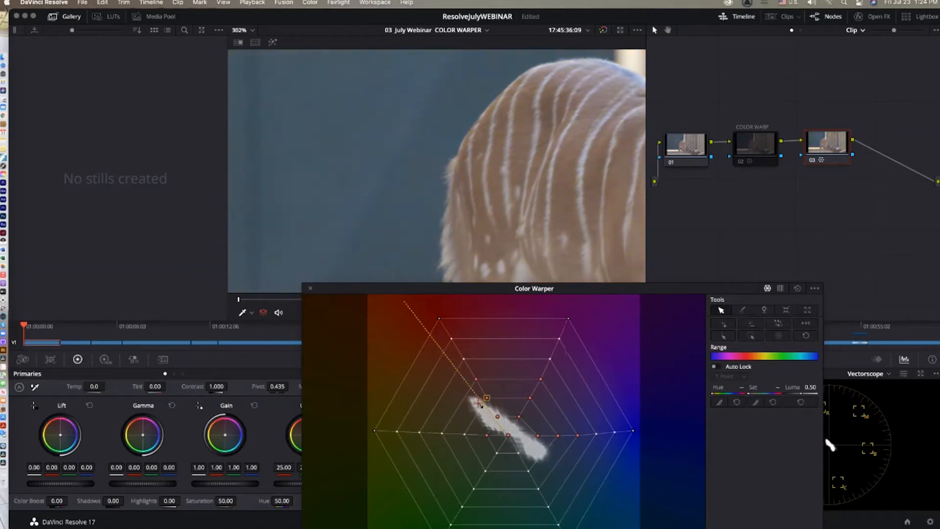
key("shift+z")
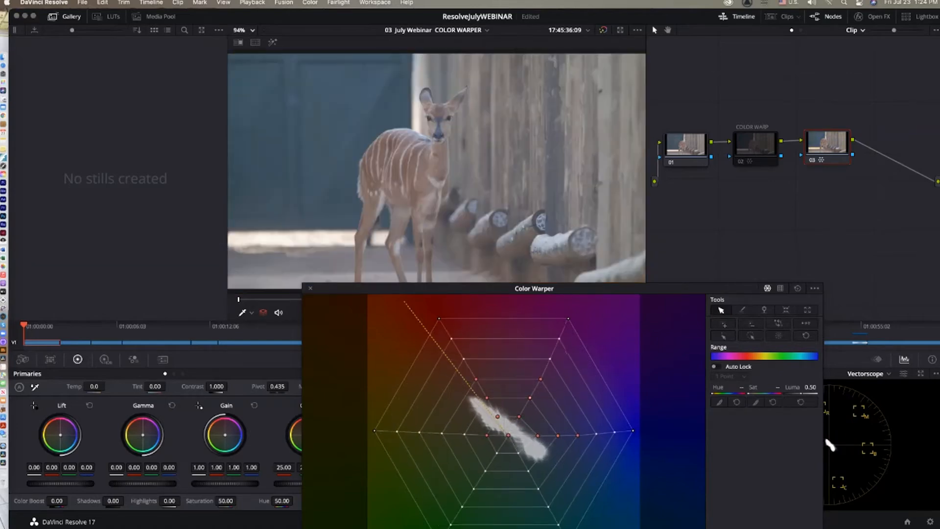
Try shifting the selected group of mesh points together across the color field, and reset those points
left_click_drag(538, 435, 585, 412)
key("super+z")
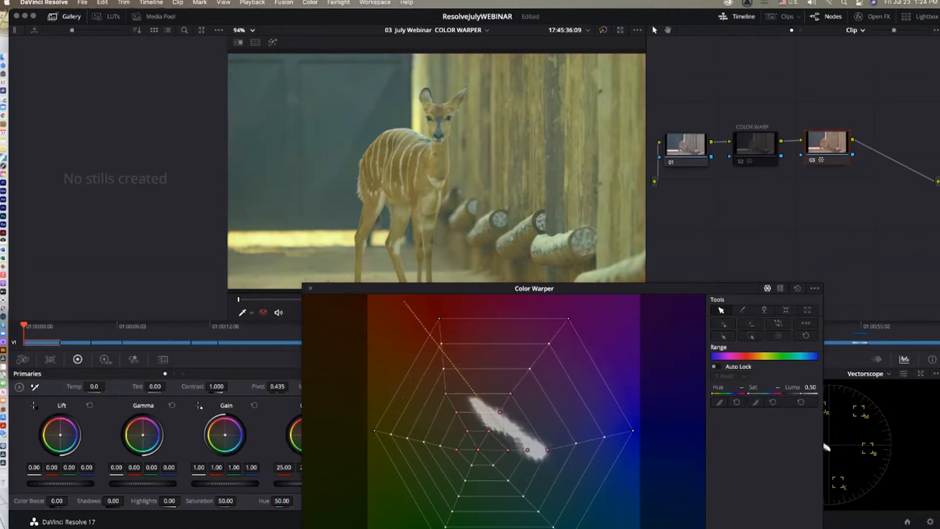
left_click_drag(540, 433, 526, 433)
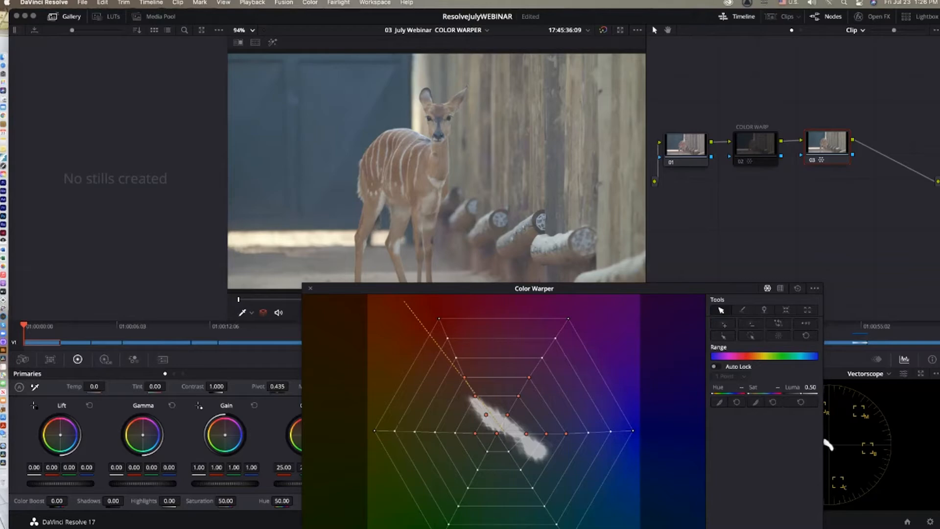
left_click(806, 335)
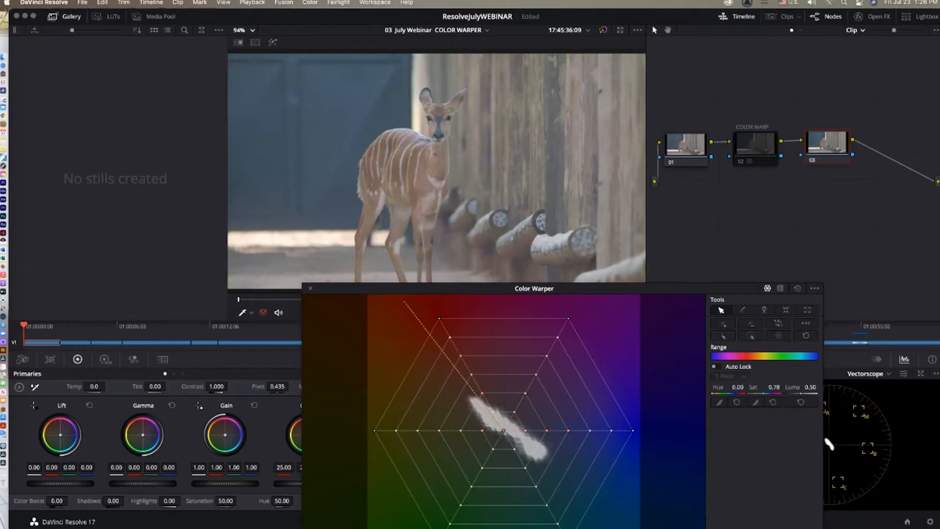
Nudge an outer red-side mesh point to Hue 1.00, Sat 0.81, and set the Color Warper's hue resolution to 24
mouse_move(461, 355)
left_mouse_down()
mouse_move(433, 341)
mouse_move(416, 440)
mouse_move(451, 323)
mouse_move(557, 338)
mouse_move(448, 345)
mouse_move(460, 348)
mouse_move(425, 389)
mouse_move(459, 353)
left_mouse_up()
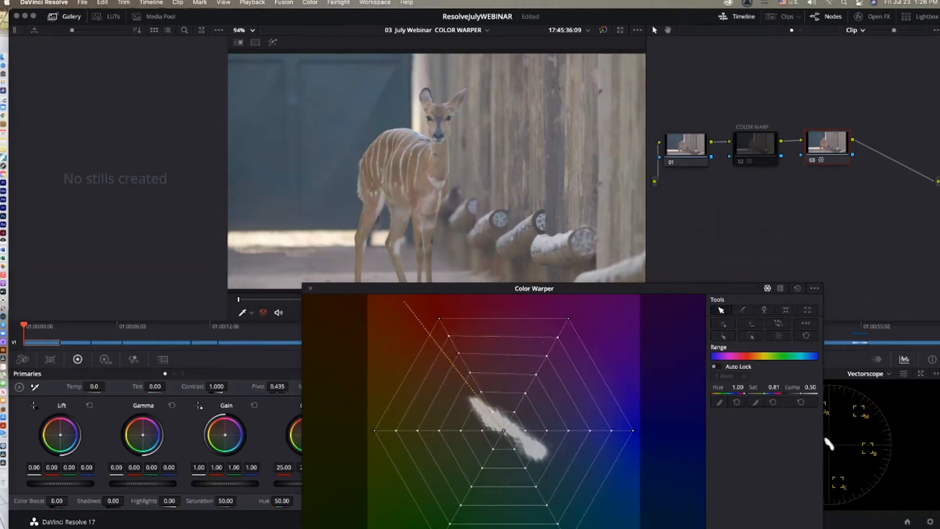
left_click_drag(489, 289, 471, 136)
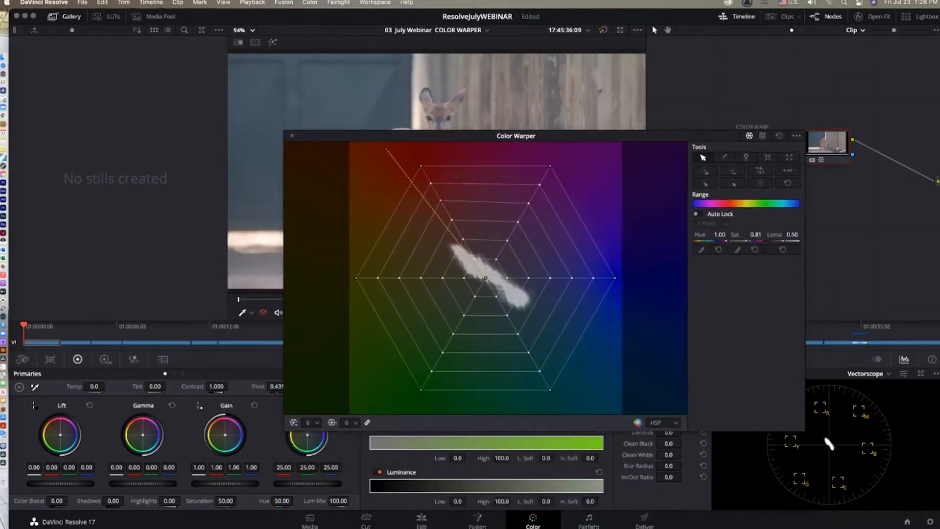
left_click(311, 421)
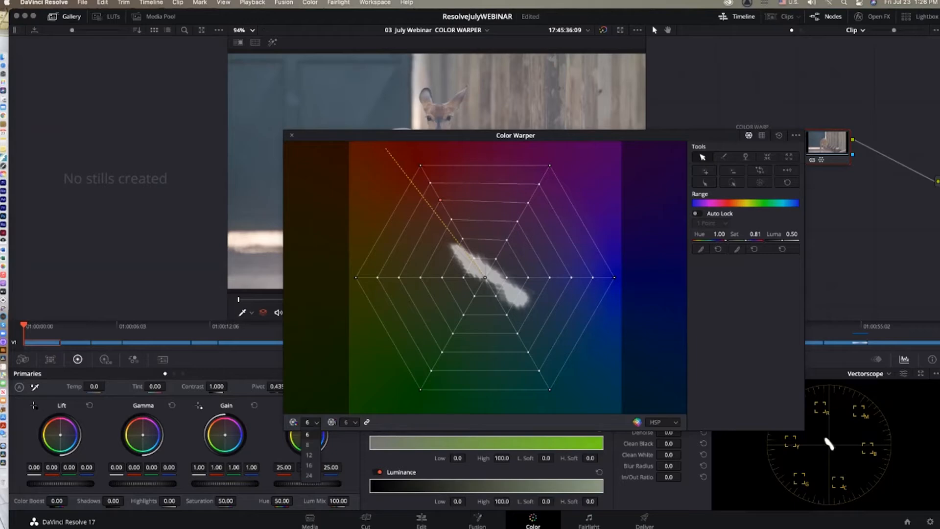
left_click(308, 475)
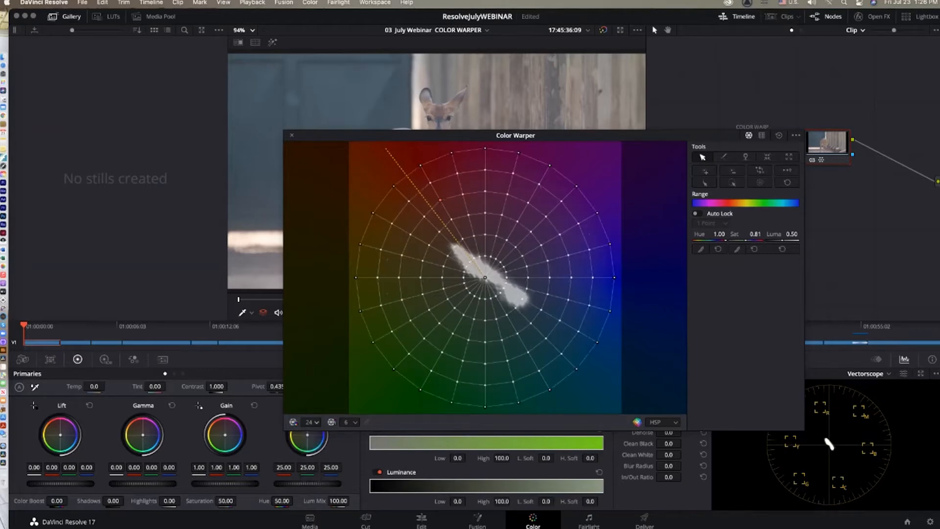
left_click_drag(490, 135, 442, 269)
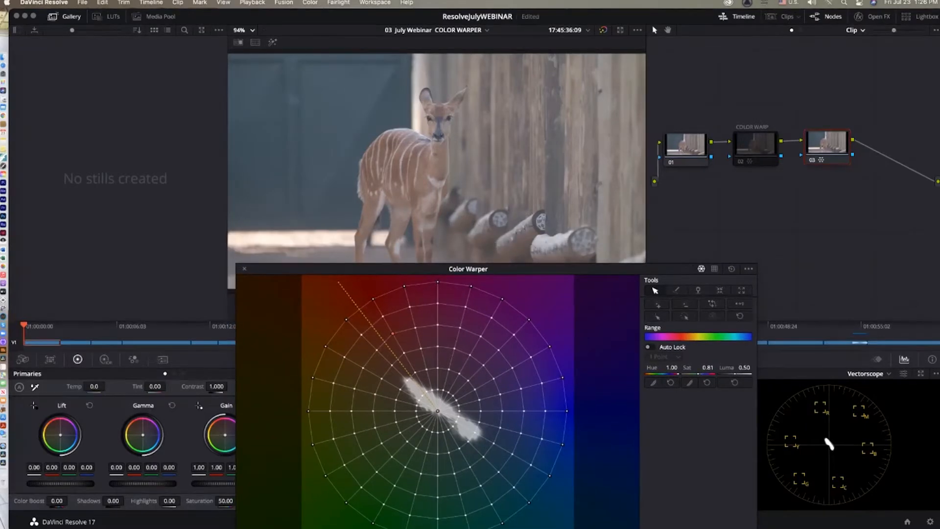
Nudge a boxed patch of red-orange mesh points and a single point to Hue 0.09, Sat 0.95, with the viewer control set to Qualifier
left_click_drag(335, 339, 420, 392)
mouse_move(407, 380)
left_mouse_down()
mouse_move(507, 334)
mouse_move(407, 380)
mouse_move(394, 431)
mouse_move(405, 478)
mouse_move(406, 387)
mouse_move(539, 436)
mouse_move(362, 362)
mouse_move(443, 333)
mouse_move(426, 318)
mouse_move(386, 392)
mouse_move(404, 466)
mouse_move(387, 391)
mouse_move(407, 372)
left_mouse_up()
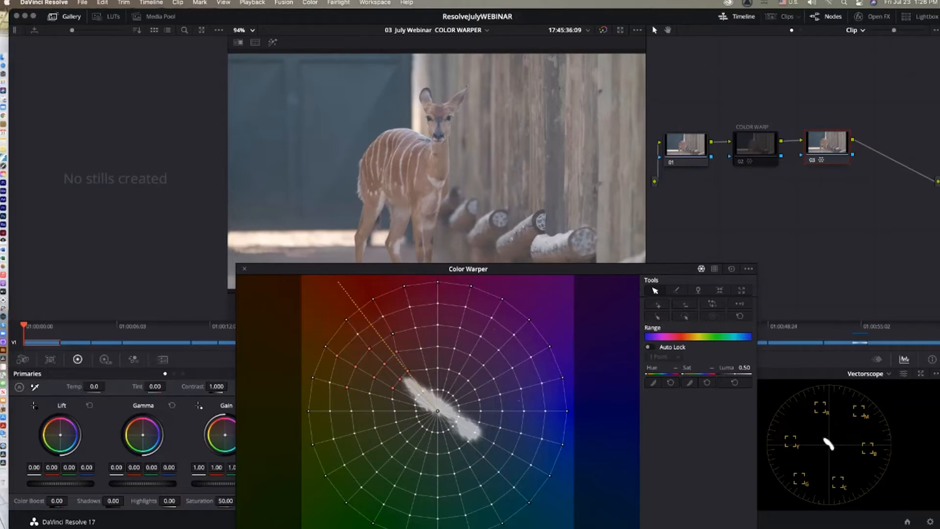
left_click(346, 320)
mouse_move(437, 303)
left_mouse_down()
mouse_move(450, 300)
mouse_move(439, 305)
left_mouse_up()
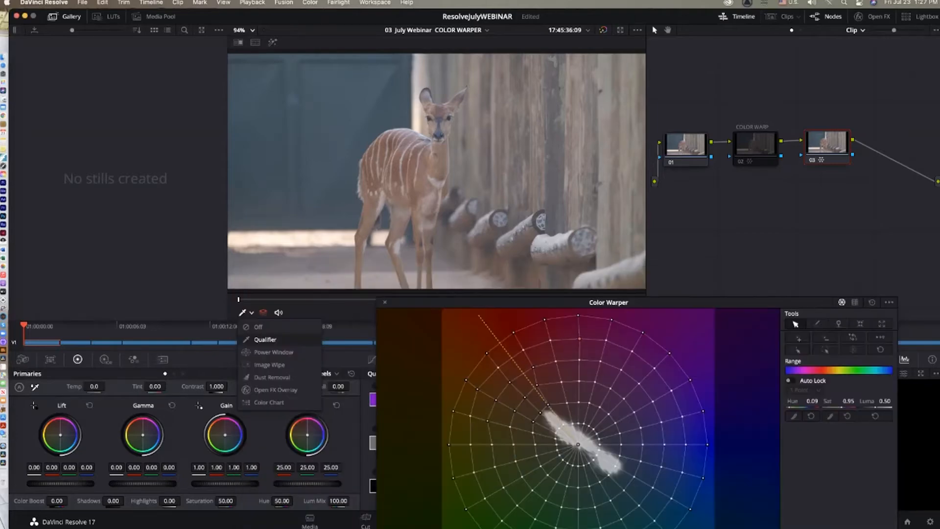
left_click(265, 339)
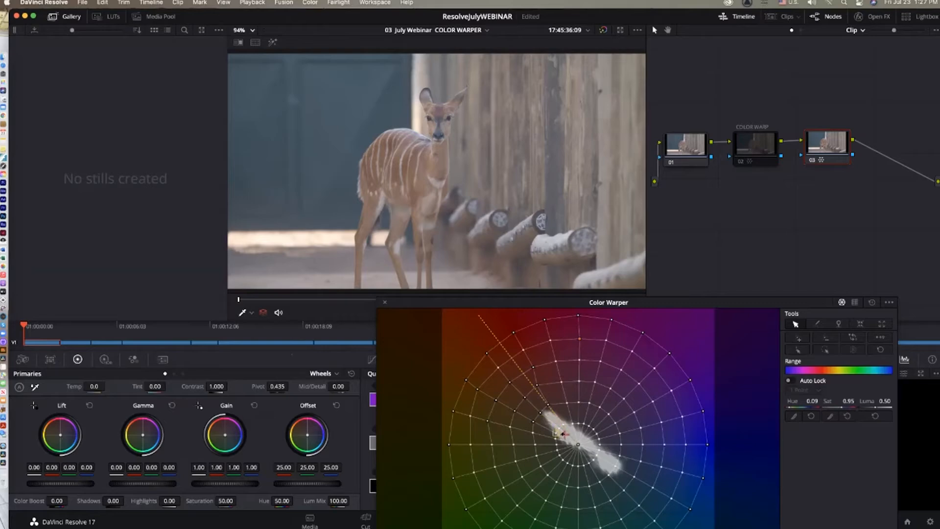
Pull the mesh point near the center out toward purple at Hue 0.23, Sat 0.98, and bring it back to Hue 0.87, Sat 0.26
left_click(556, 433)
left_click_drag(556, 433, 663, 376)
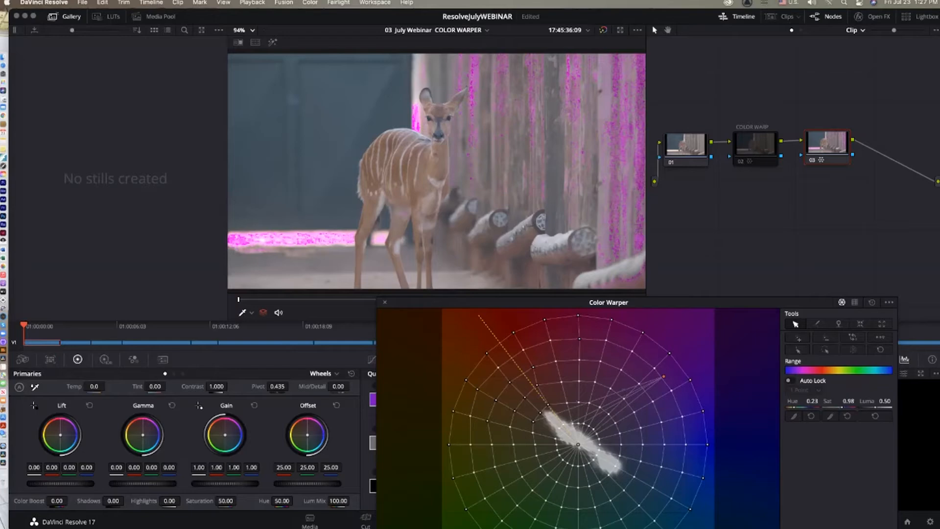
left_click_drag(663, 377, 550, 438)
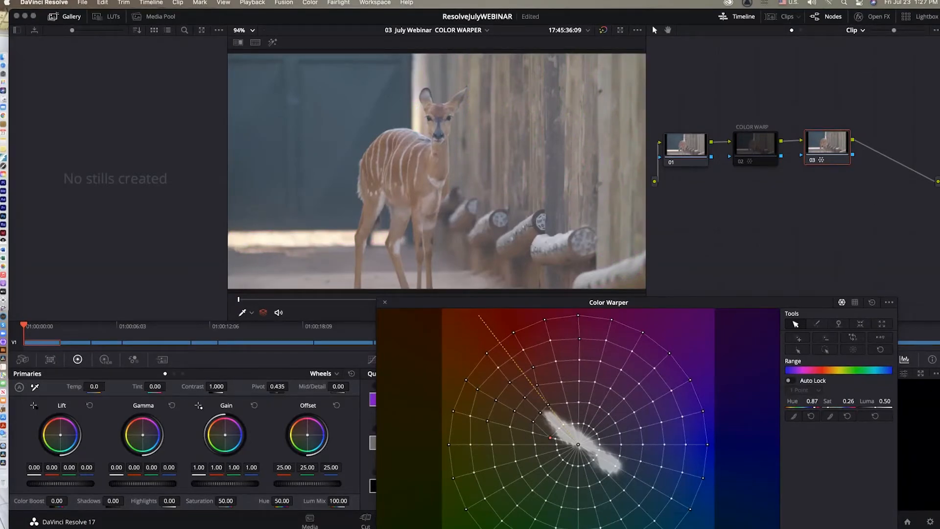
Close the expanded Color Warper window and open the 04 July Webinar FACE REFINEMENT timeline on the Color page
left_click_drag(563, 302, 440, 176)
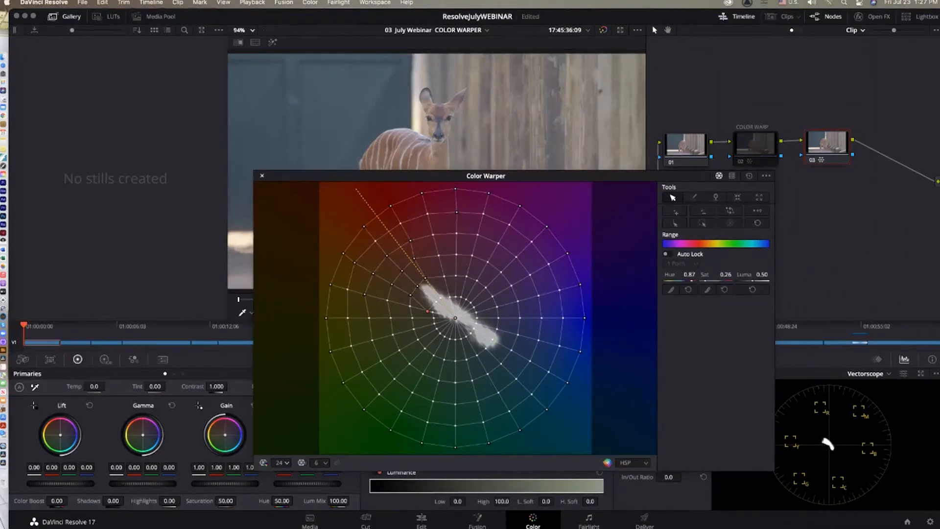
left_click(262, 176)
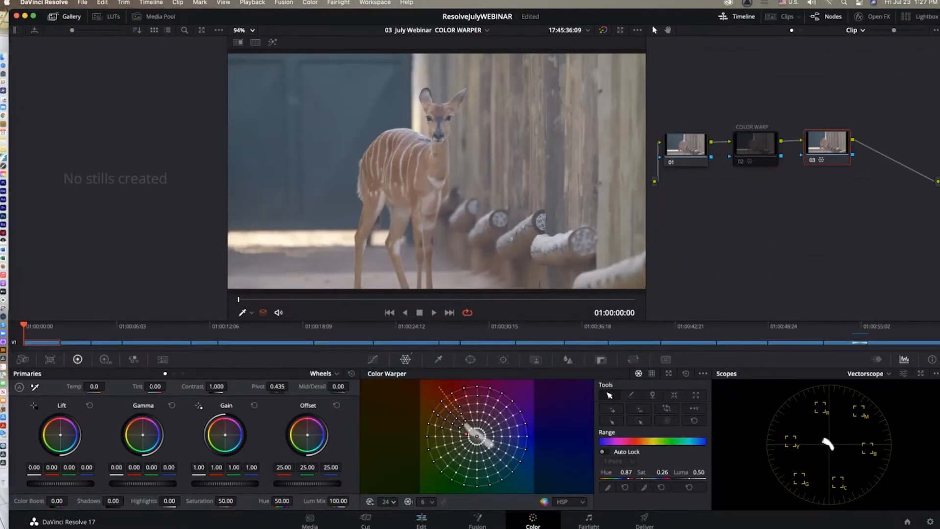
key("shift+4")
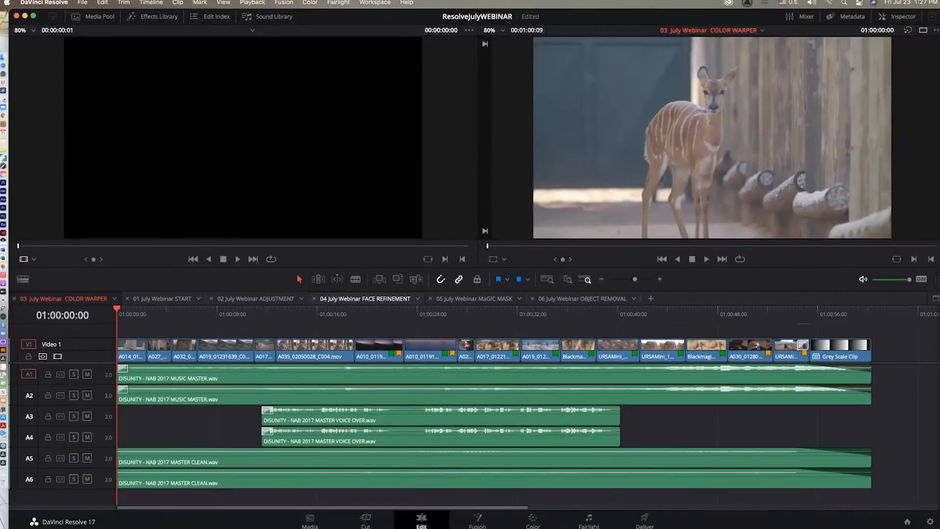
left_click(365, 299)
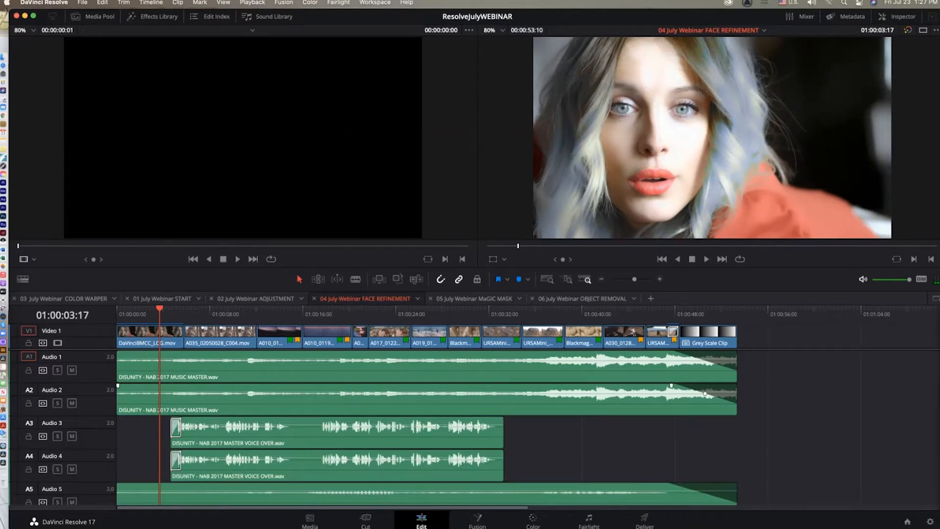
left_click(532, 519)
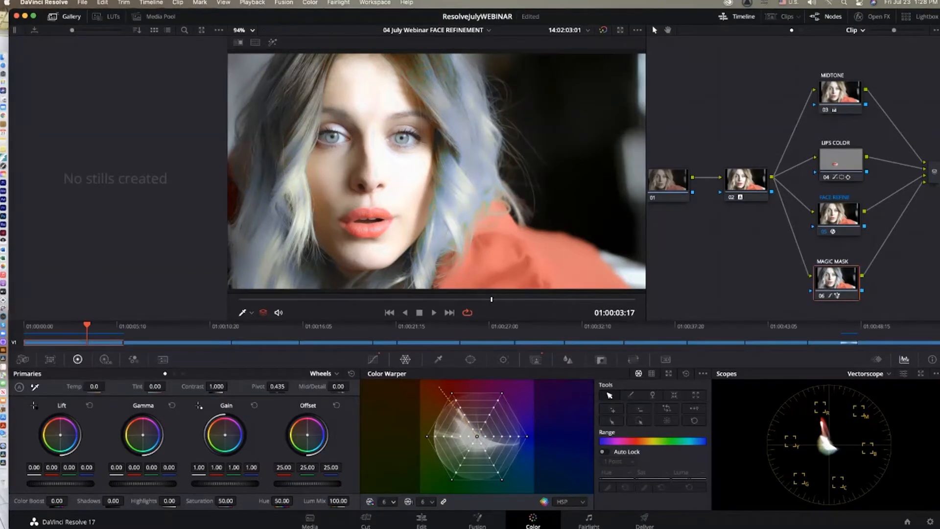
Disable the MIDTONE, LIPS COLOR and MAGIC MASK nodes, and toggle node 02 off and back on
left_click(825, 110)
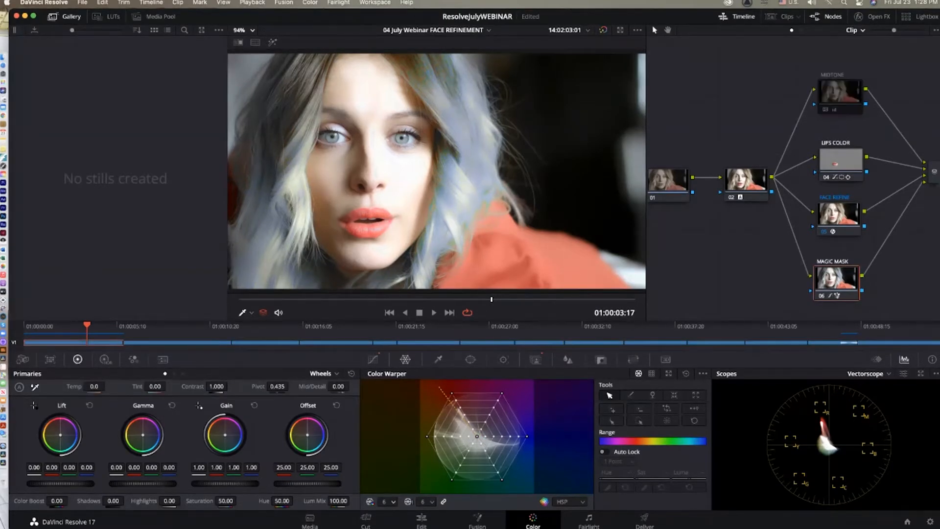
left_click(826, 177)
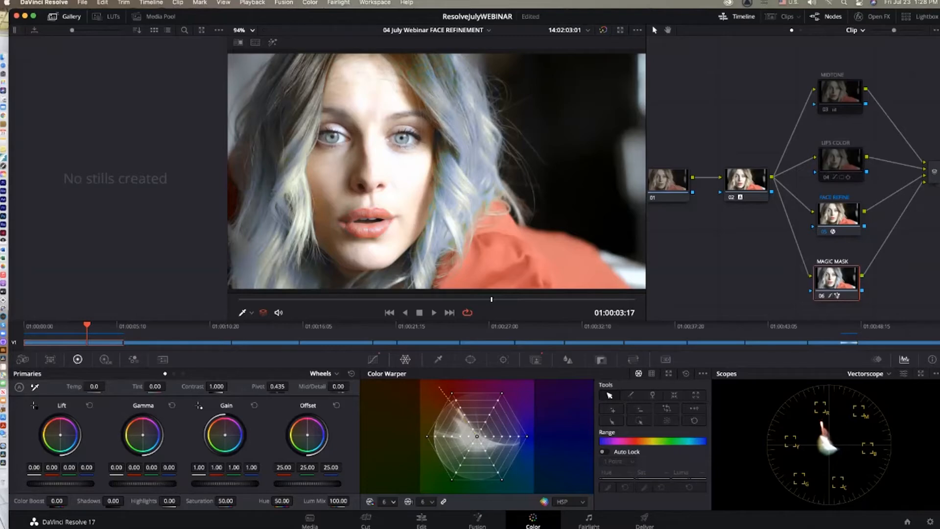
left_click(821, 295)
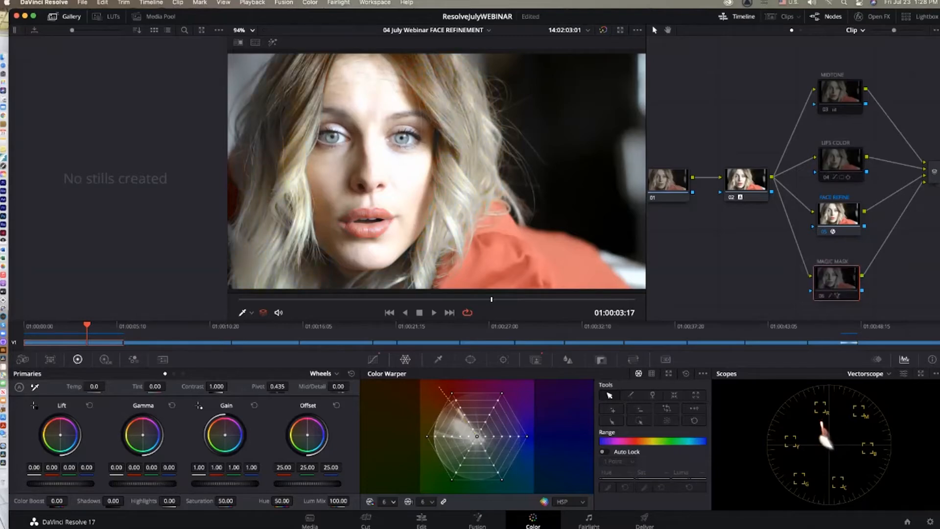
left_click(731, 197)
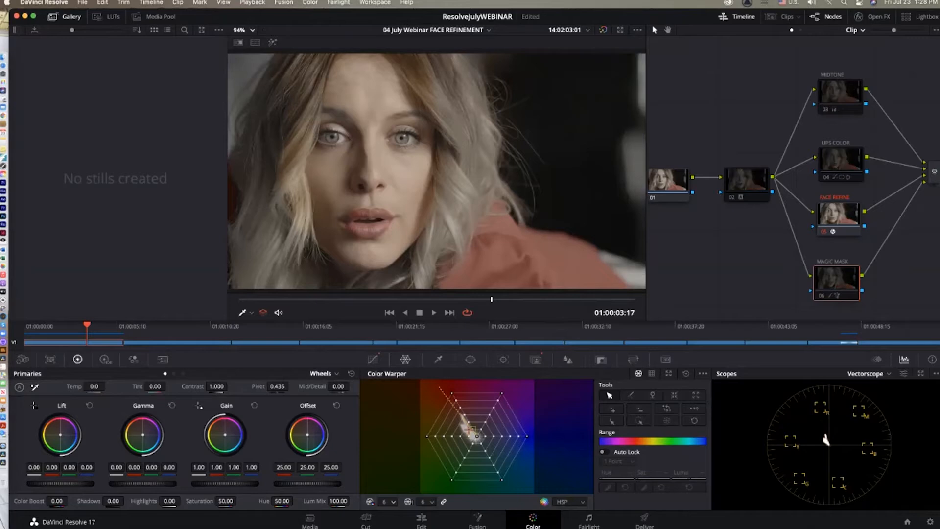
left_click(731, 197)
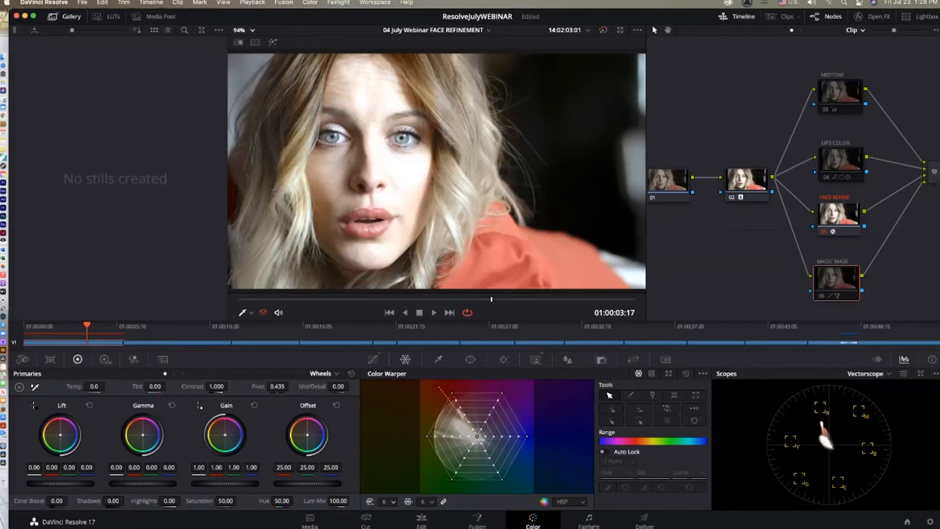
Show the clip thumbnails and grab a still of the woman's close-up into the gallery
left_click(782, 16)
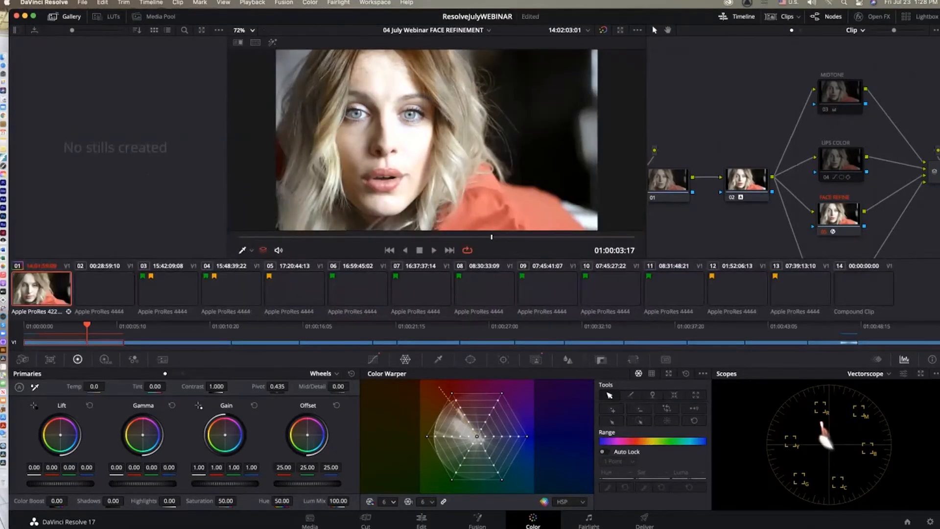
right_click(482, 87)
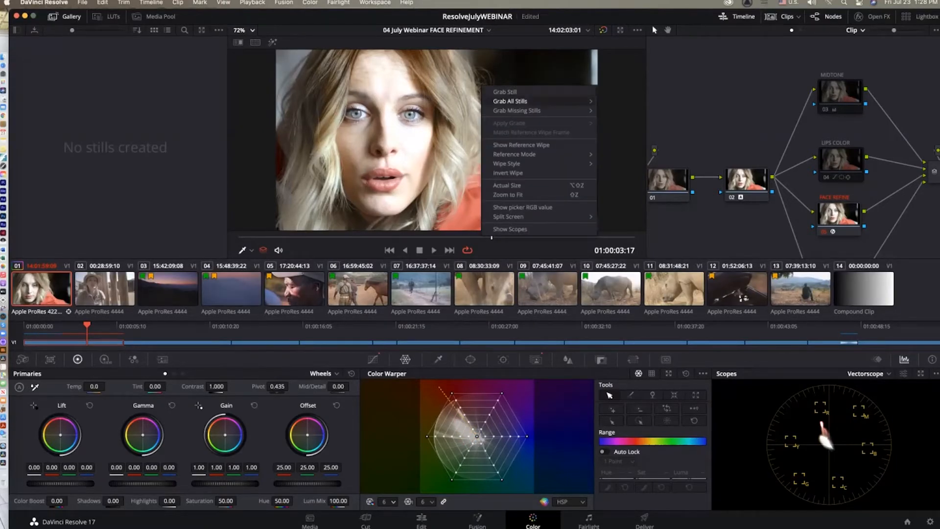
left_click(505, 91)
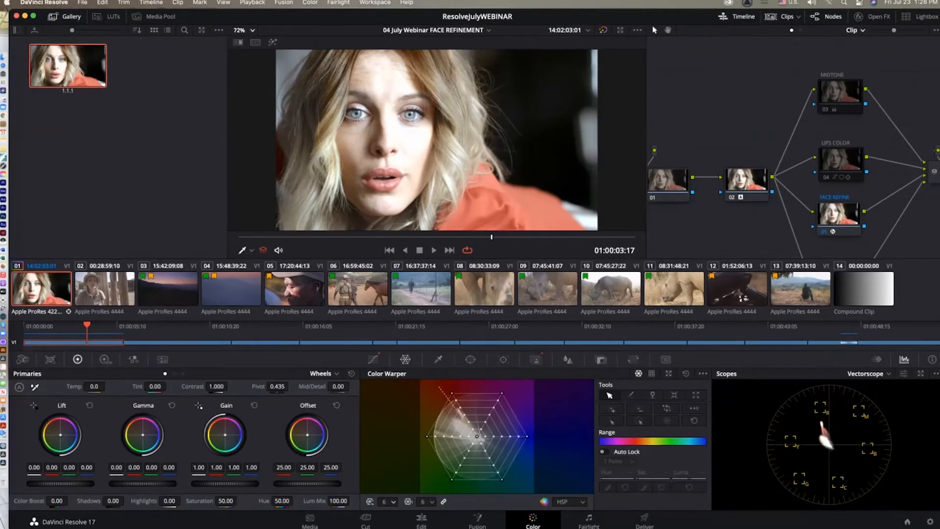
Create a new local version of the first clip's grade named Version 2 CLEAN
right_click(43, 288)
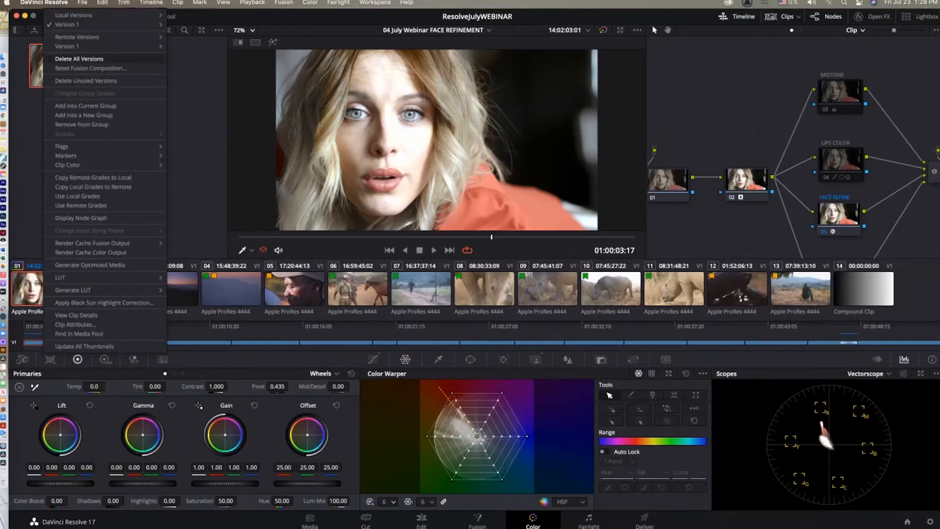
mouse_move(98, 16)
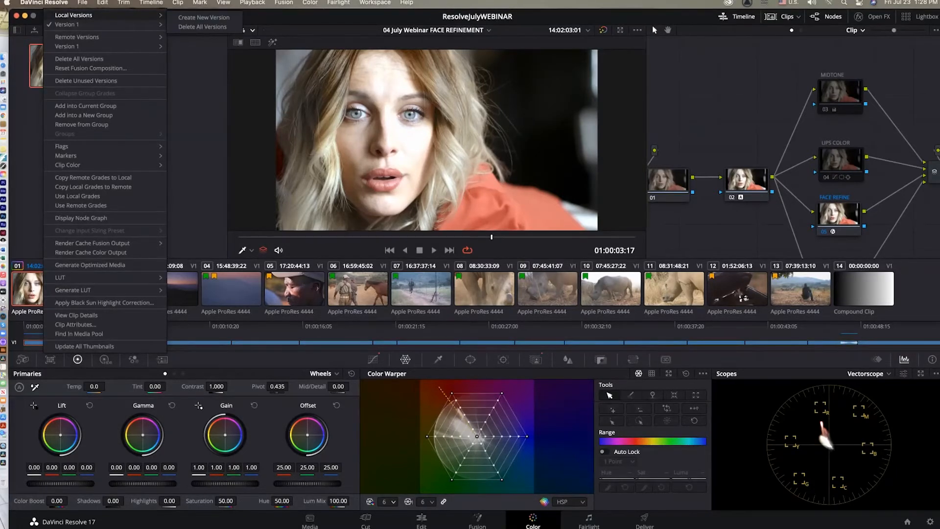
left_click(203, 17)
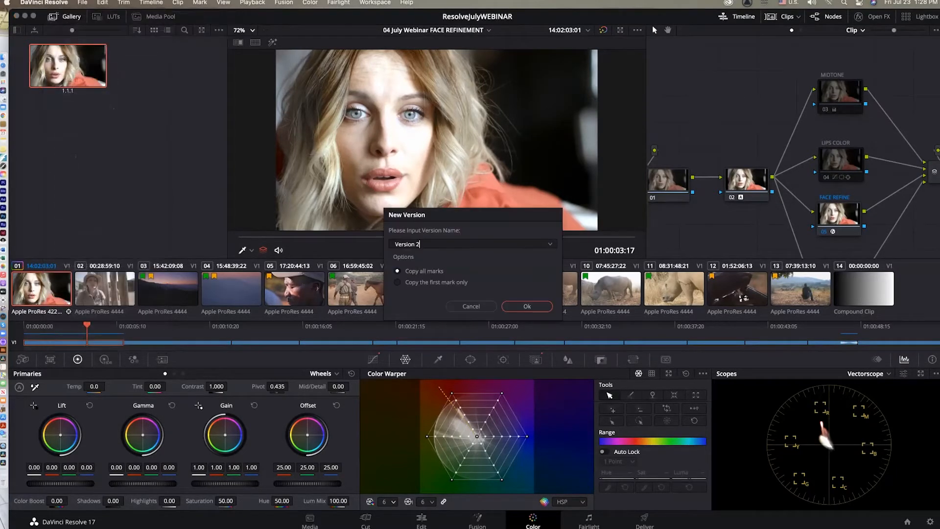
type("CLEAN")
key("Return")
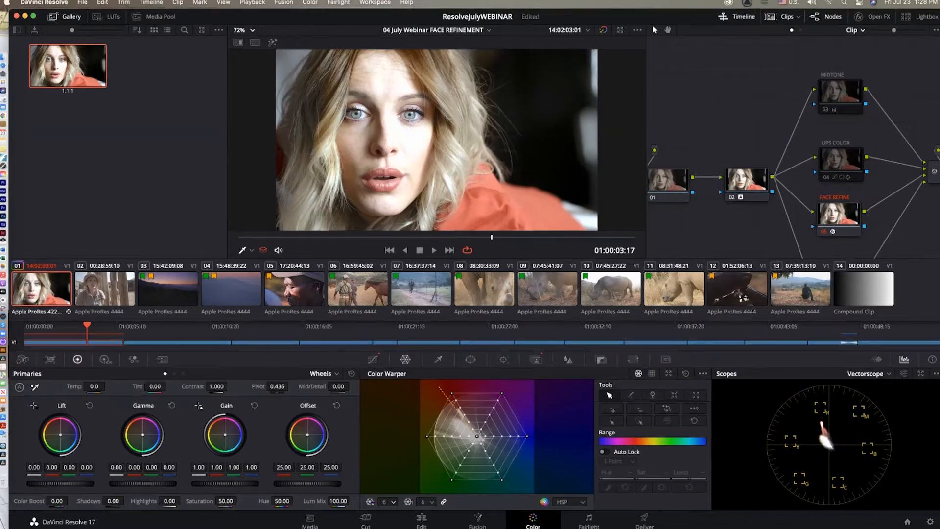
Load the first clip's local grade Version 1
right_click(56, 290)
mouse_move(117, 25)
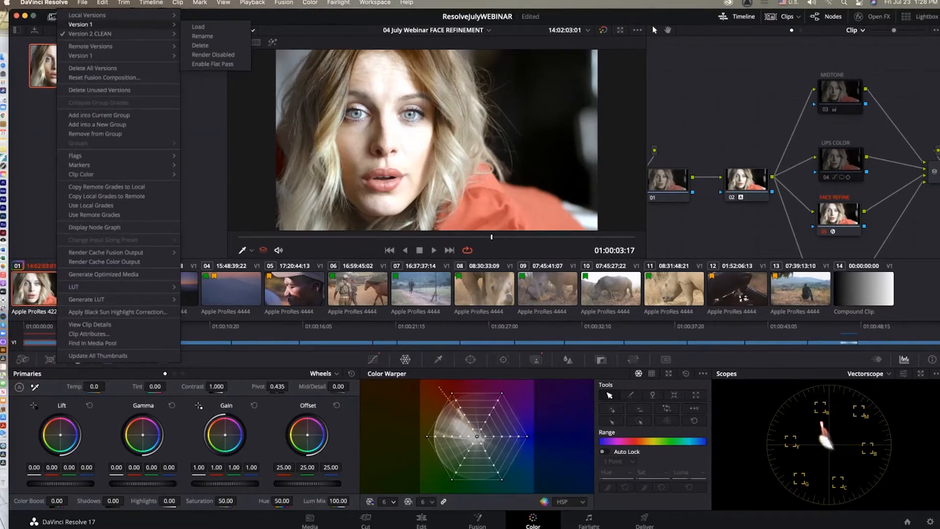
left_click(198, 26)
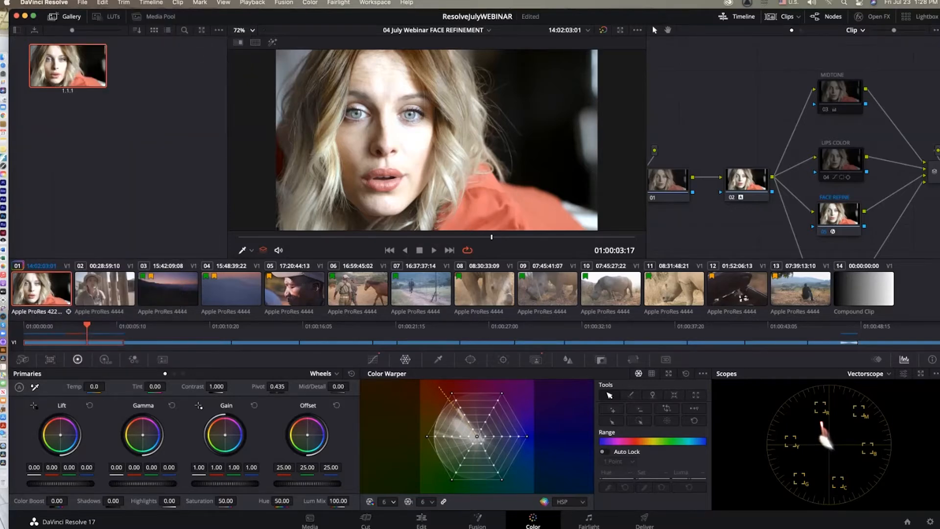
Play part of the close-up clip with node 02 disabled, and enable the node again to compare
left_click(731, 197)
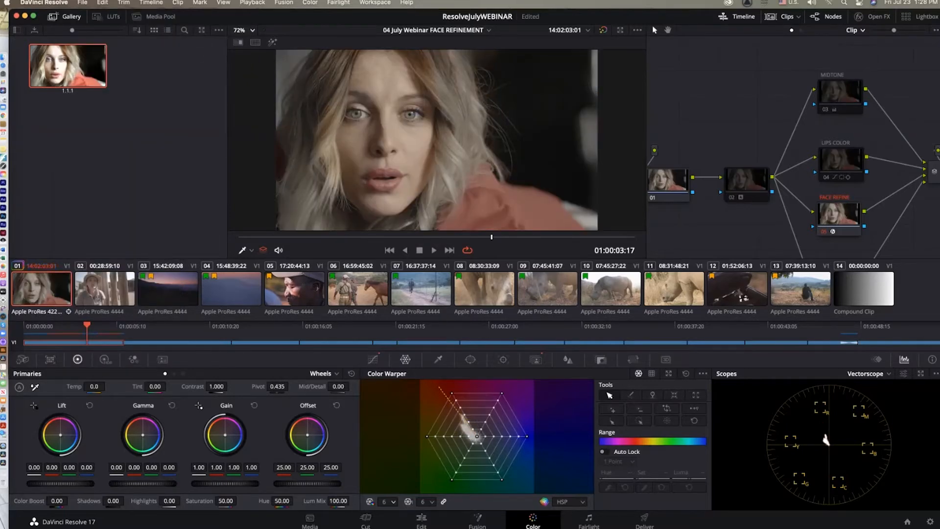
key("space")
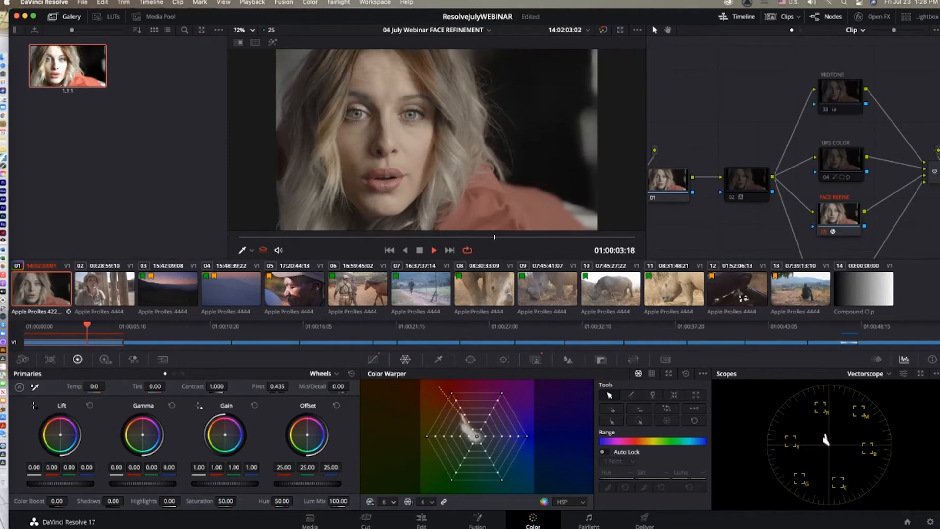
key("space")
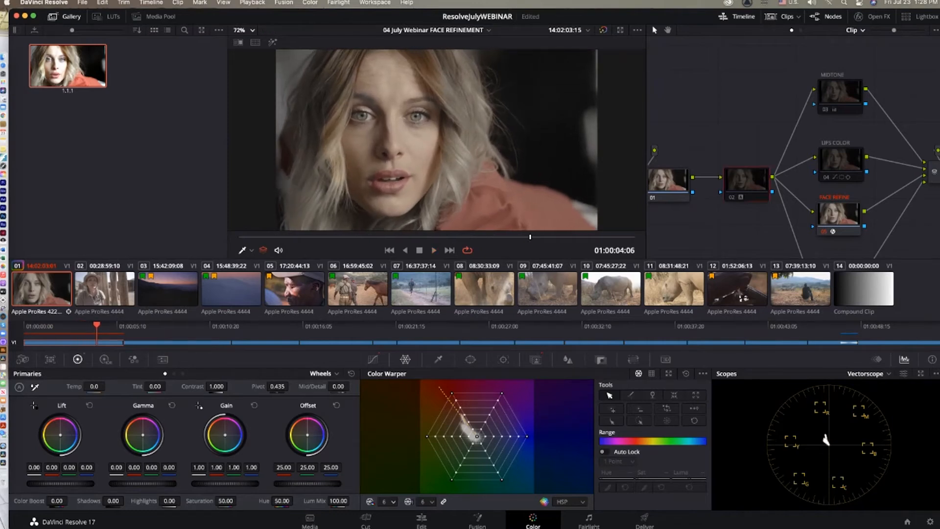
key("ctrl+d")
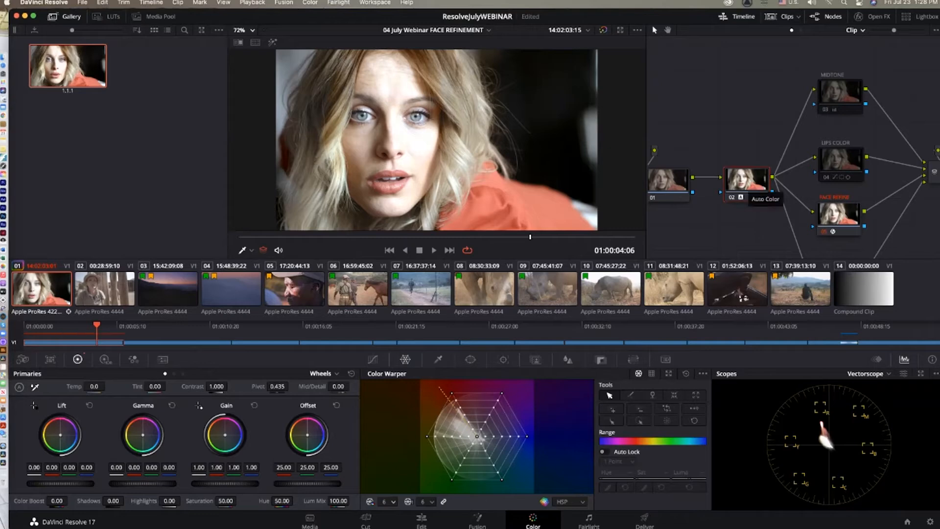
Show the Custom curves and the Waveform scope, and compare the levels with node 02 disabled and enabled
left_click(373, 359)
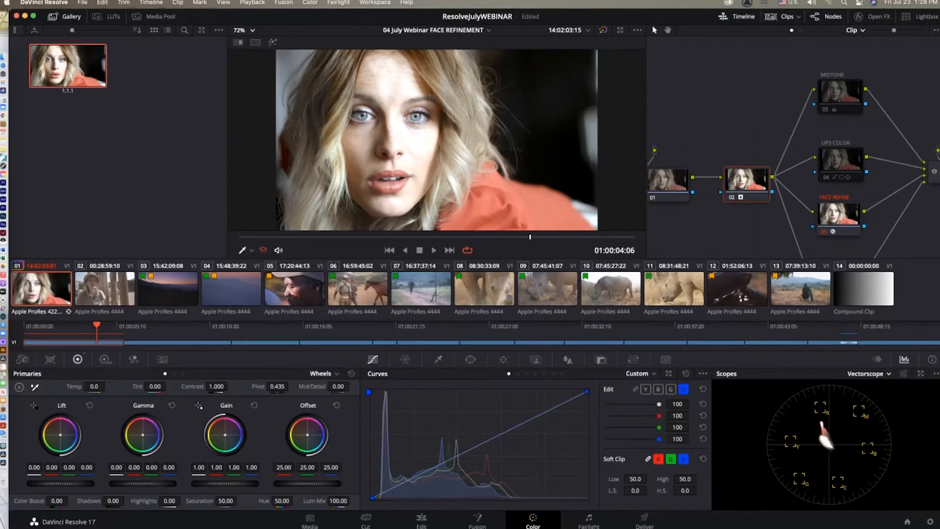
left_click(868, 373)
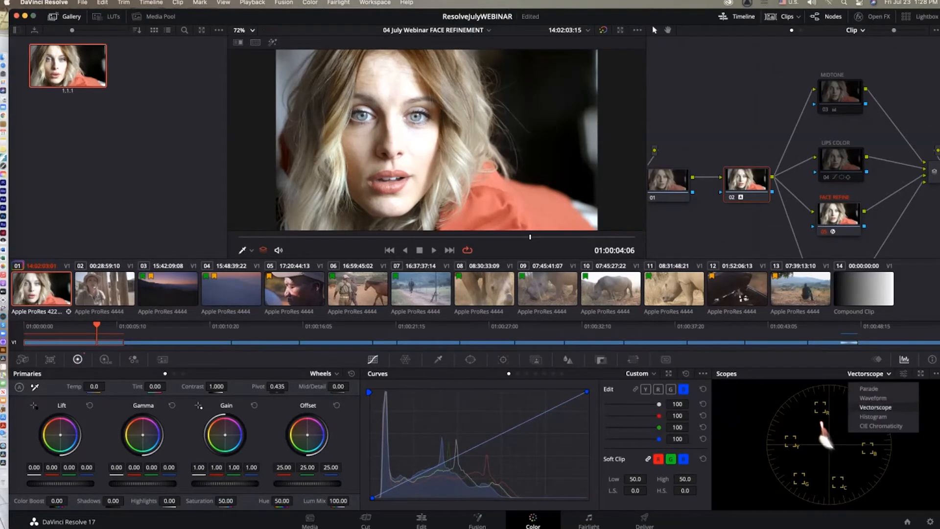
left_click(872, 397)
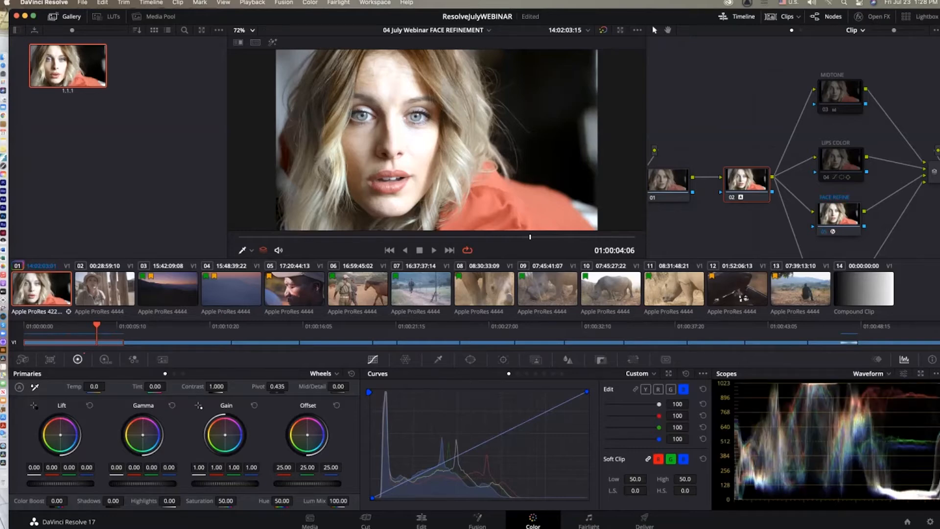
key("ctrl+d")
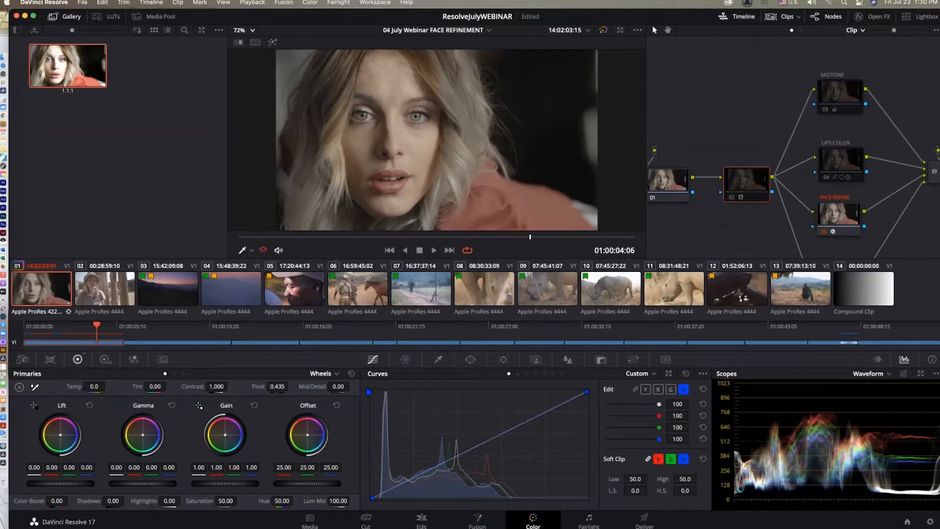
key("ctrl+d")
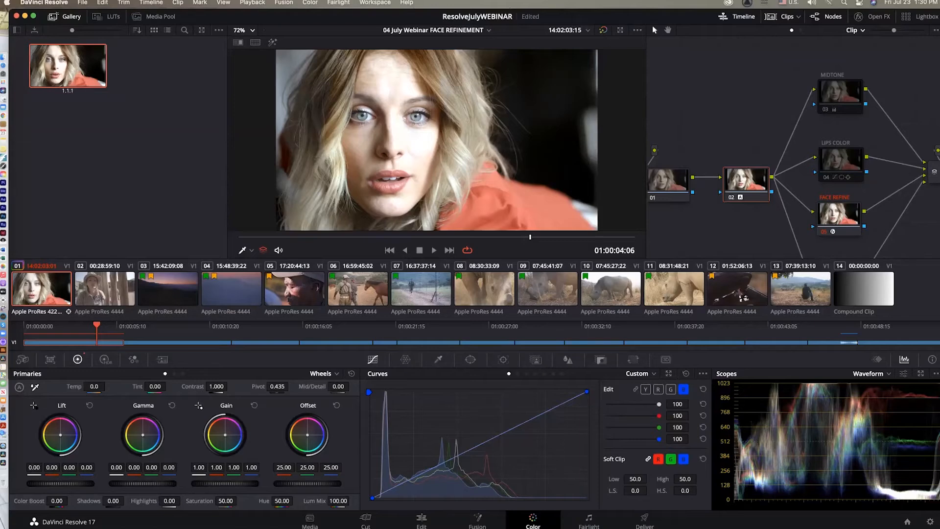
Enable the MIDTONE node and, on a close view of the forehead, try node 02's Mid/Detail at 100.00 and set it to -100.00
left_click(825, 109)
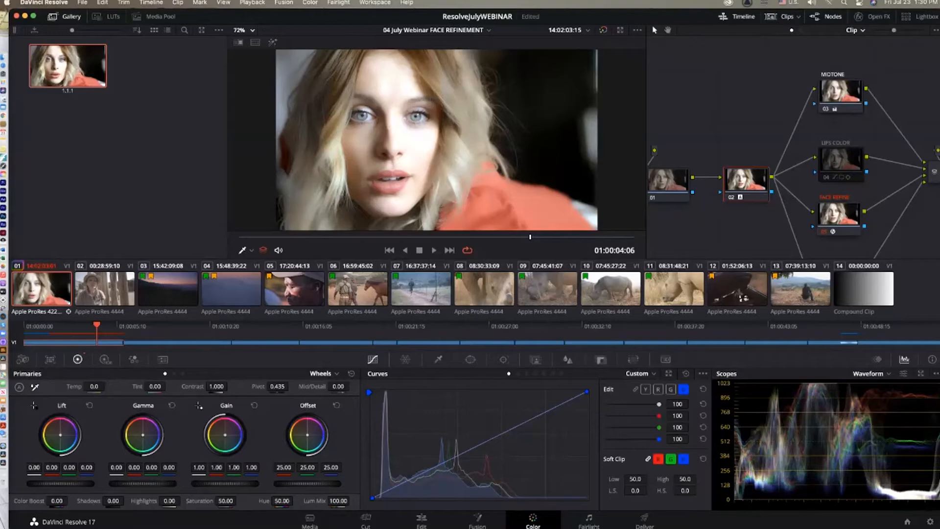
scroll(424, 138, "up", 5)
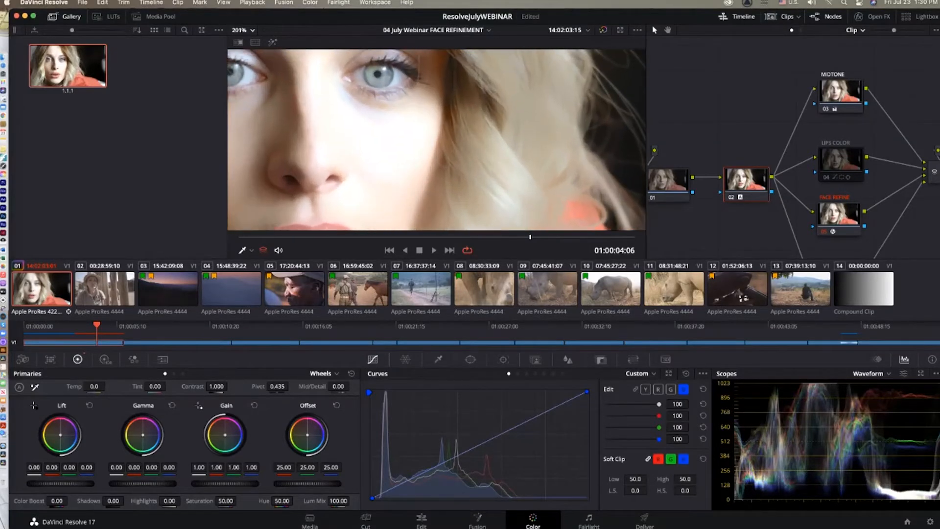
left_click_drag(424, 138, 515, 275)
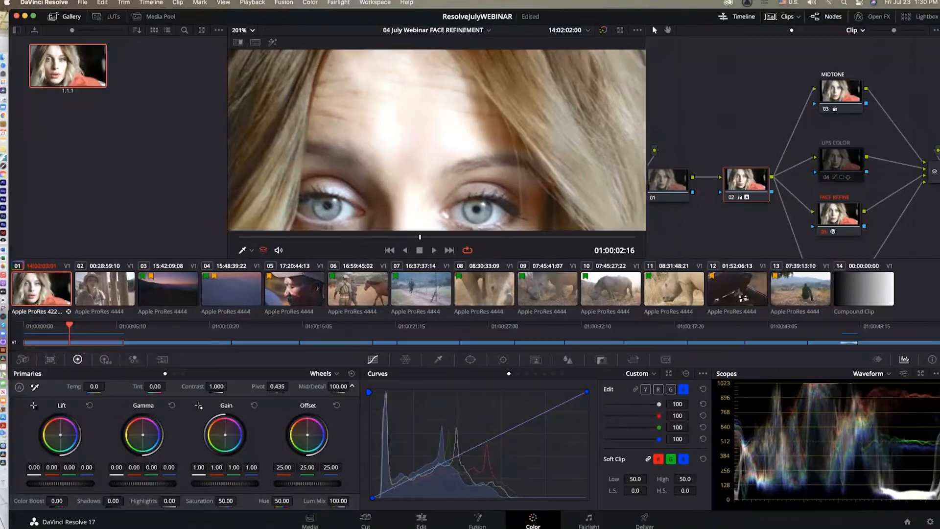
left_click_drag(338, 386, 245, 386)
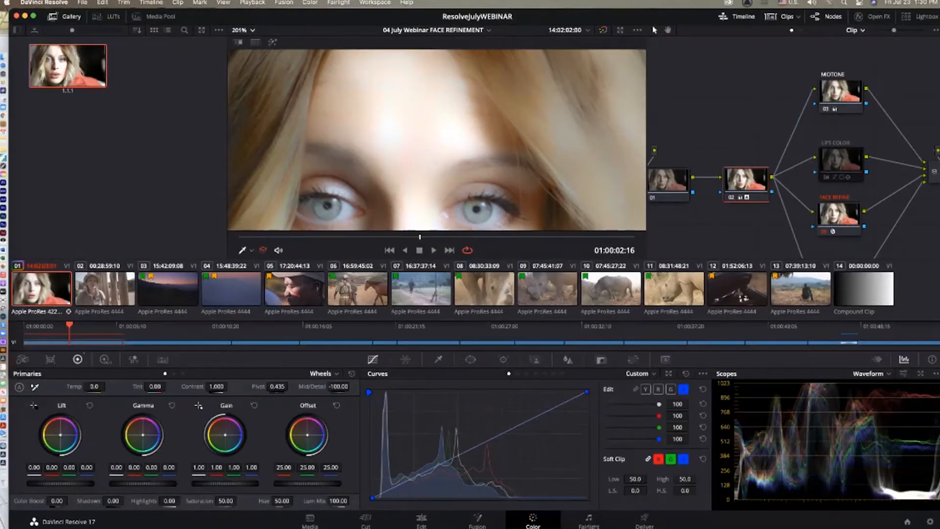
Preview the lip recolouring with only the LIPS COLOR node of the parallel nodes enabled, and disable that node again
left_click(826, 178)
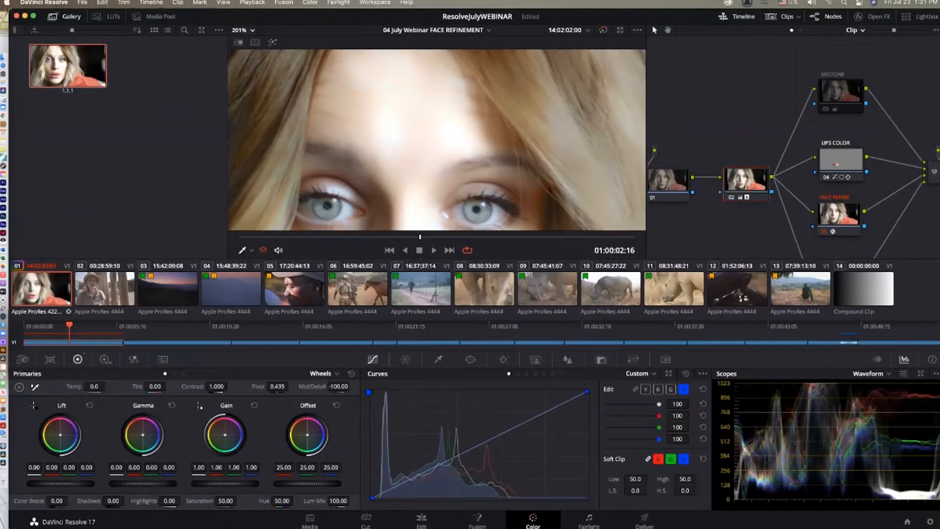
scroll(437, 141, "down", 5)
scroll(425, 147, "down", 1)
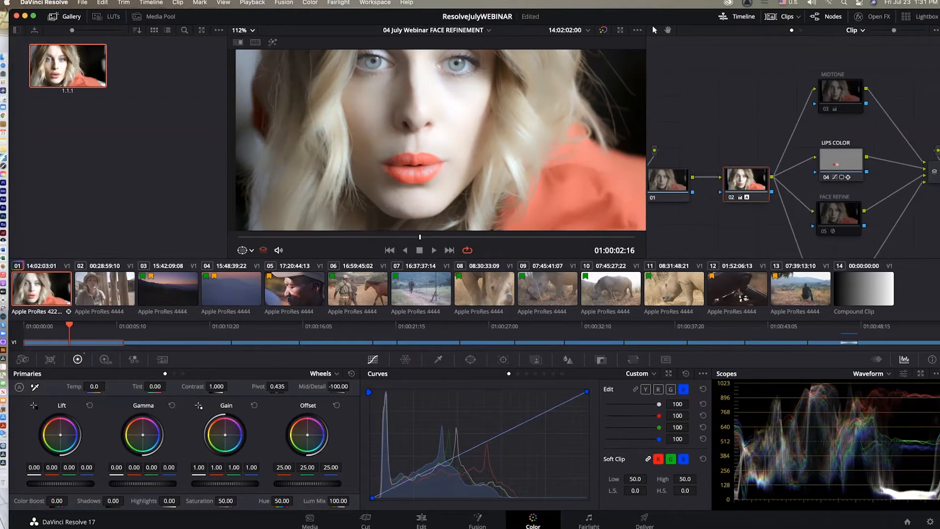
scroll(794, 161, "down", 1)
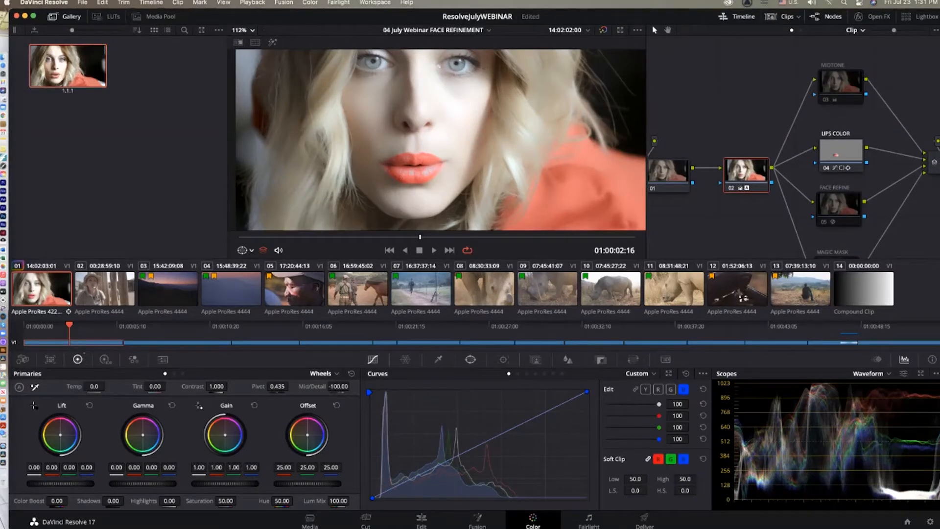
left_click(470, 359)
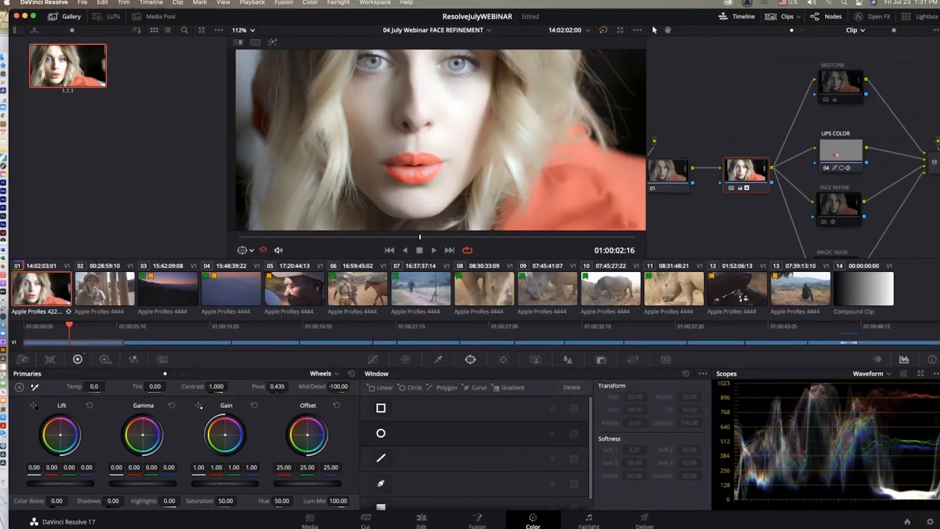
key("ctrl+d")
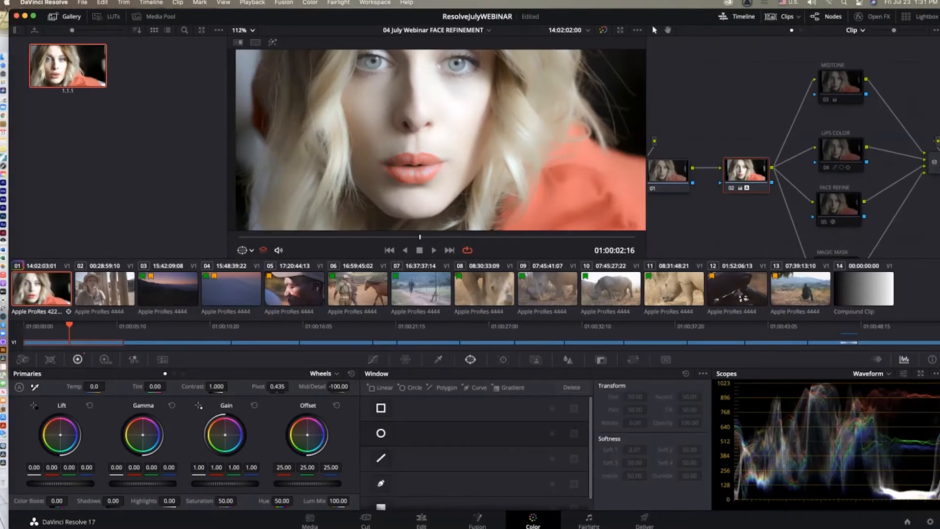
Enable the FACE REFINE node to compare its effect on the woman's face, and disable it again
left_click(824, 222)
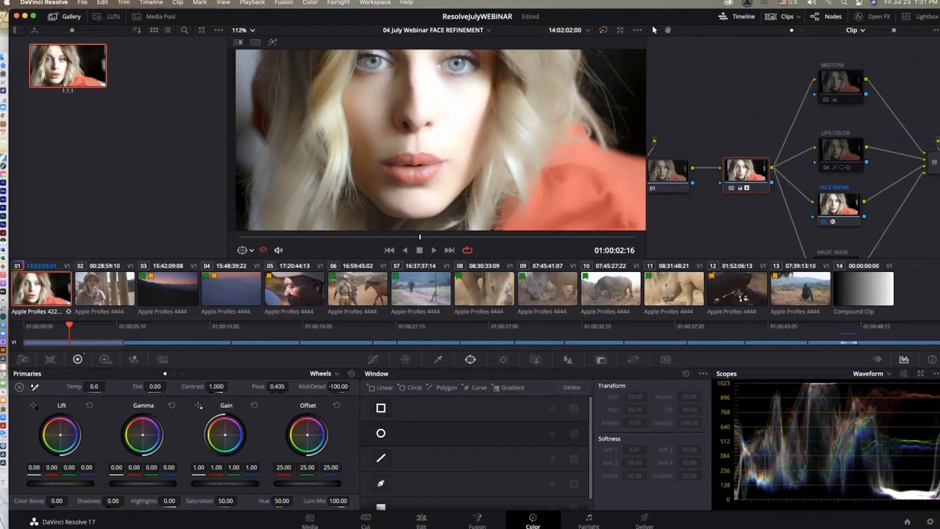
scroll(793, 156, "down", 2)
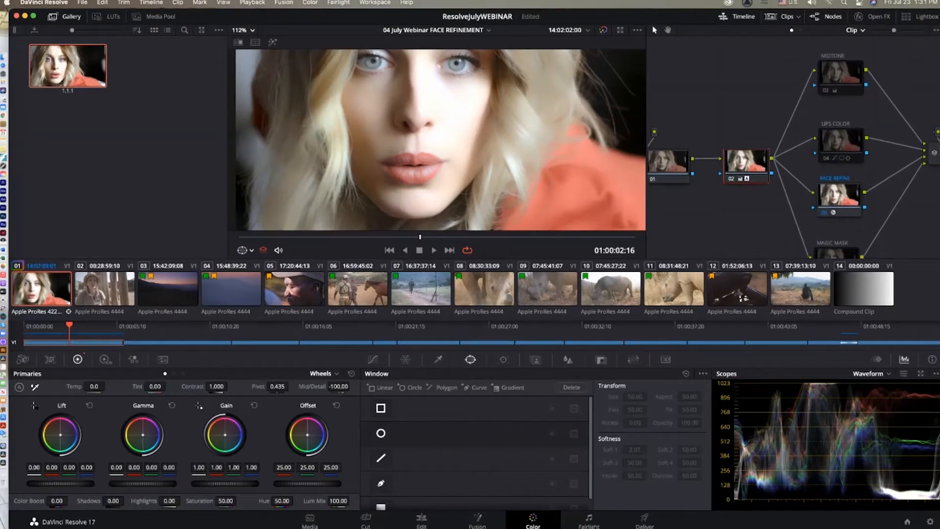
scroll(793, 156, "down", 1)
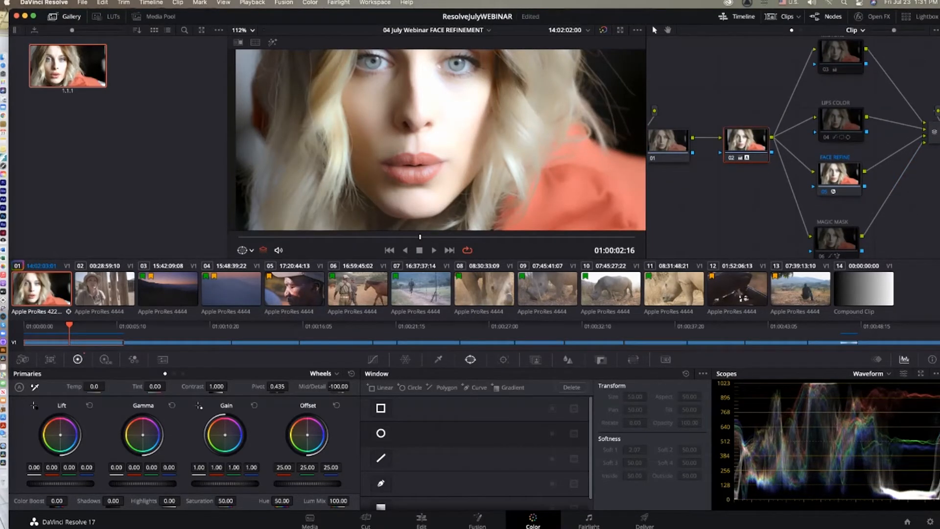
left_click(824, 191)
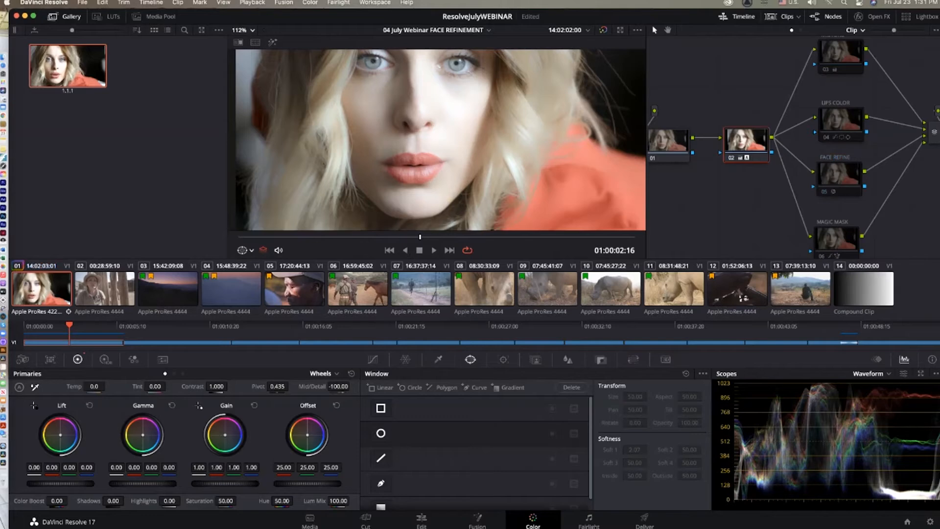
Load the first clip's local grade Version 2 CLEAN, and reset the LIPS COLOR, FACE REFINE and MAGIC MASK nodes
right_click(47, 288)
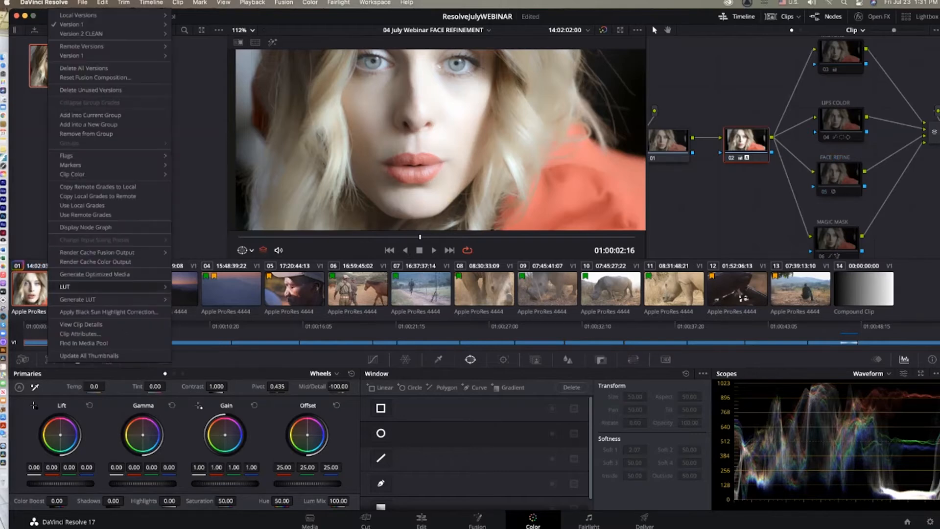
mouse_move(82, 34)
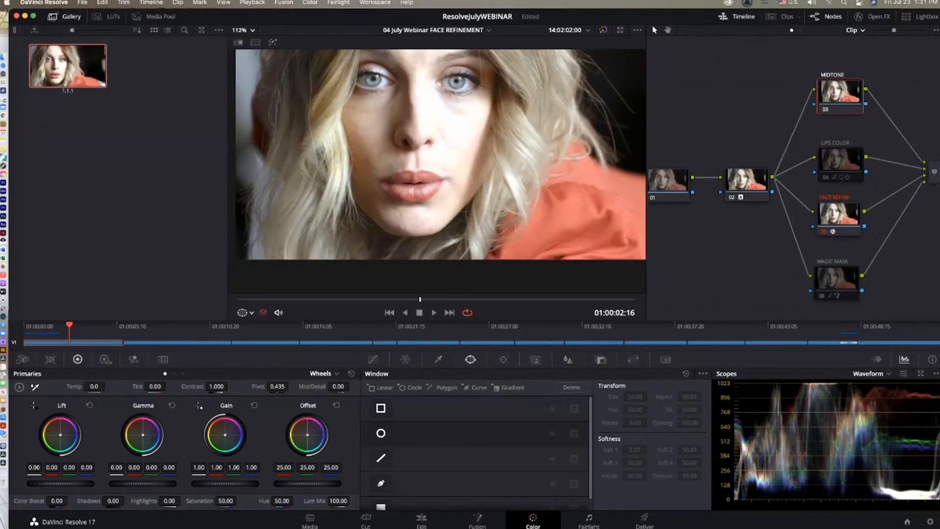
right_click(840, 157)
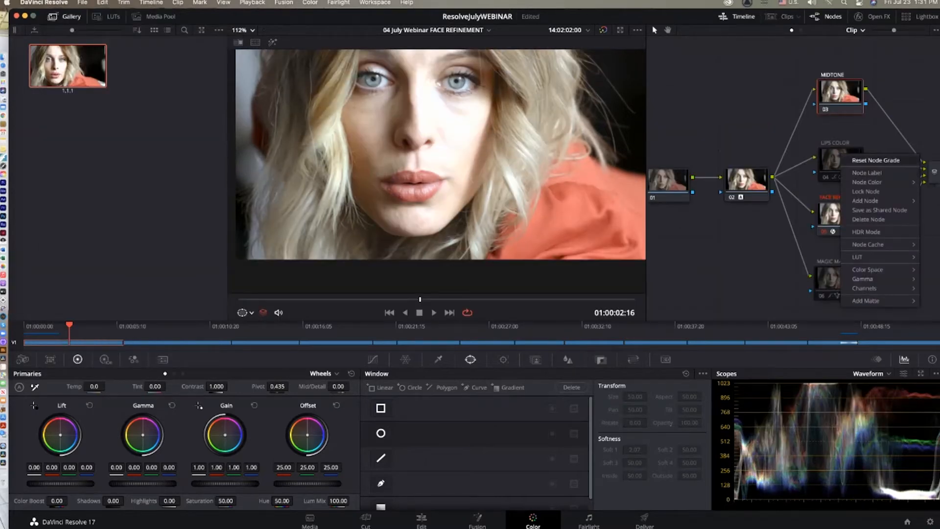
left_click(875, 161)
right_click(841, 210)
left_click(875, 215)
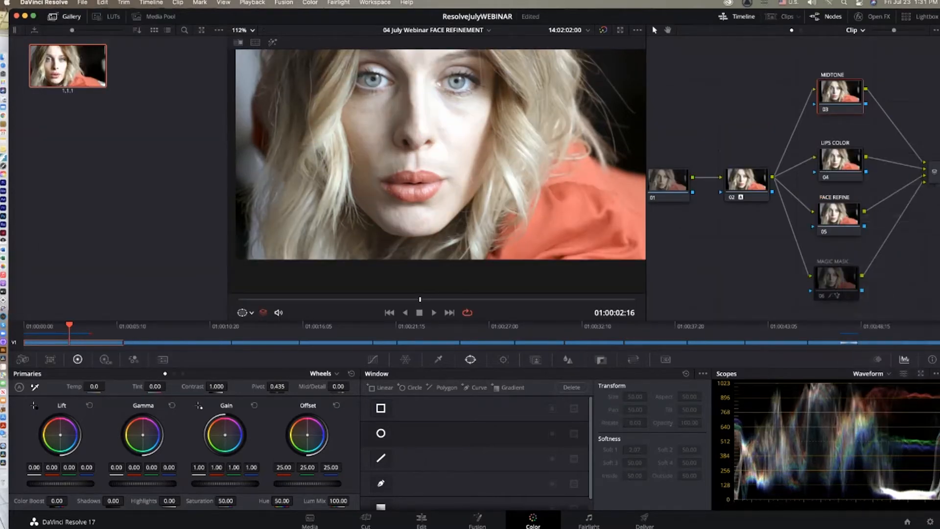
right_click(836, 282)
left_click(873, 291)
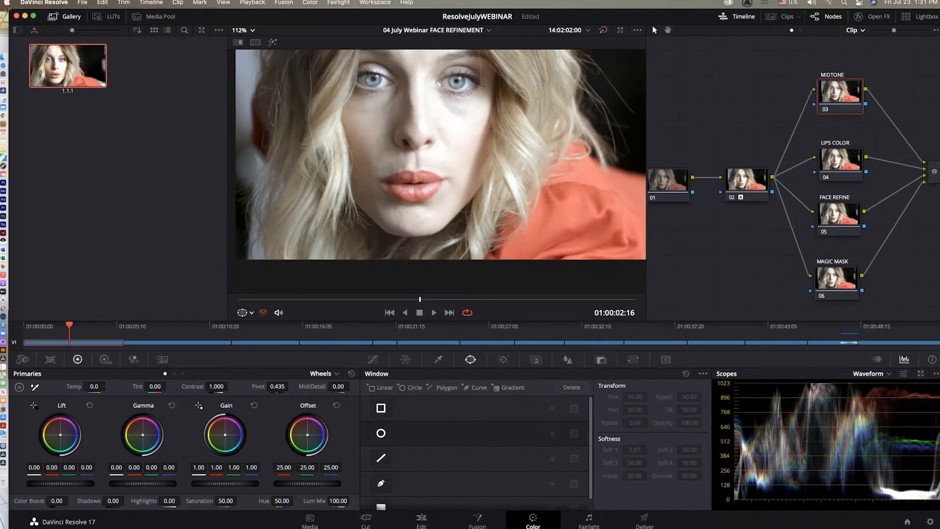
Set the MIDTONE node's Mid/Detail to -100.00, and try a strongly raised value while playing the clip full screen
type("-100")
key("Return")
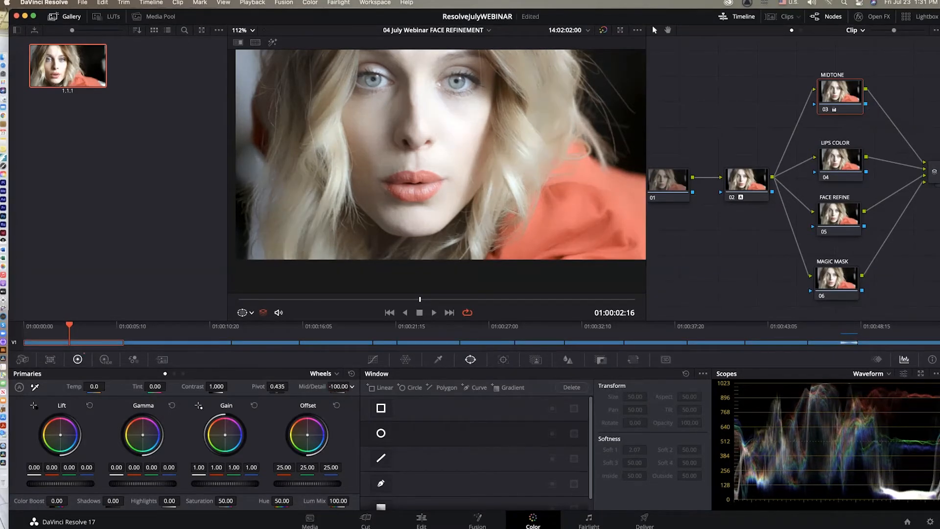
left_click_drag(338, 387, 436, 387)
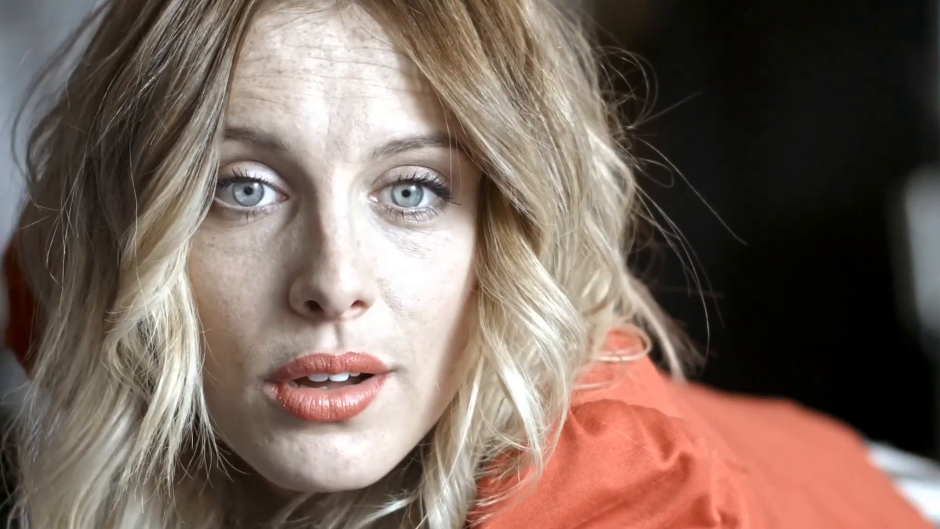
key("space")
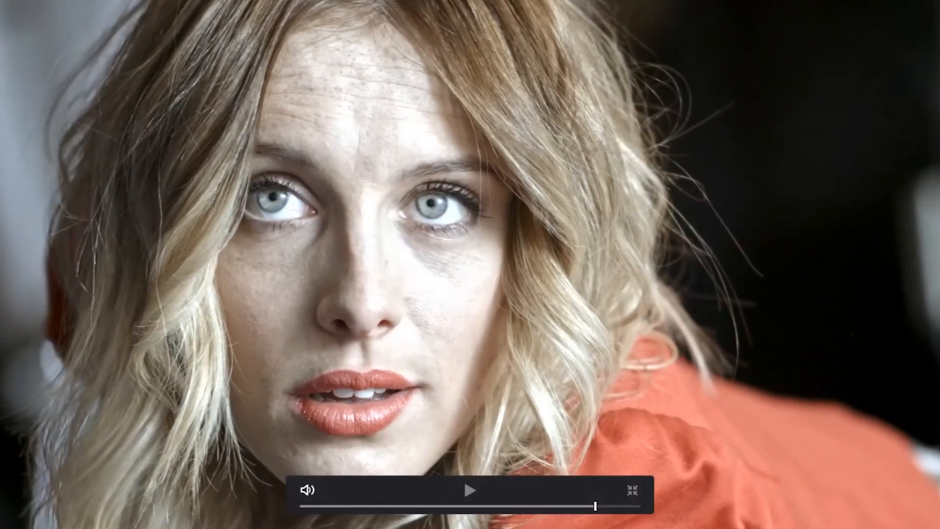
key("Escape")
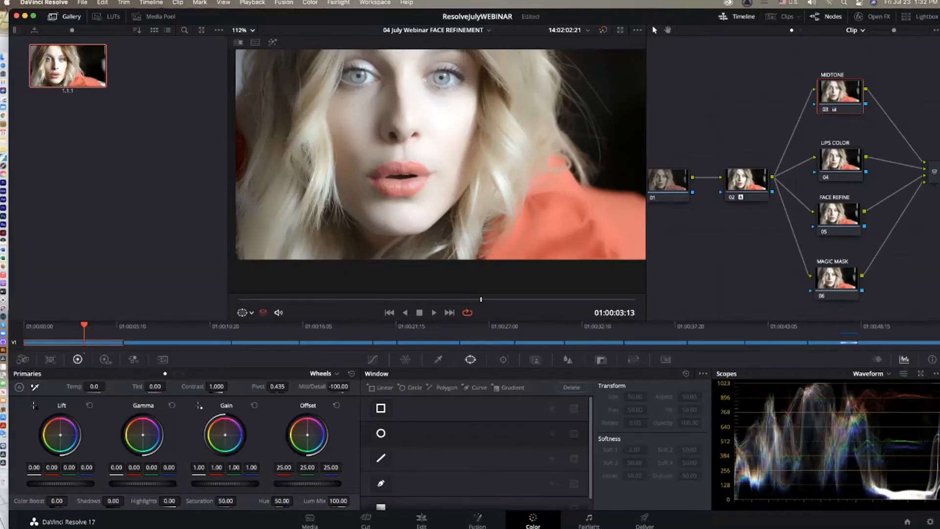
Disable the MIDTONE node and select the LIPS COLOR node
key("ctrl+d")
left_click(840, 165)
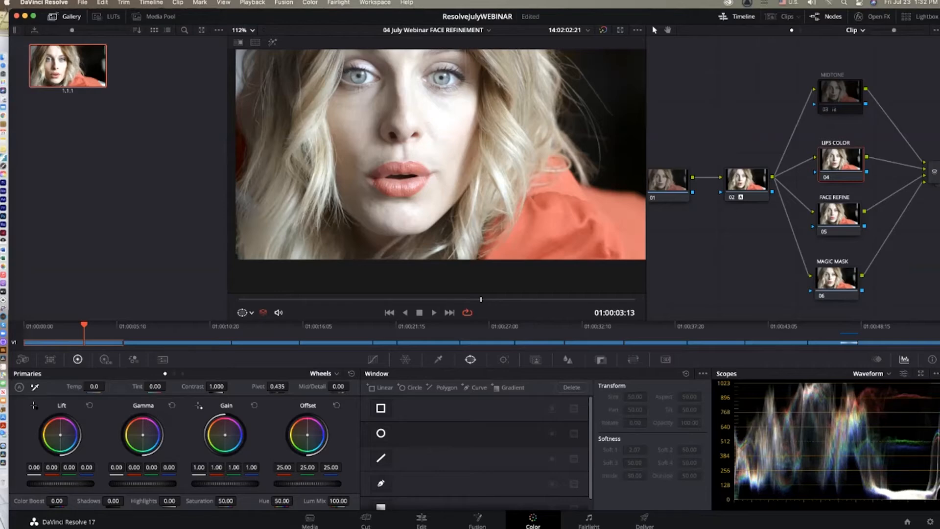
Try to isolate the lips with the Qualifier, check the selection in Highlight view, and reset the LIPS COLOR node
left_click(438, 360)
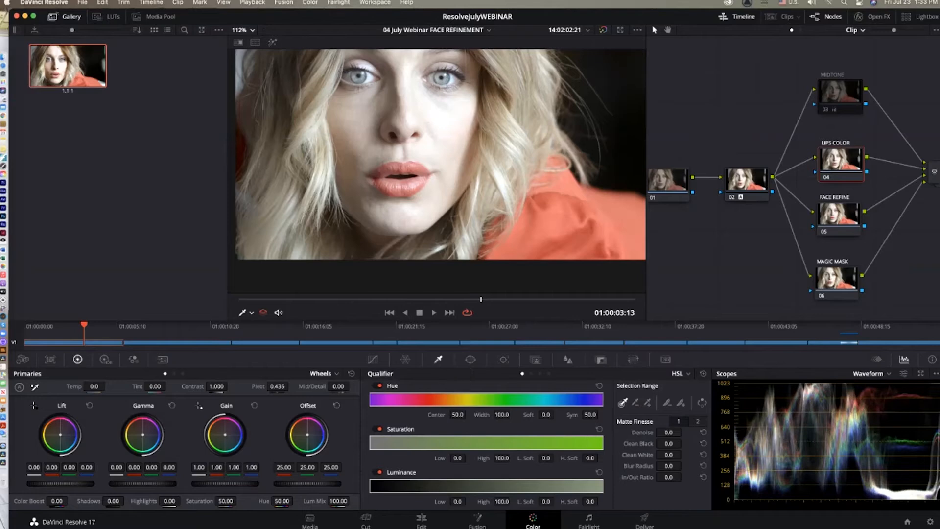
left_click(401, 186)
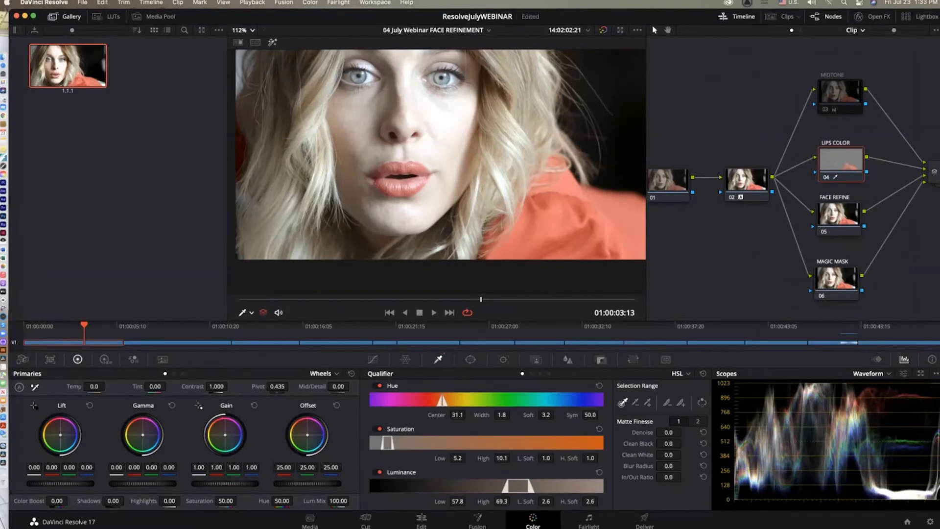
left_click(272, 42)
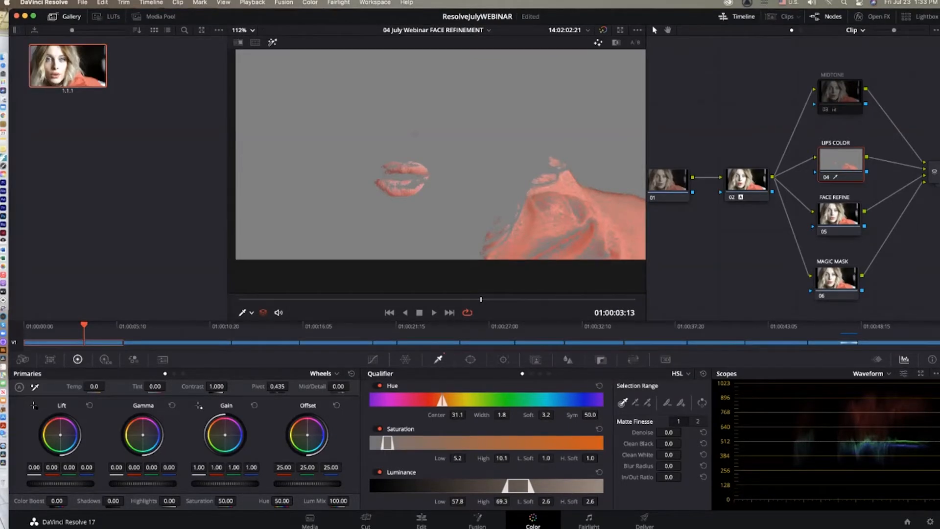
left_click(273, 42)
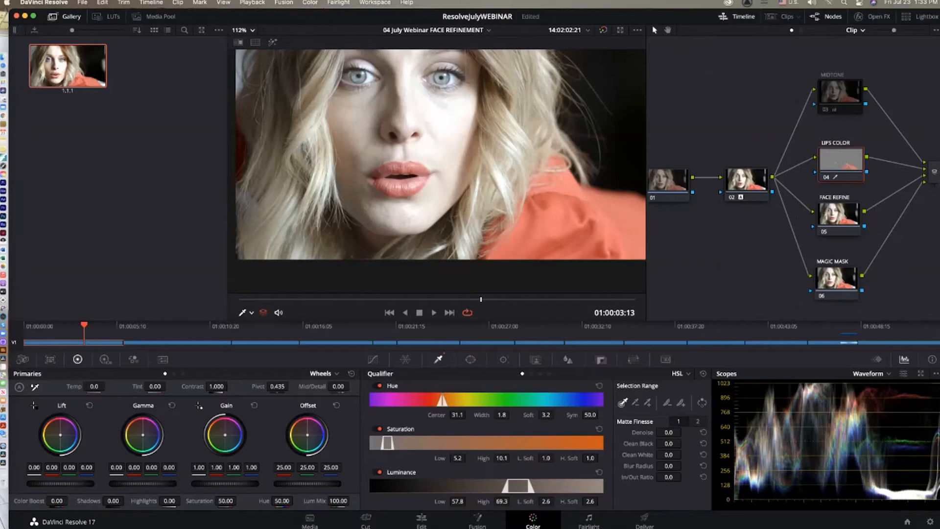
right_click(836, 176)
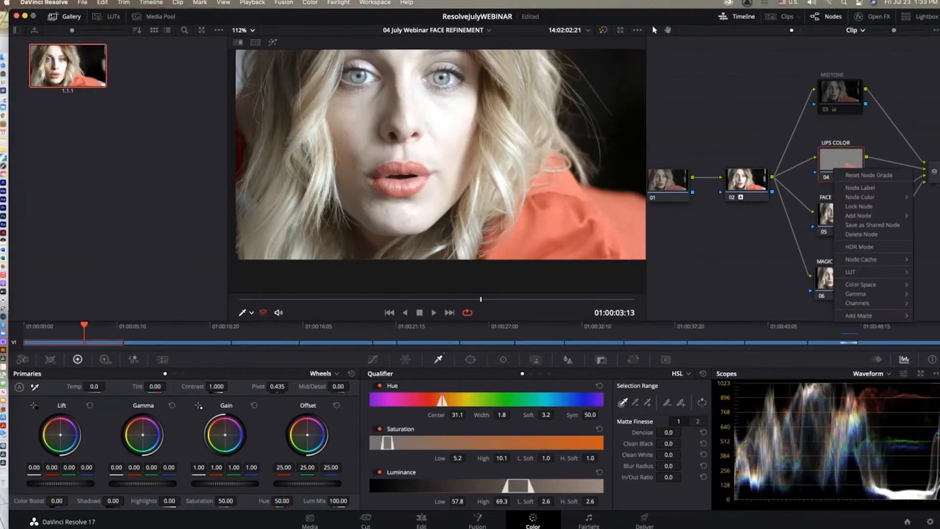
left_click(862, 182)
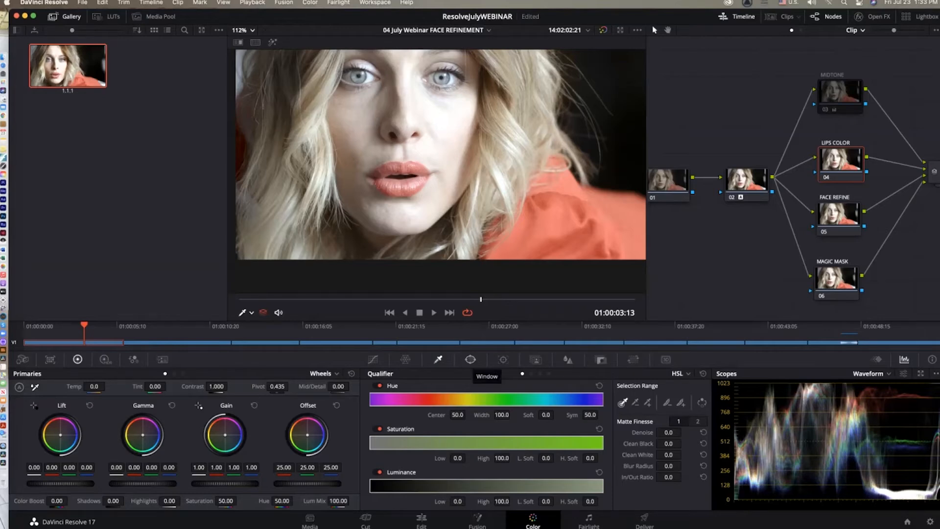
Add a circle window to the LIPS COLOR node, set Soft 1 to 0.44, and shape it into an oval around the lips
left_click(470, 360)
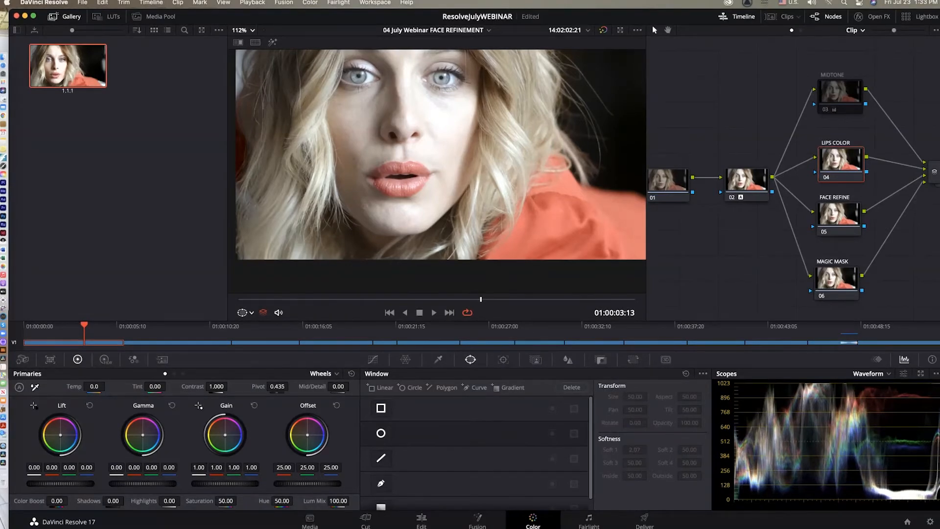
left_click(381, 433)
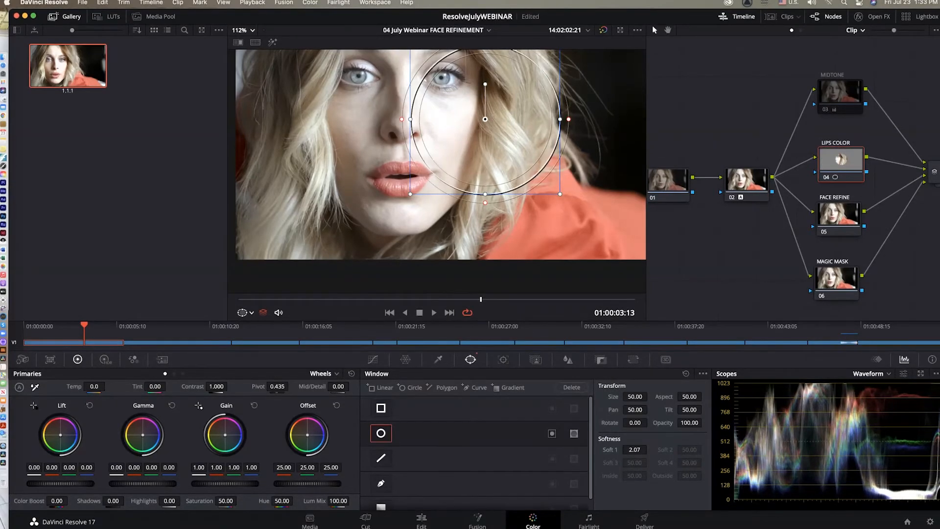
left_click_drag(484, 119, 394, 150)
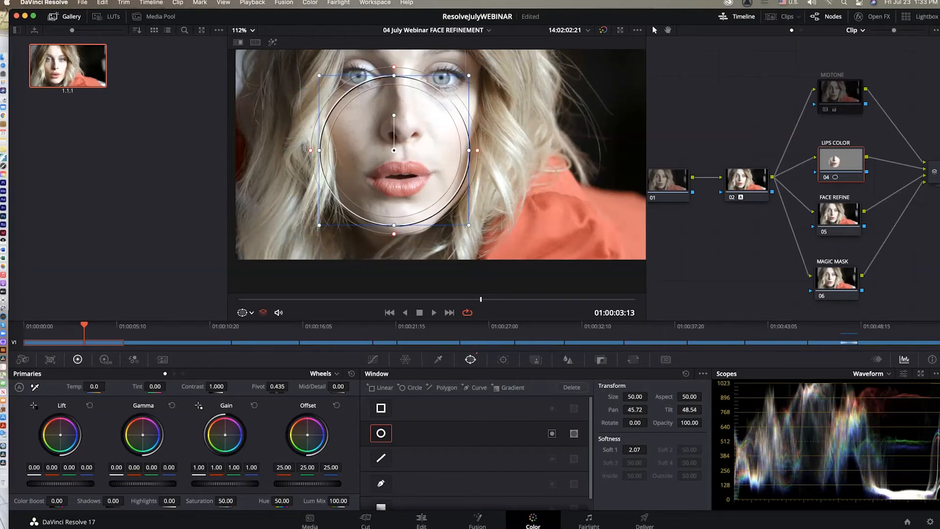
left_click_drag(634, 449, 623, 449)
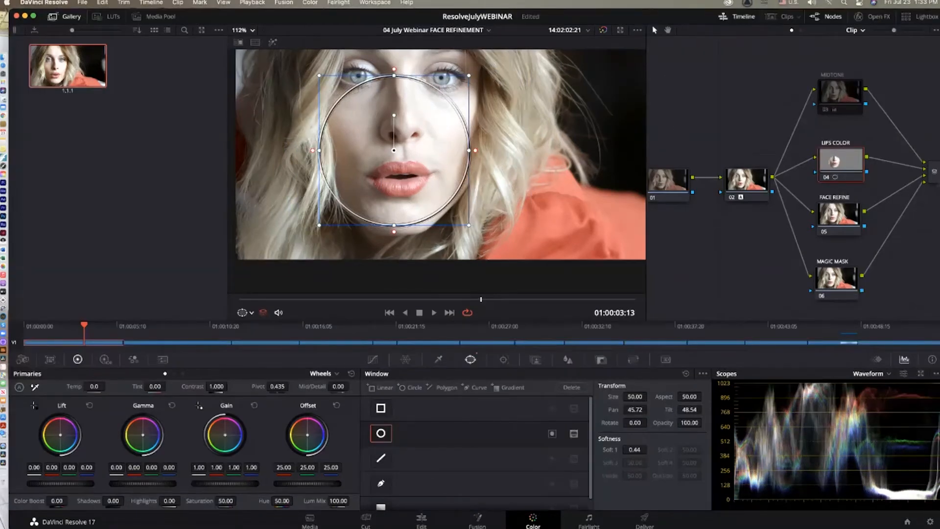
left_click_drag(320, 225, 396, 177)
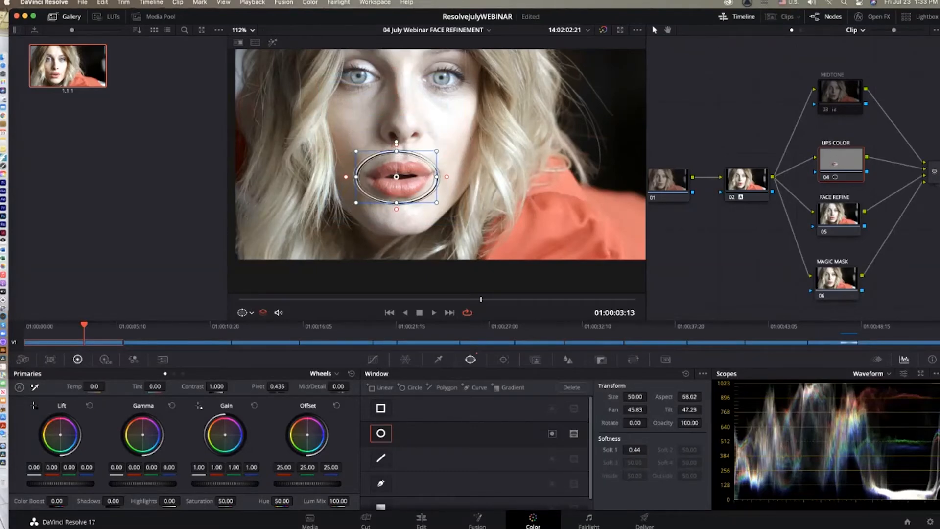
In Highlight view, recentre the oval window on the lips at the clip's first frame and track it forward to the clip's end
key("shift+h")
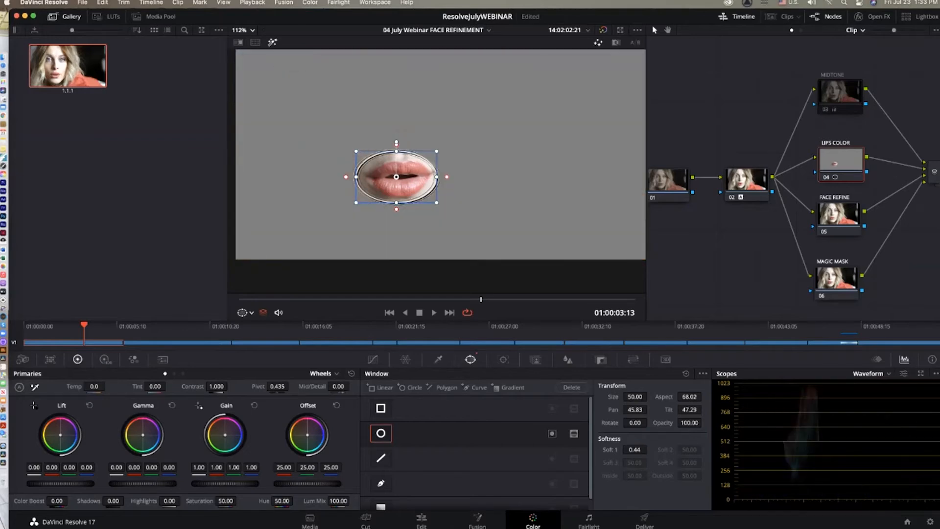
left_click_drag(481, 299, 239, 299)
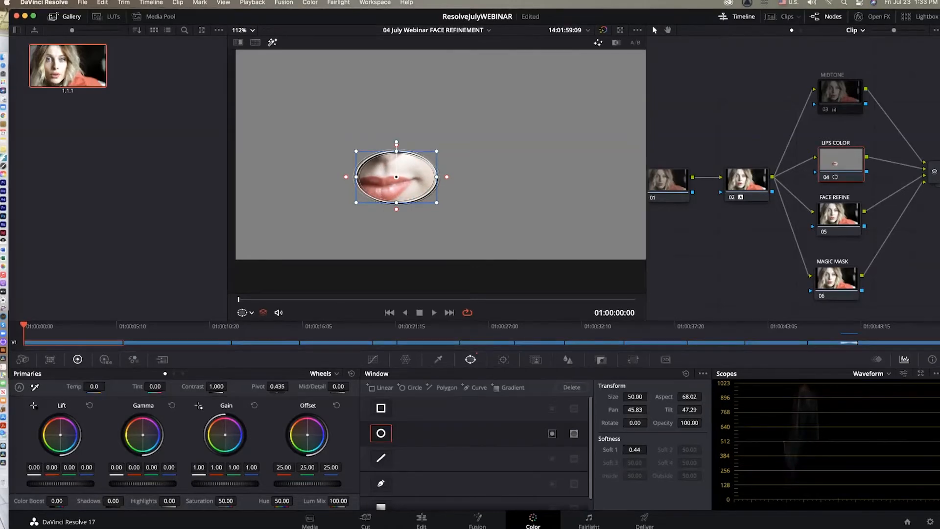
left_click_drag(396, 177, 375, 181)
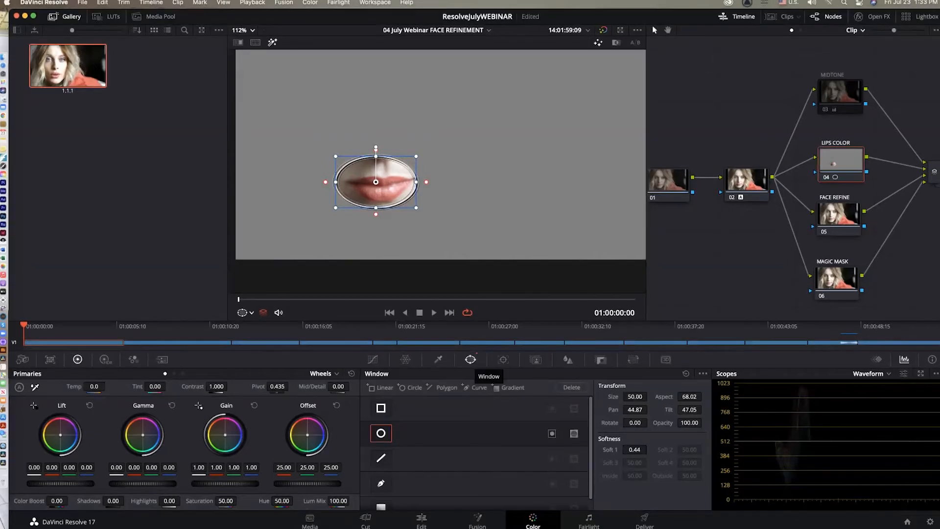
left_click(503, 360)
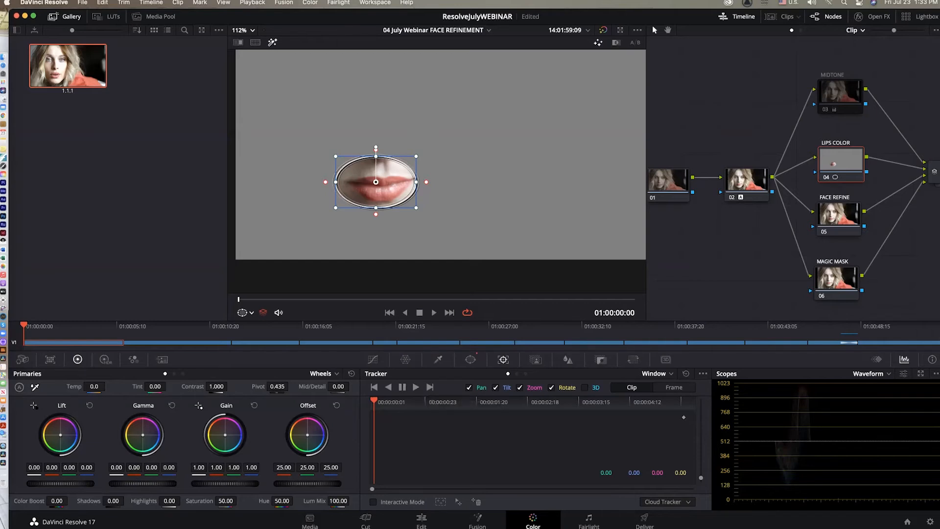
left_click(416, 387)
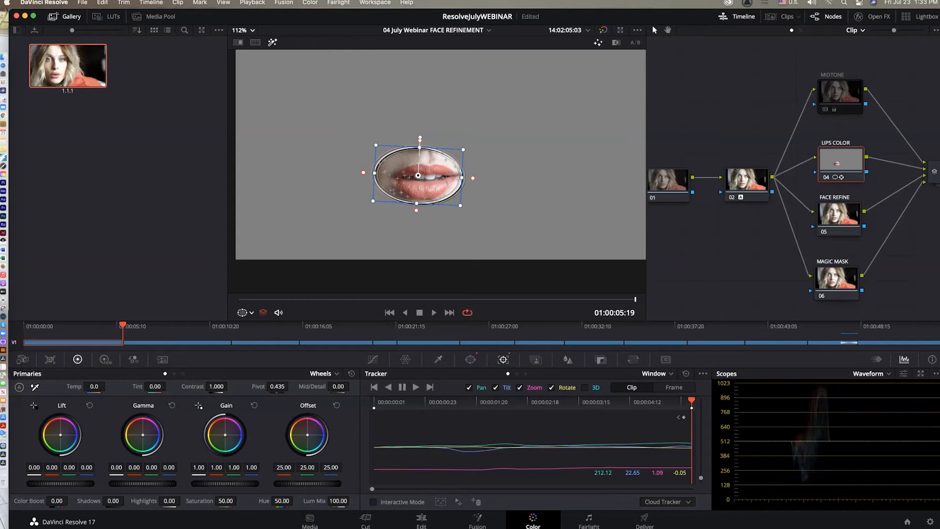
In the tracker's Frame mode, recentre the lips window at 01:00:05:04 and at 01:00:05:18 to correct the track near the clip's end
left_click(673, 387)
left_click_drag(634, 299, 594, 299)
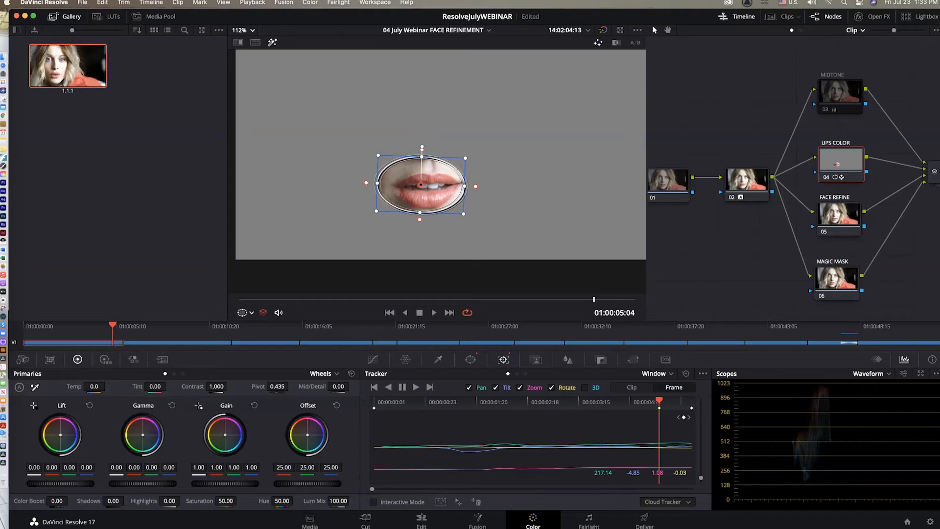
left_click_drag(421, 185, 426, 188)
left_click_drag(594, 299, 631, 299)
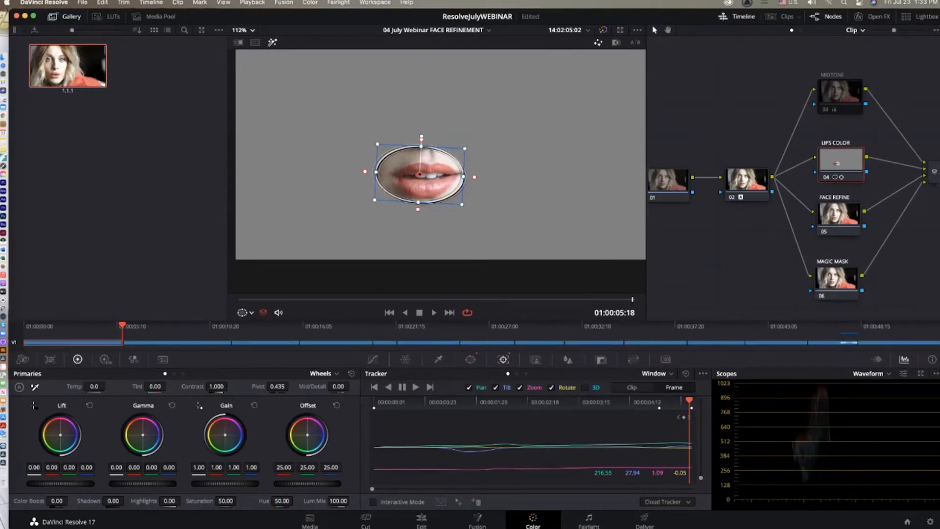
left_click_drag(420, 174, 422, 178)
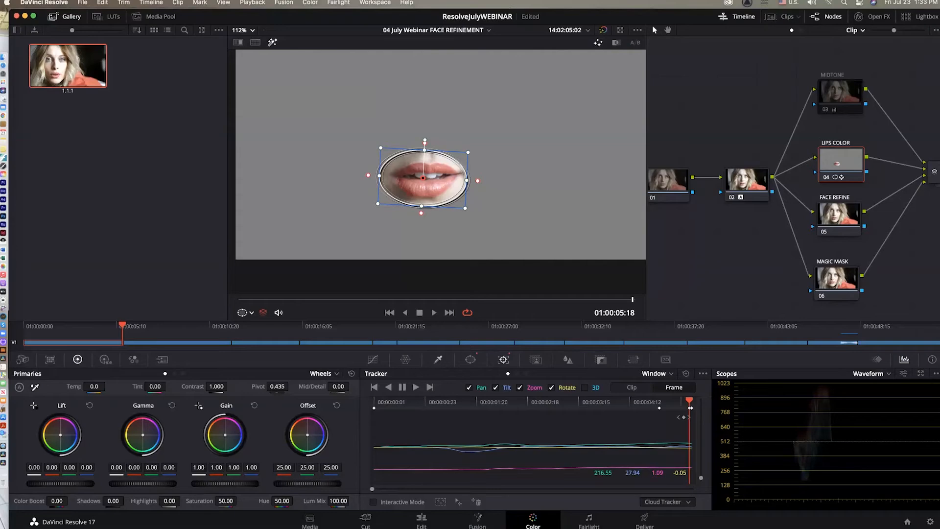
Raise the lips' red saturation to 1.65 on the LIPS COLOR node with the Hue Vs Sat curve
left_click(438, 359)
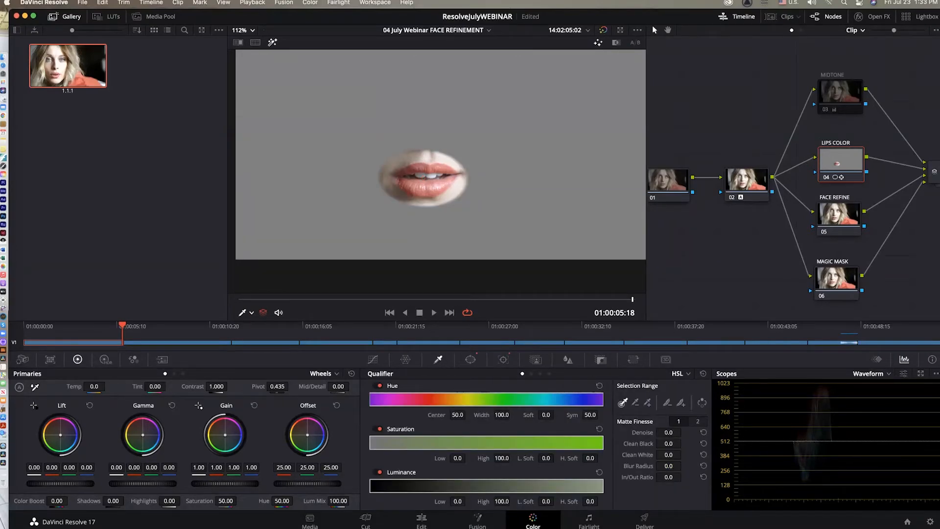
left_click(372, 359)
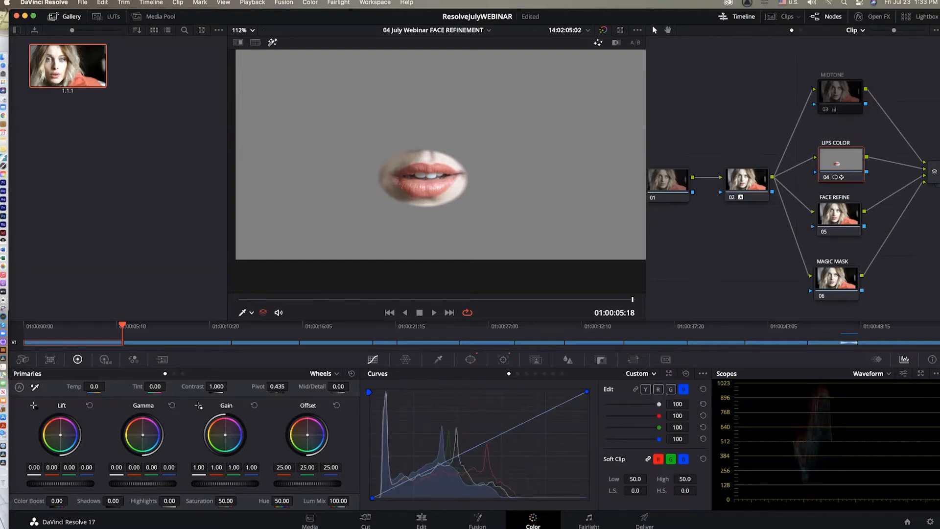
left_click(640, 374)
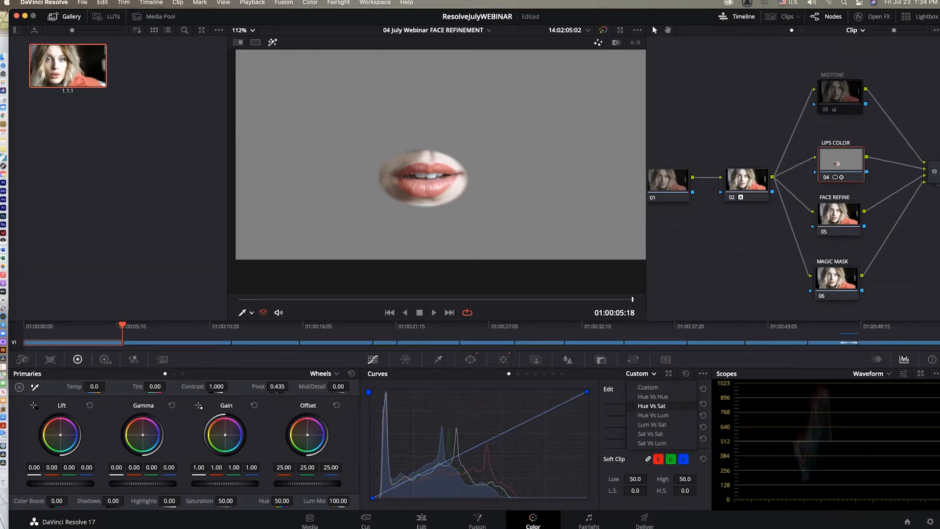
left_click(652, 405)
scroll(435, 171, "up", 3)
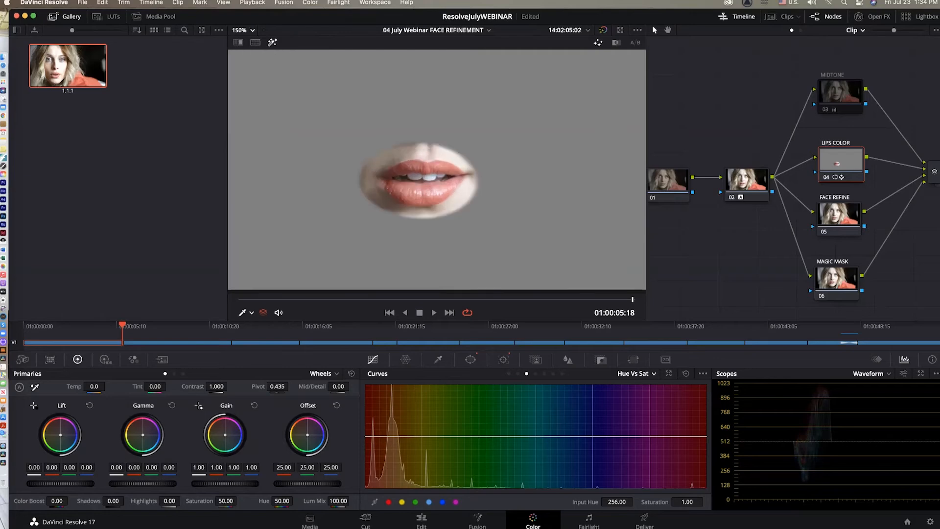
scroll(435, 170, "up", 6)
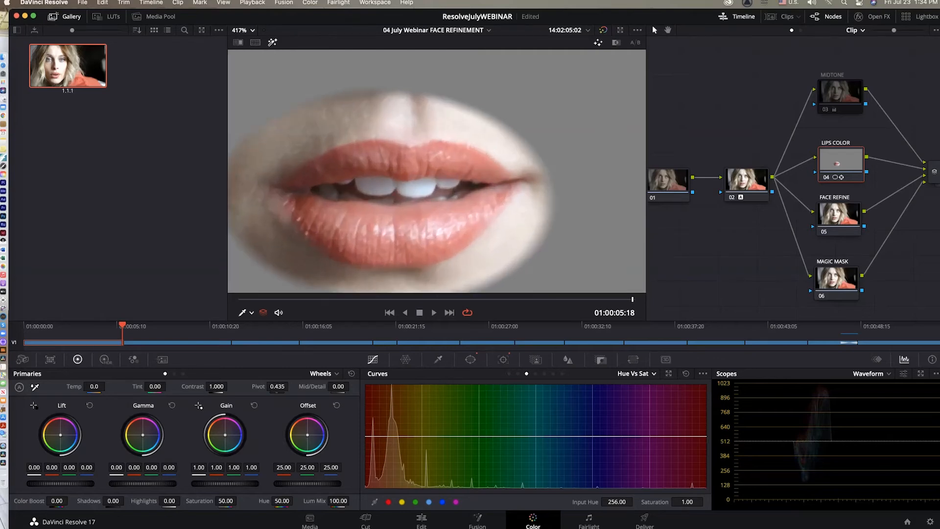
left_click(389, 501)
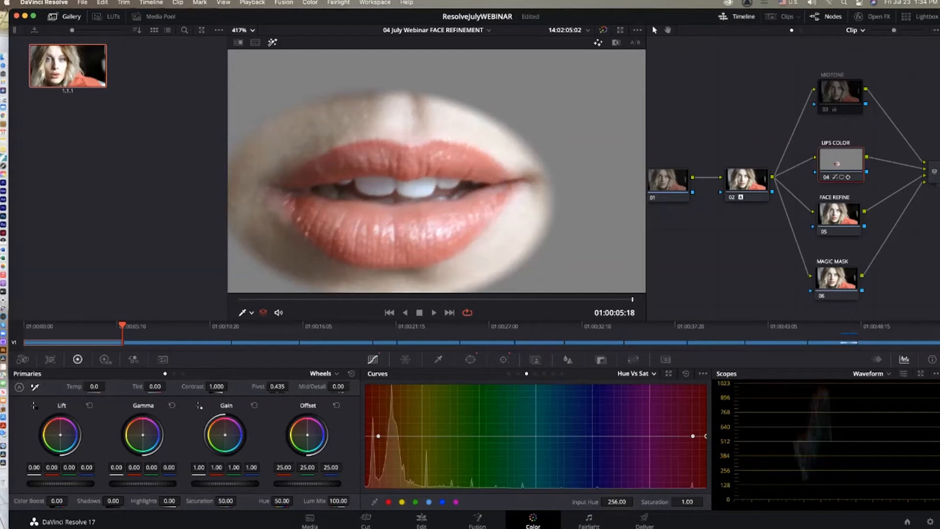
left_click_drag(705, 436, 706, 402)
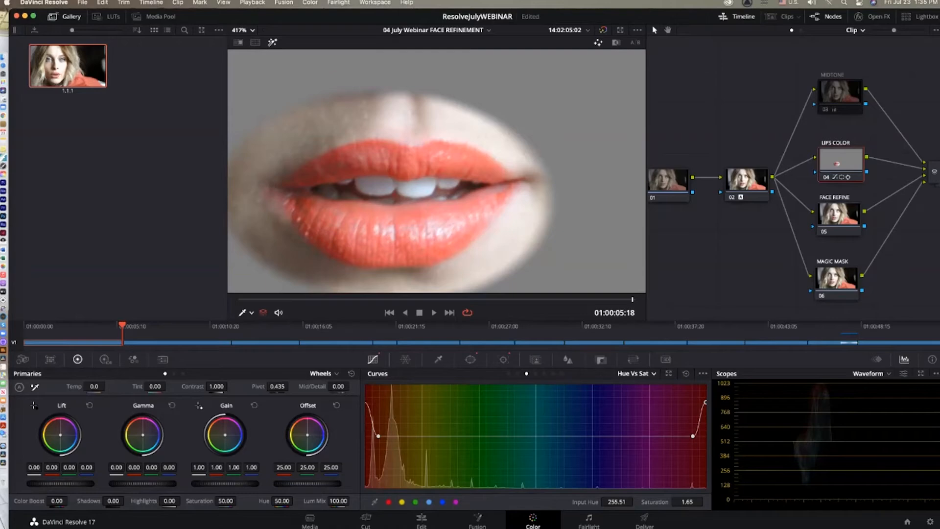
Turn off Highlight view and compare the lips with the LIPS COLOR node disabled and enabled
key("super+d")
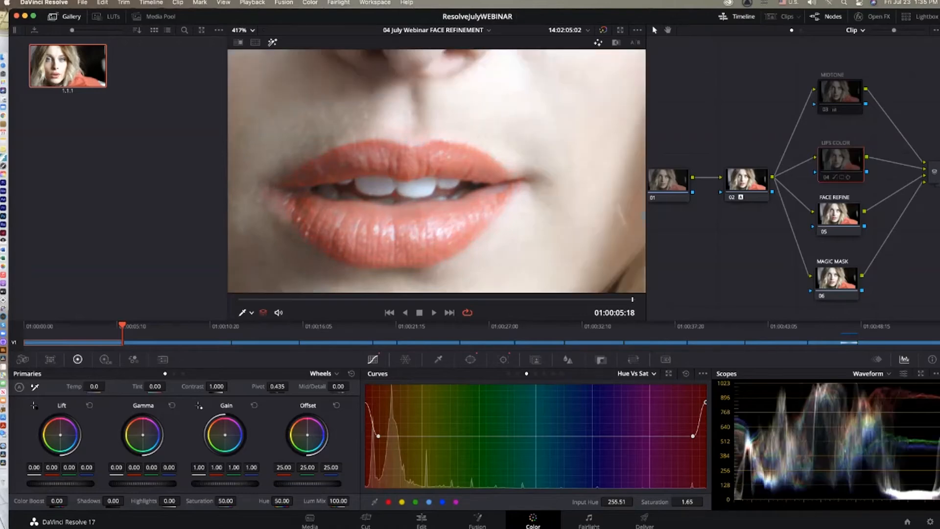
key("super+d")
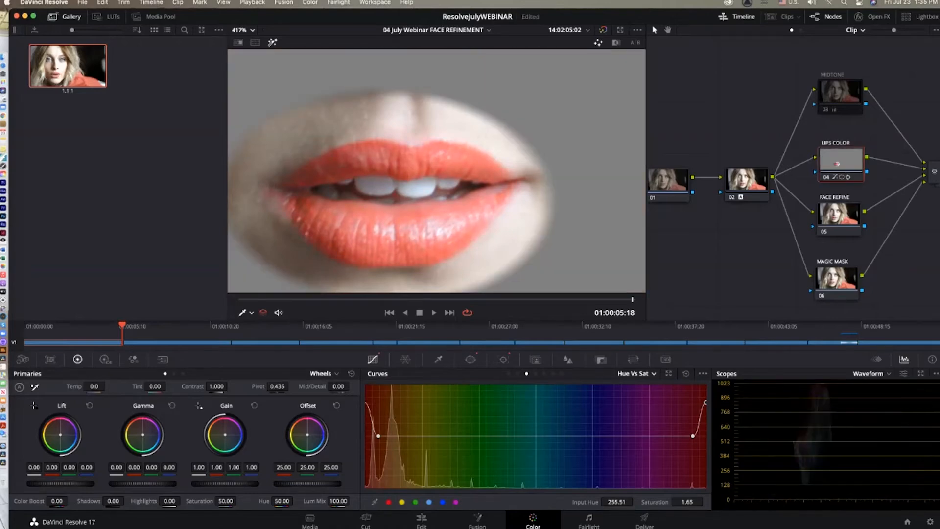
key("shift+h")
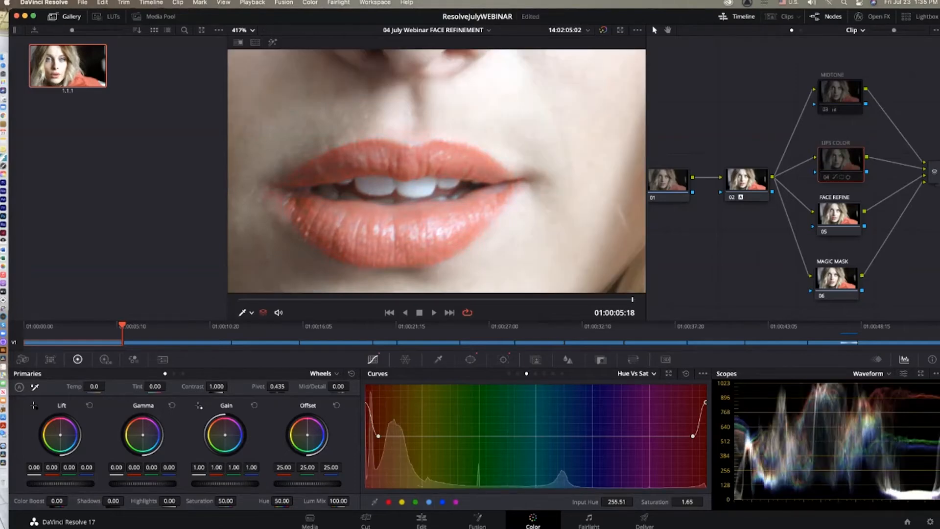
key("super+d")
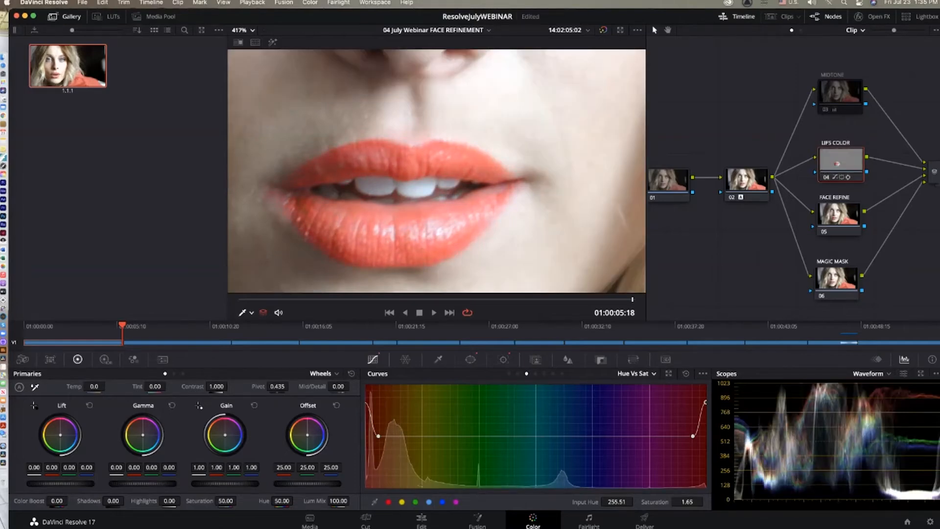
Switch the scopes to Vectorscope and compare the trace with the LIPS COLOR node disabled and enabled
left_click(871, 373)
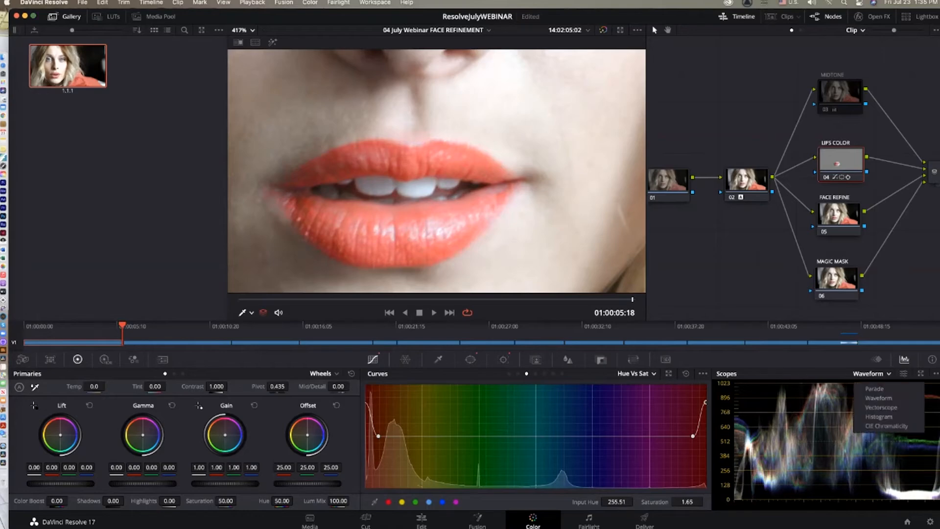
left_click(881, 407)
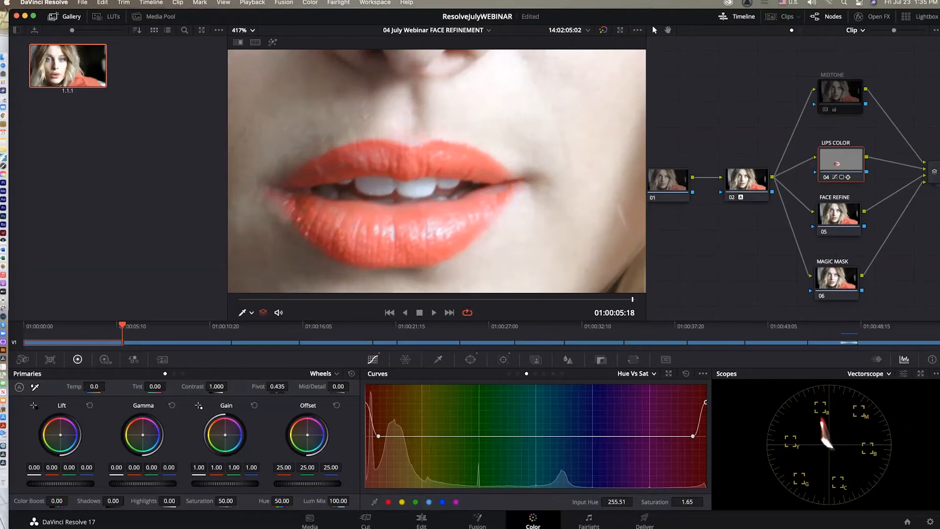
key("super+d")
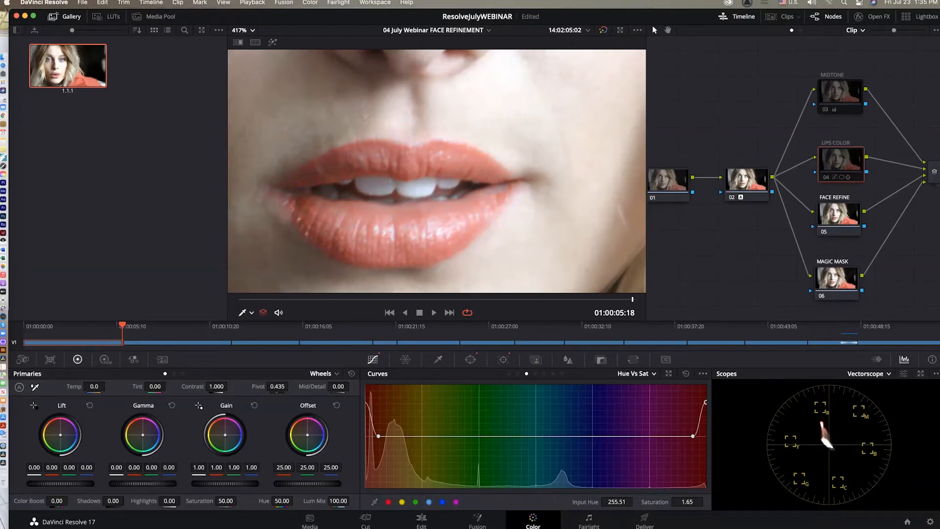
key("super+d")
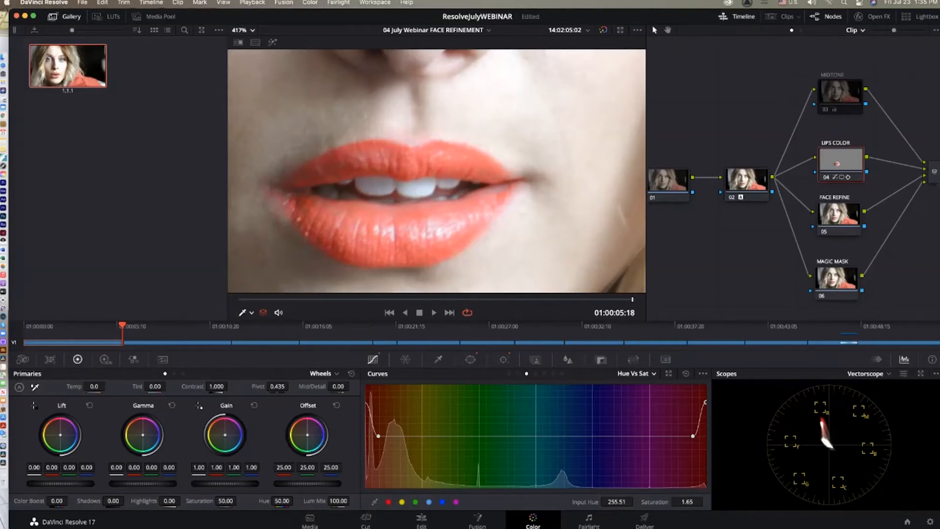
Fit the whole image in the viewer and play the clip full screen to review the lip color
left_click(252, 30)
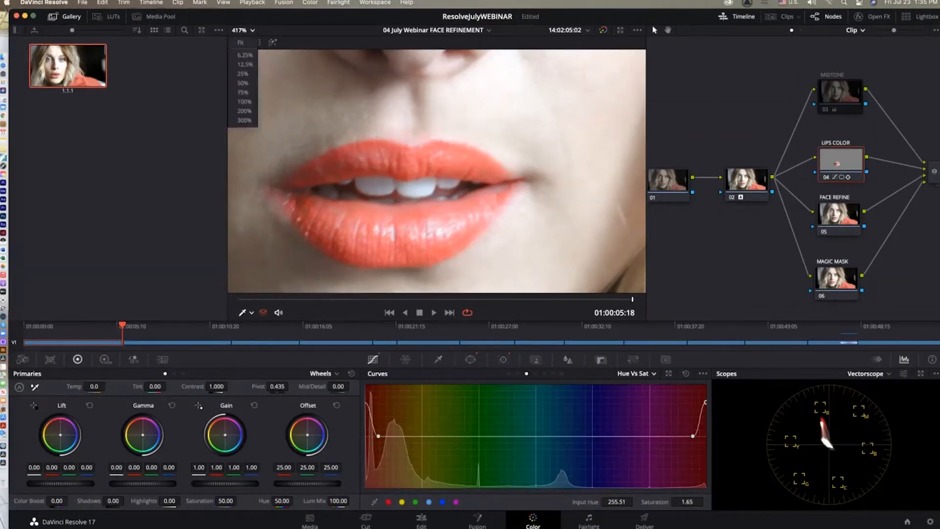
left_click(242, 42)
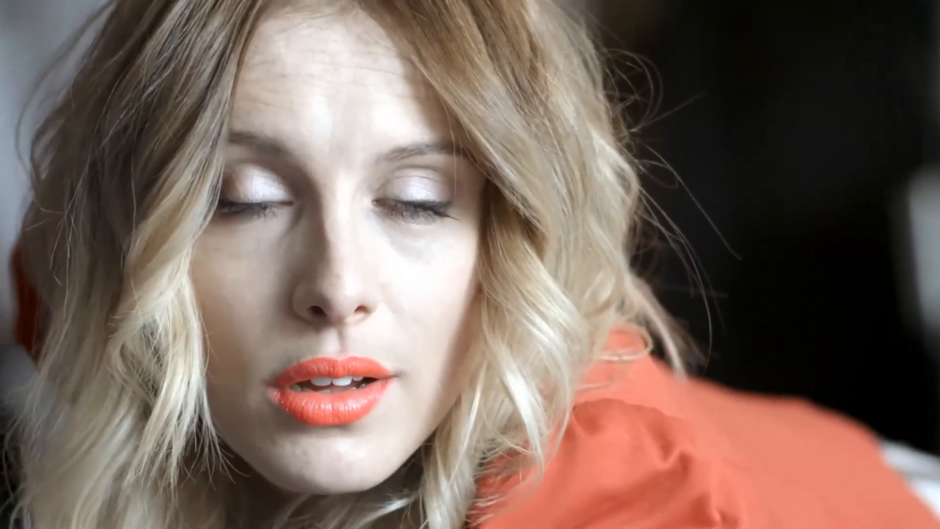
key("space")
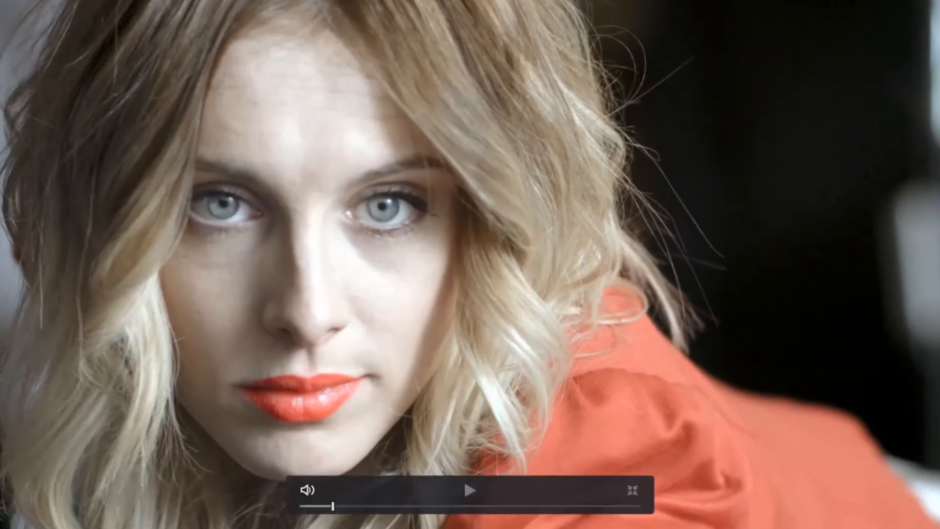
key("Escape")
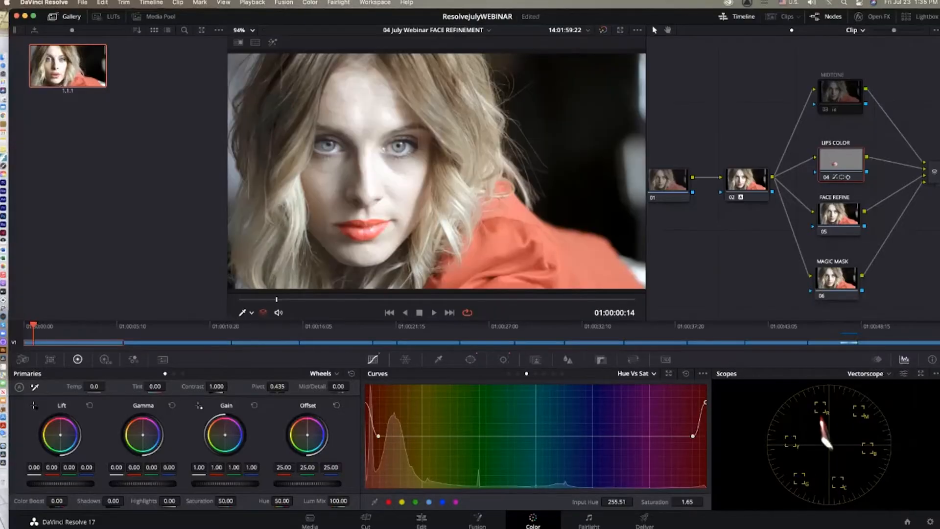
Search the Open FX library for "face" and apply the Face Refinement effect to the FACE REFINE node
left_click(839, 214)
left_click(878, 17)
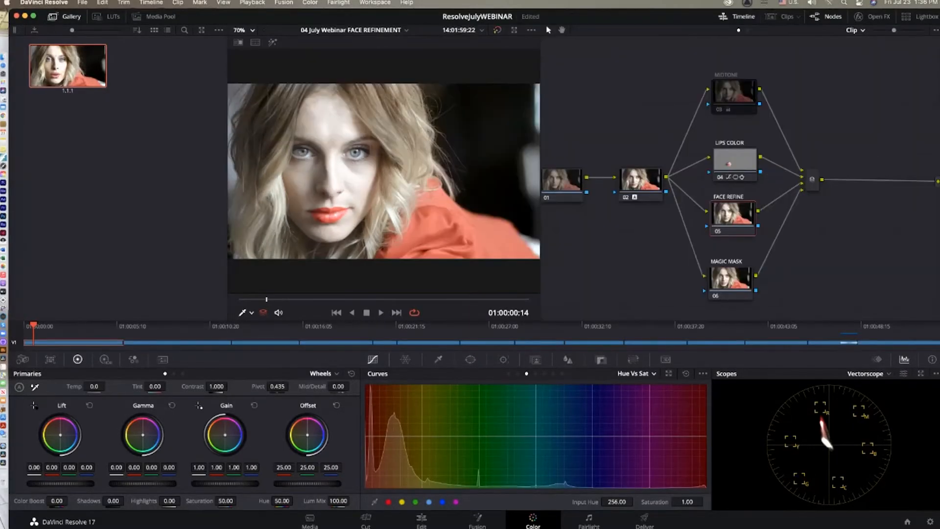
left_click(874, 16)
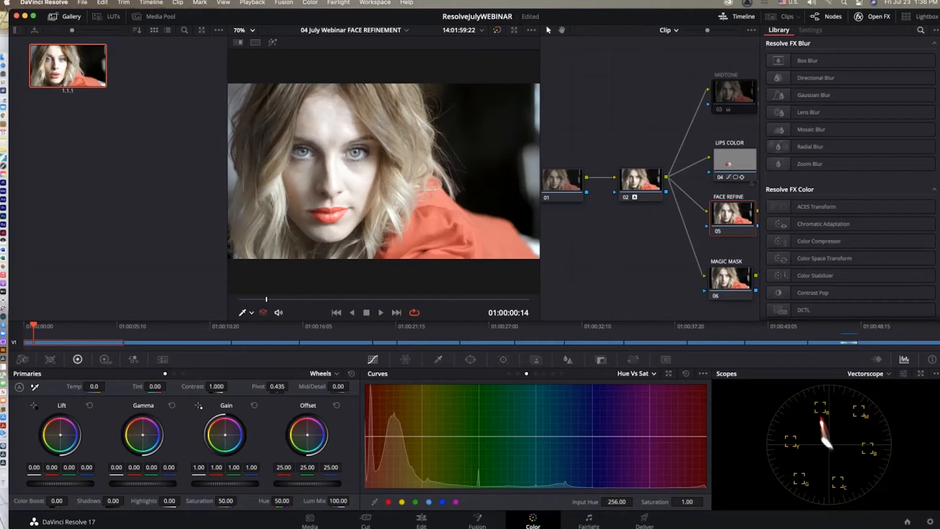
left_click(920, 30)
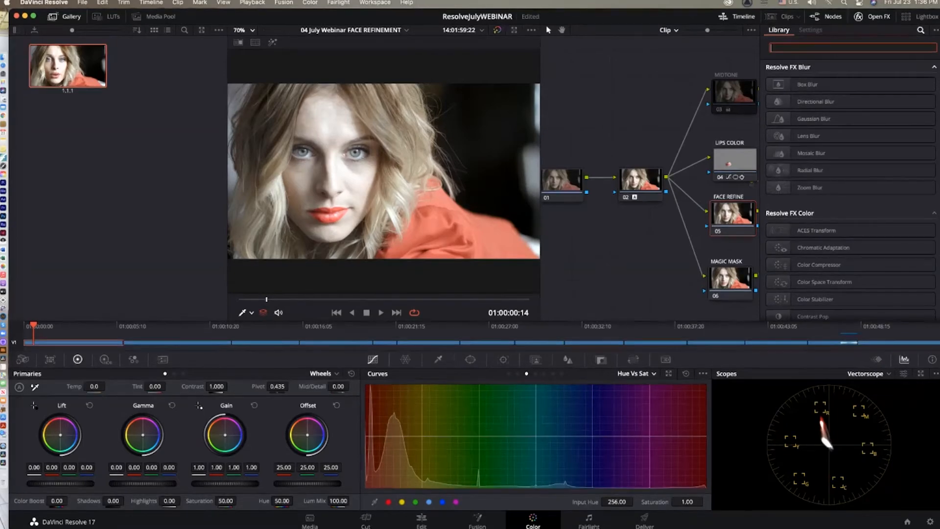
type("face")
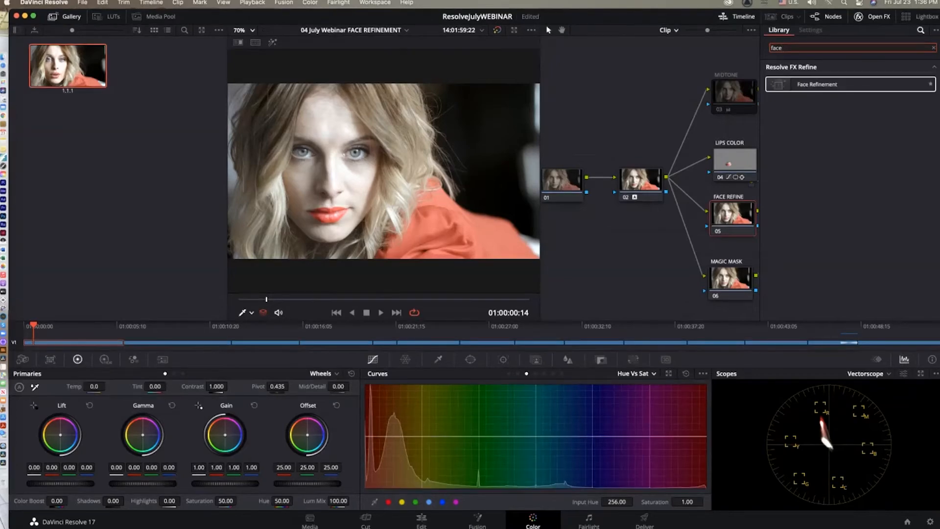
left_click_drag(812, 84, 728, 215)
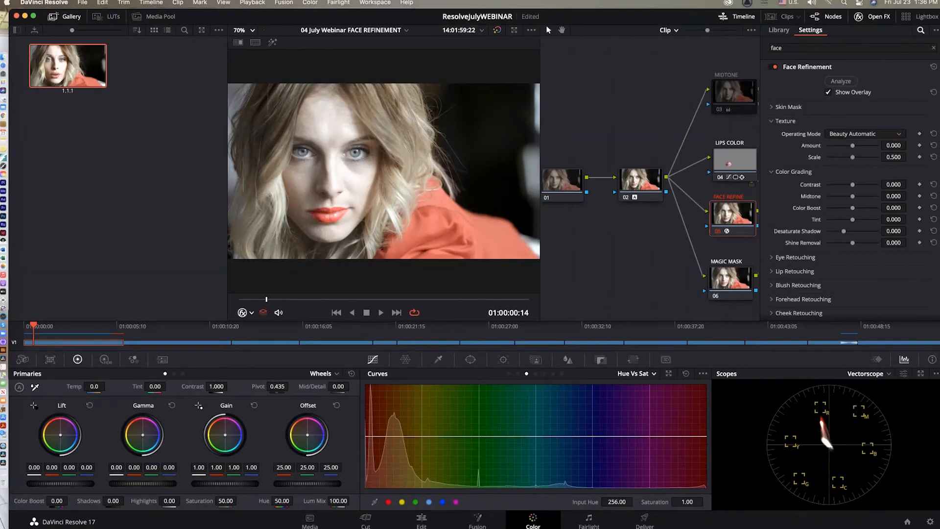
Analyze the face from the clip's first frame and hide the Face Refinement overlay
key("Home")
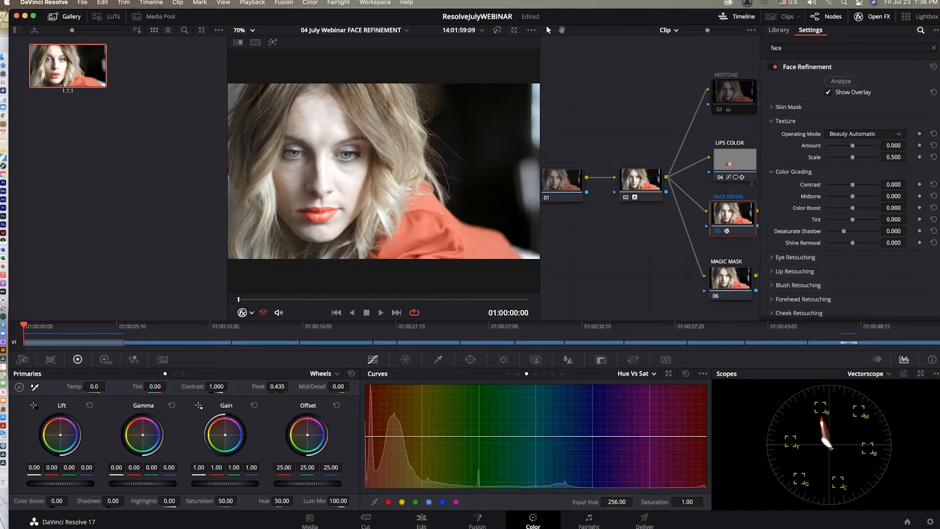
left_click(841, 81)
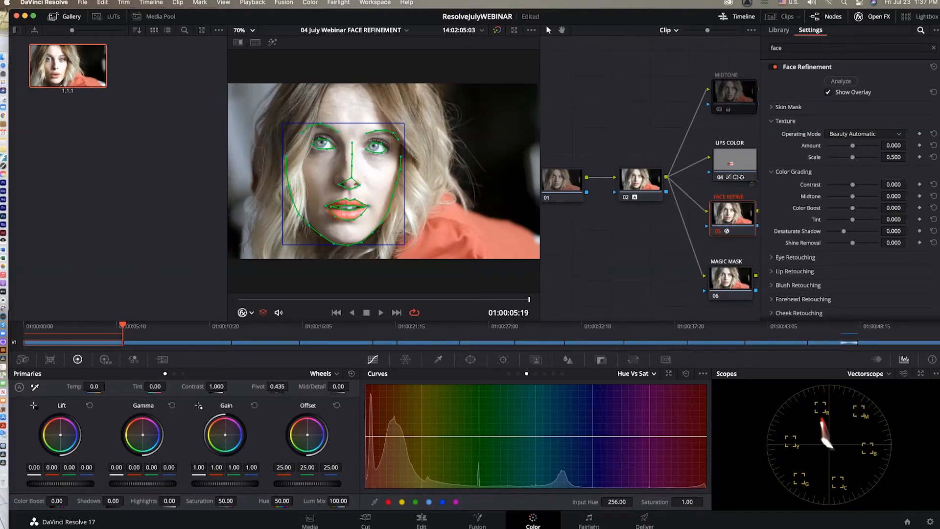
left_click(828, 92)
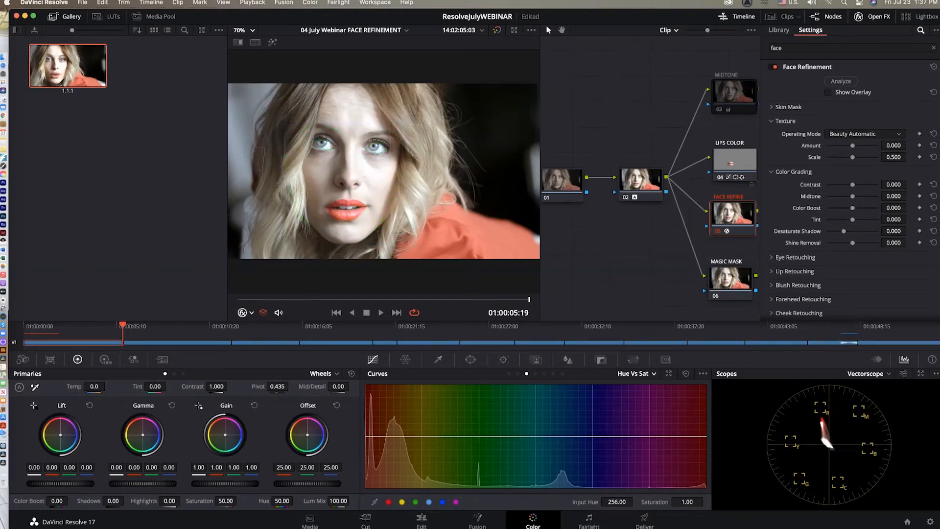
Set Eyebag Removal and Brightening to 1.000 under Eye Retouching, and review the eyes in full-screen playback
left_click(771, 258)
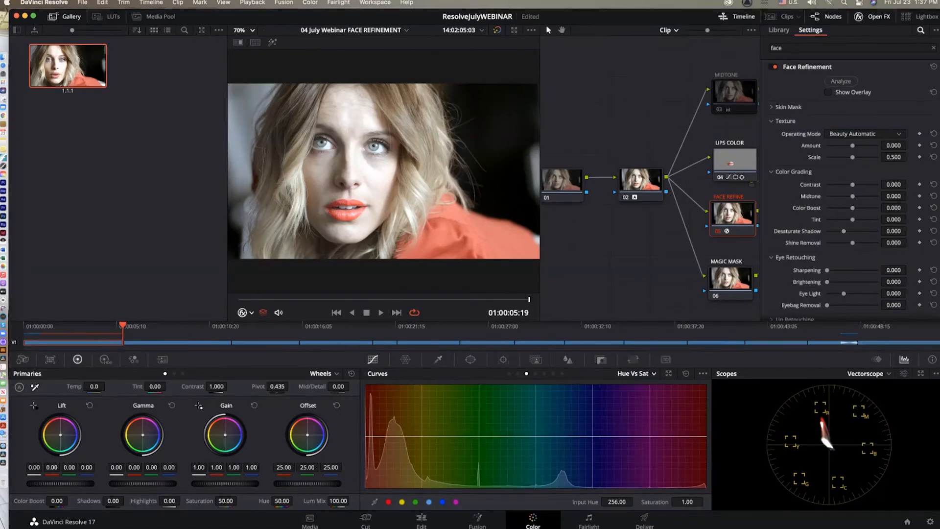
left_click_drag(826, 305, 877, 305)
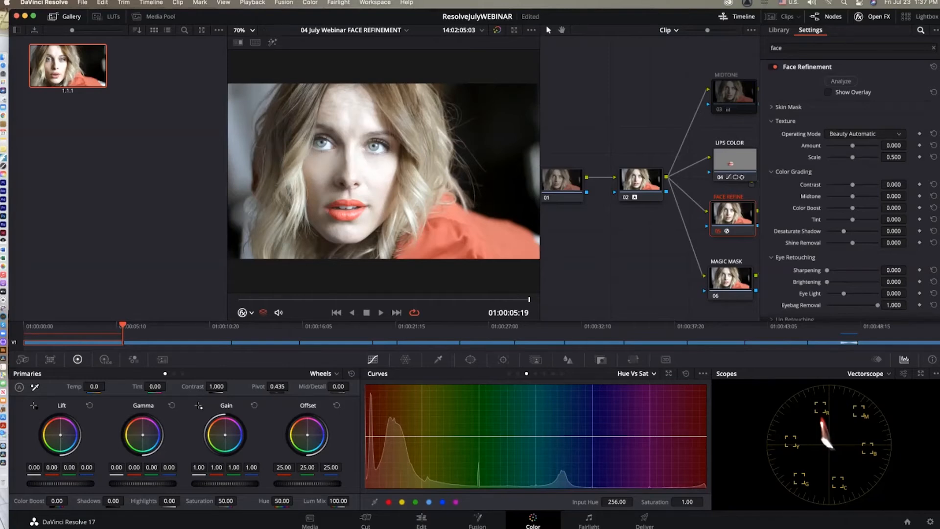
left_click_drag(827, 281, 878, 281)
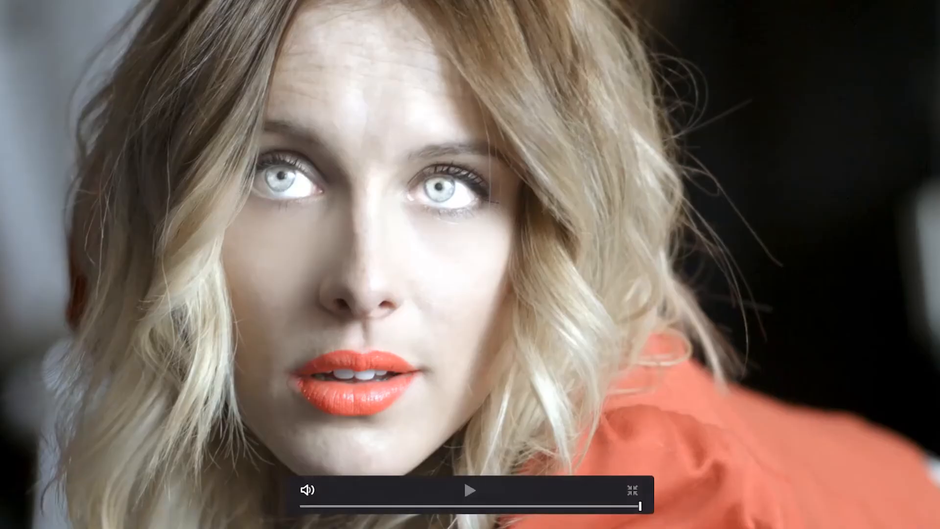
key("space")
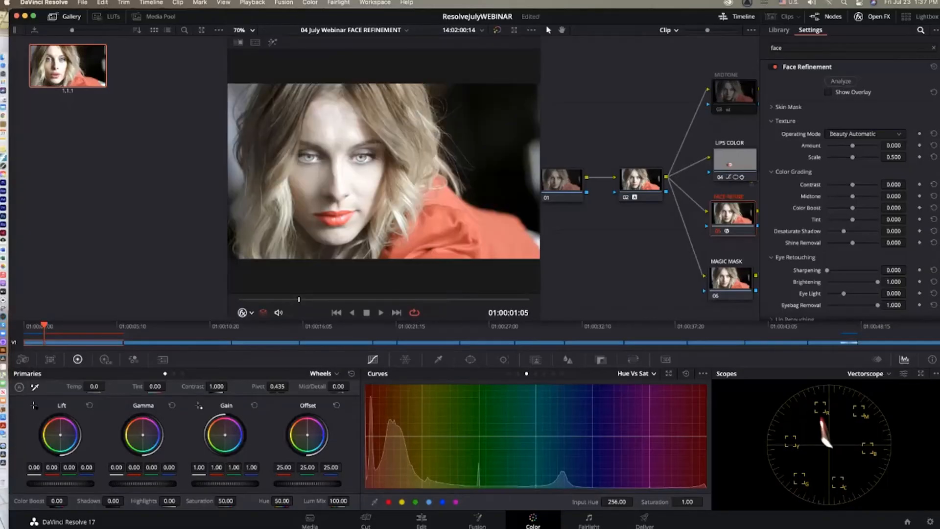
key("super+s")
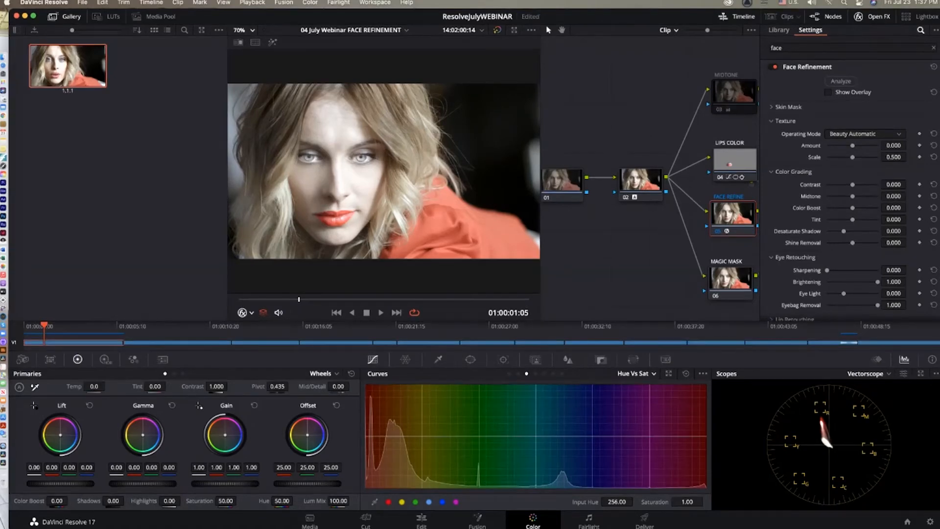
Hide the effects library, select the MAGIC MASK node, and disable the MIDTONE node
left_click(873, 16)
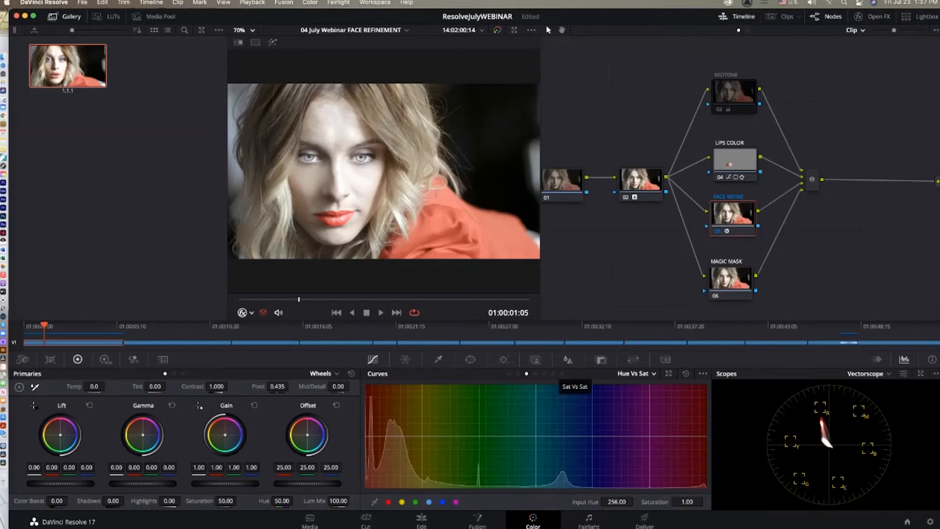
left_click(730, 279)
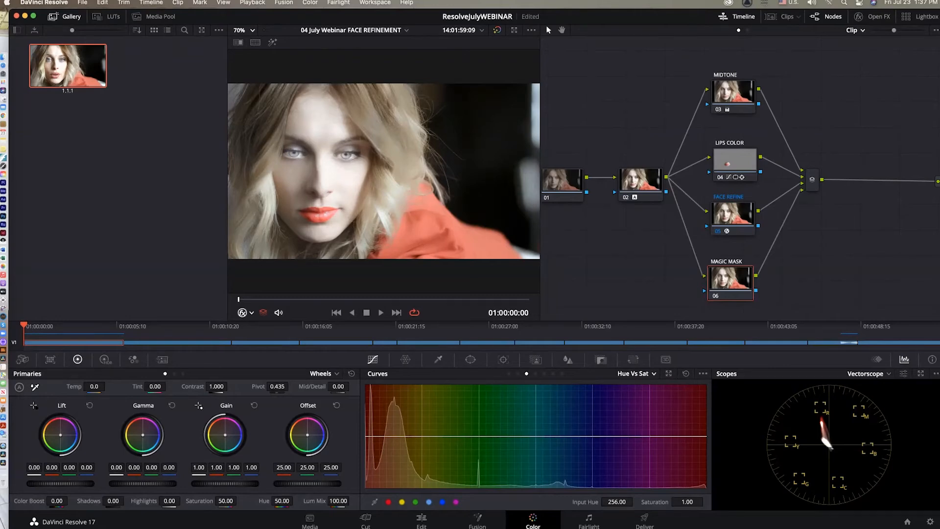
left_click(718, 109)
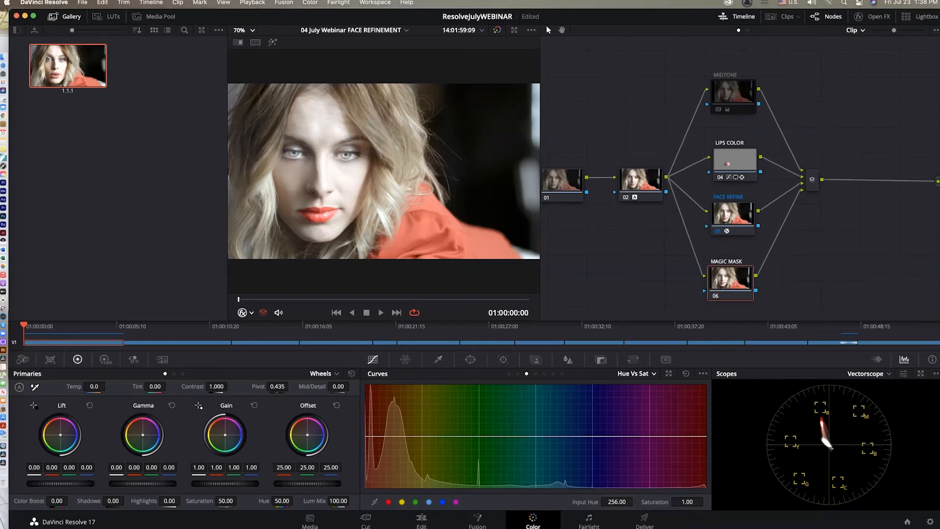
Create a Magic Mask in Features mode set to Hair with a stroke over the crown of the head, and track it through the clip
left_click(471, 360)
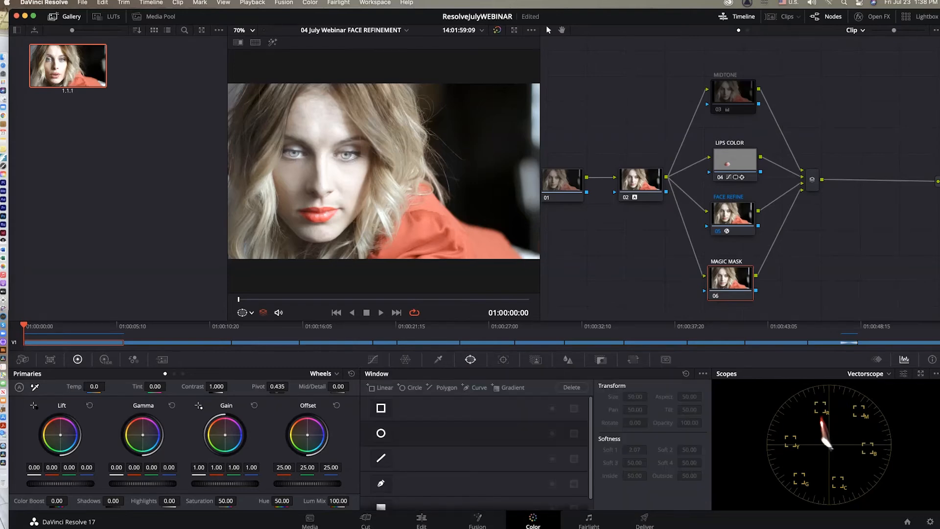
left_click(380, 483)
left_click(418, 116)
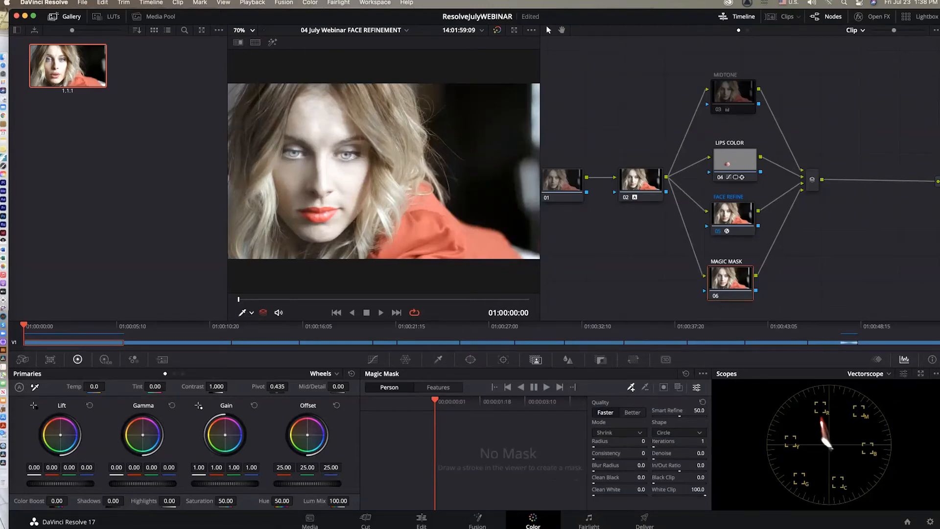
left_click(438, 387)
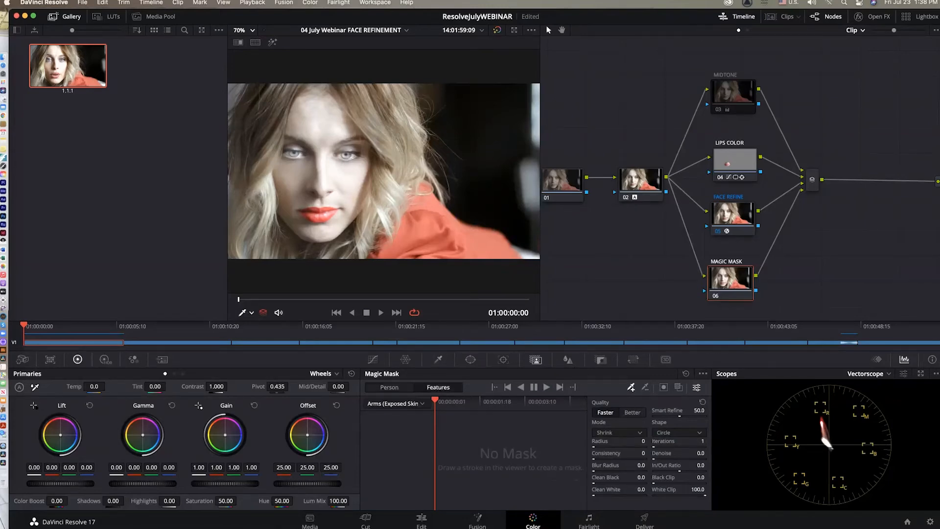
left_click(394, 403)
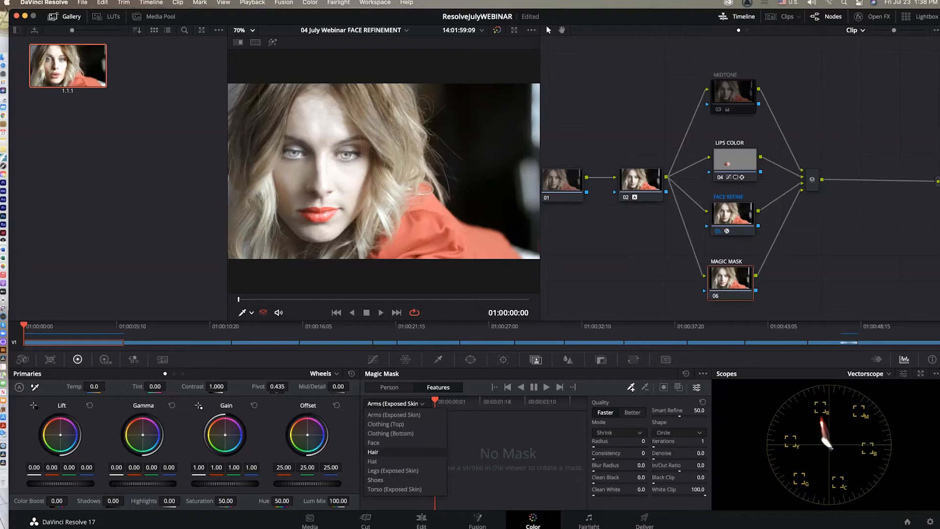
left_click(382, 451)
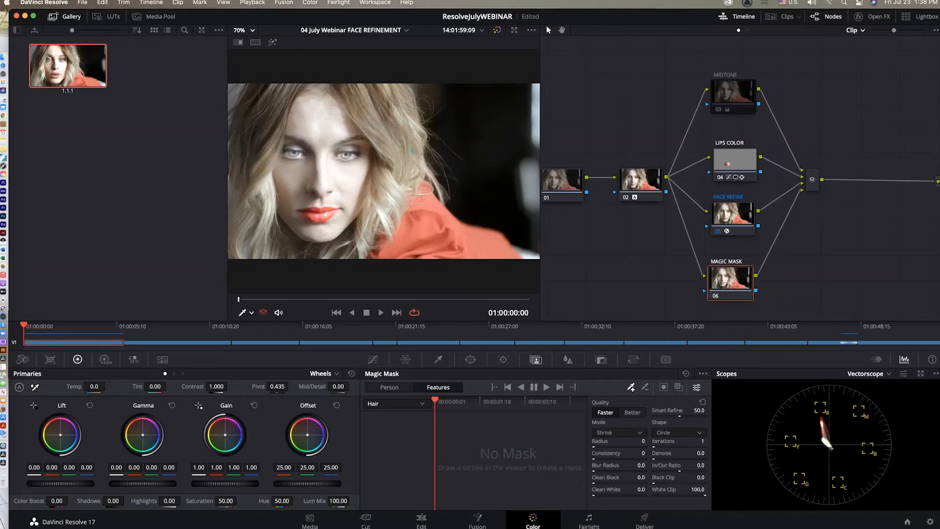
mouse_move(357, 93)
left_mouse_down()
mouse_move(297, 87)
mouse_move(257, 122)
left_mouse_up()
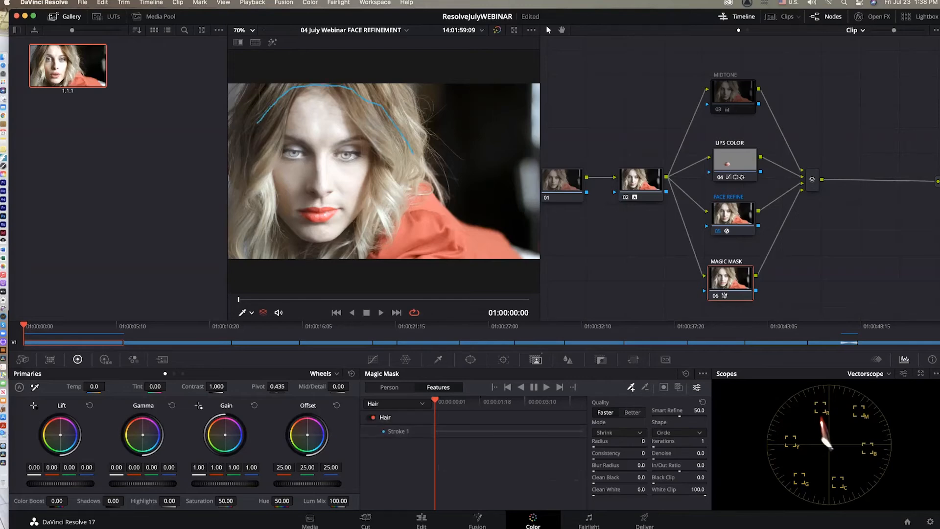
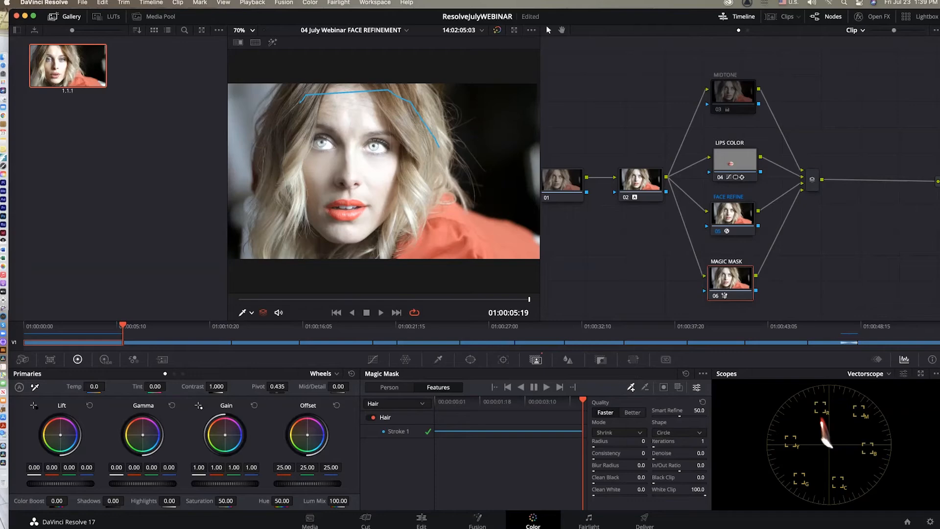
left_click(678, 387)
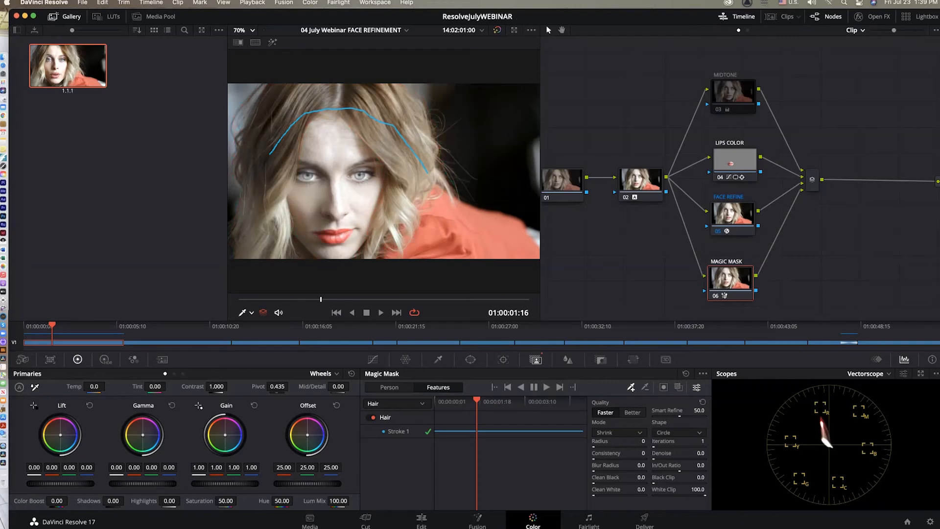
Boost the masked hair's red by moving the white point of the Custom curve's red channel inward along the upper edge
left_click(372, 359)
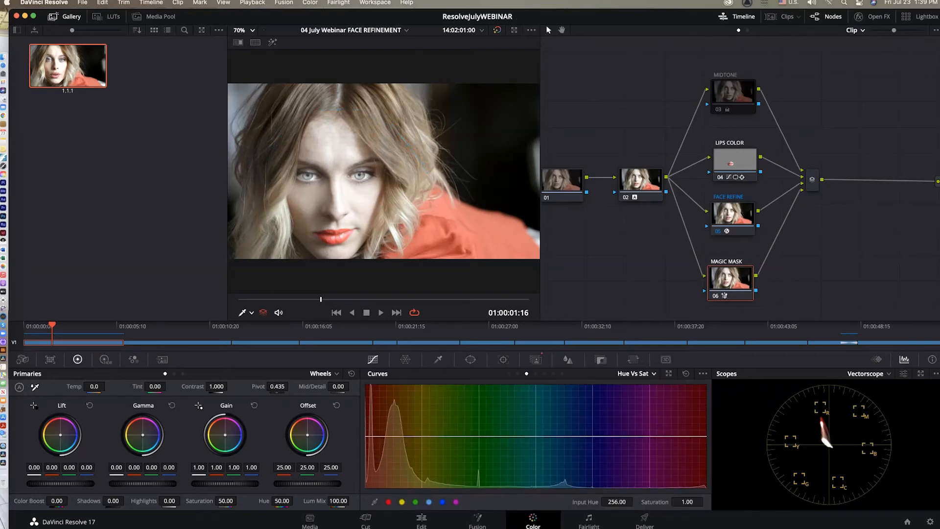
left_click(636, 374)
left_click(640, 387)
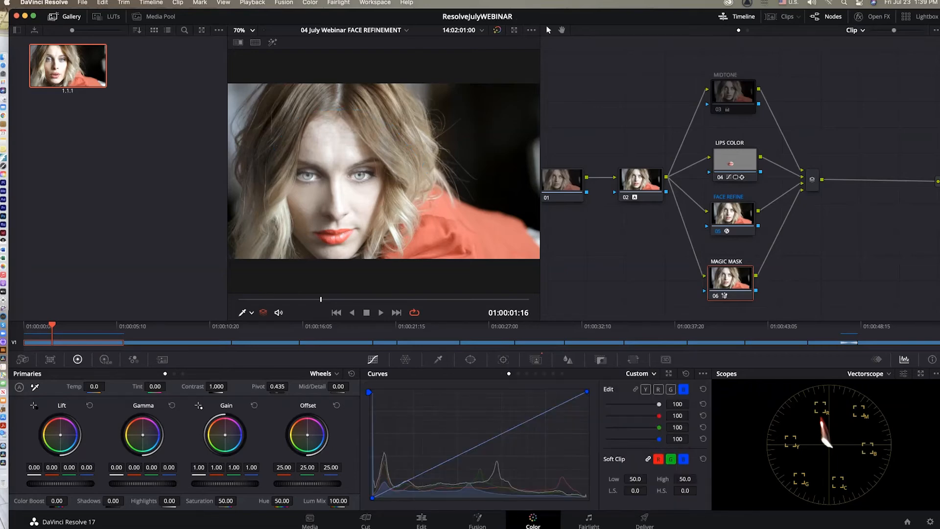
left_click(658, 389)
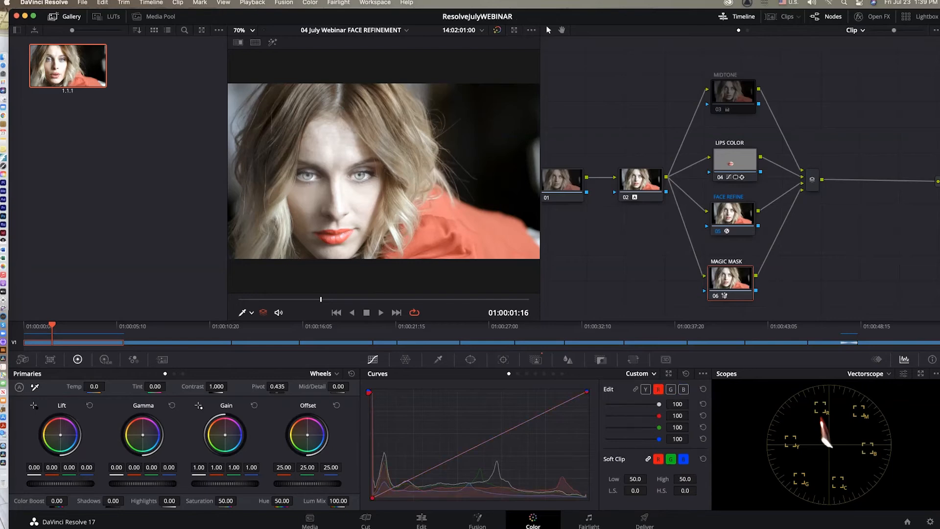
left_click_drag(586, 391, 526, 392)
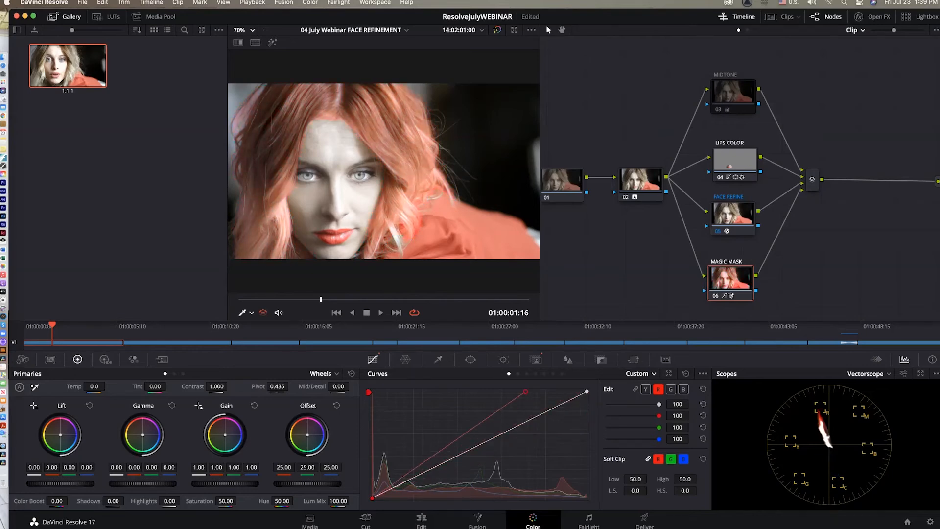
Lower the Custom curve's blue white point to zero and ease the red white point slightly back outward to color the hair orange-yellow
left_click(683, 390)
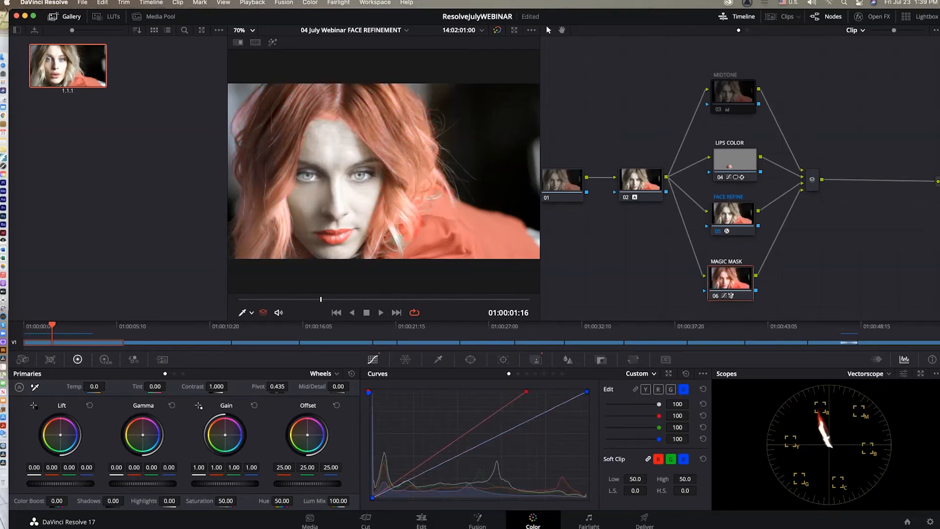
left_click_drag(587, 391, 586, 498)
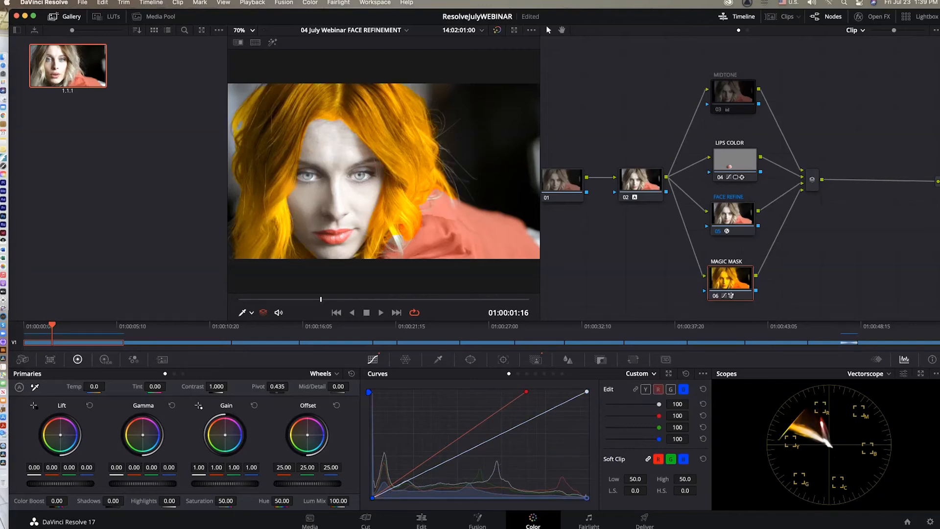
left_click(658, 389)
left_click(671, 389)
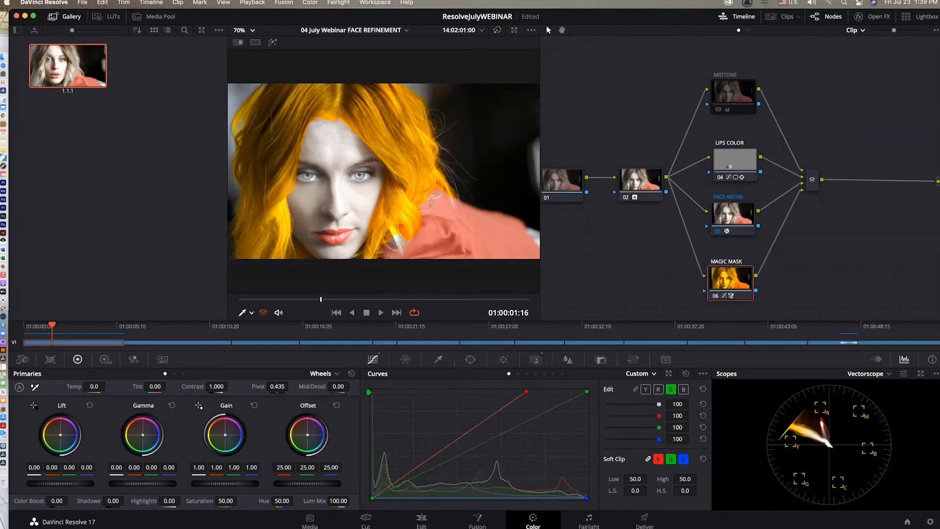
left_click_drag(527, 392, 541, 391)
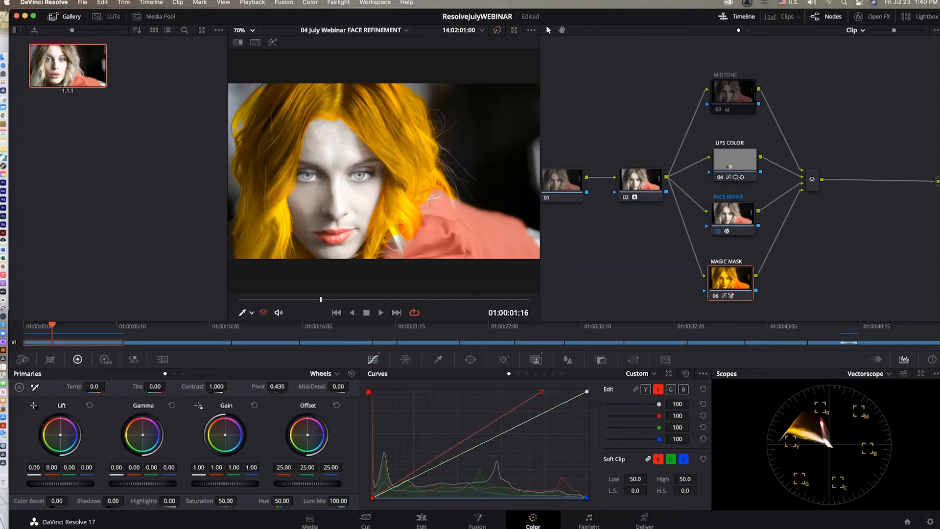
Play the clip full screen from its first frame to review the tracked hair recolor, and return to a frame near the start
left_click(536, 360)
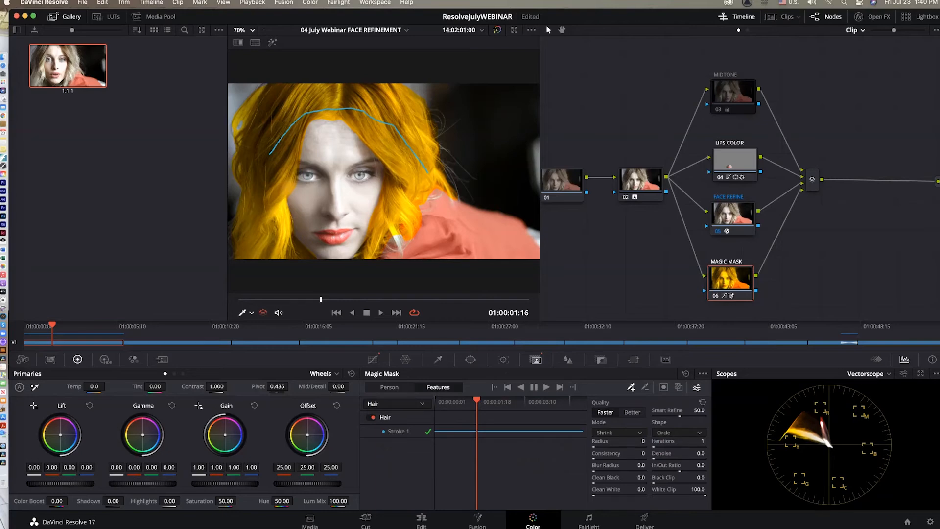
left_click_drag(301, 299, 238, 299)
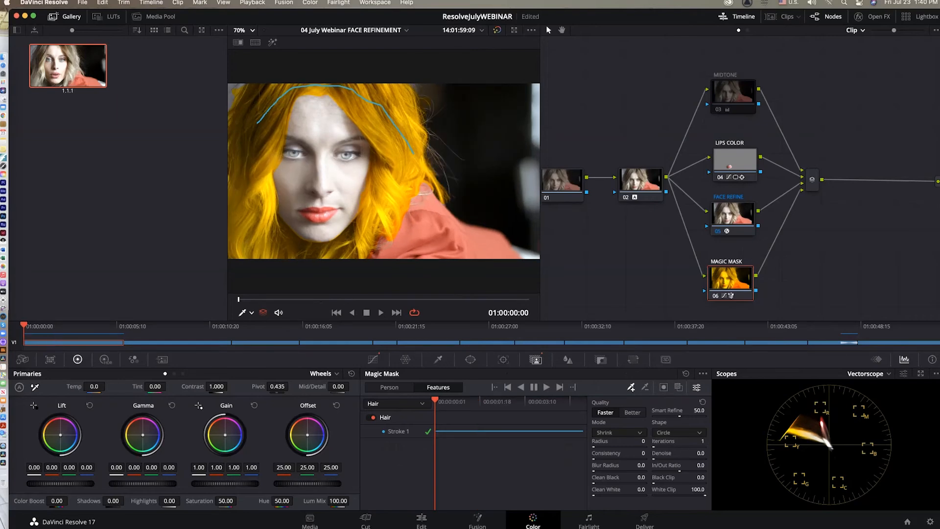
key("super+f")
key("space")
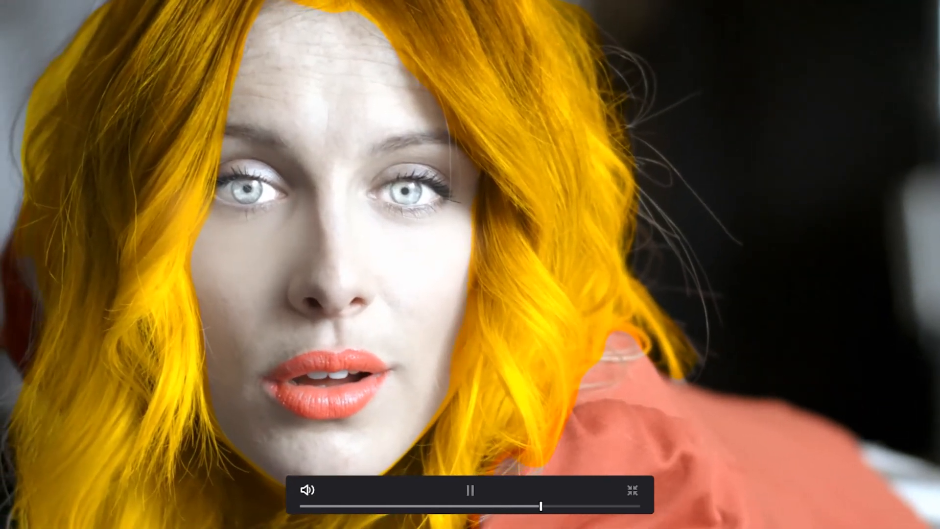
key("Escape")
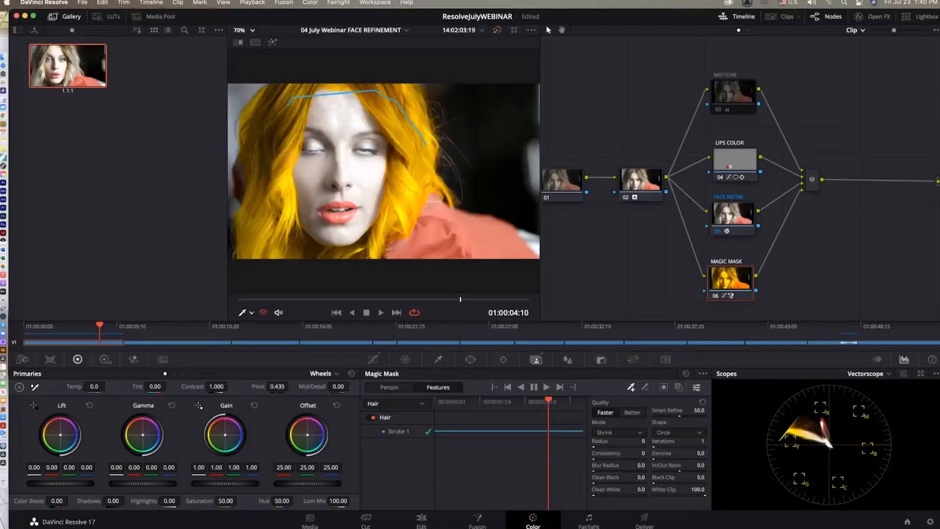
left_click_drag(548, 400, 456, 400)
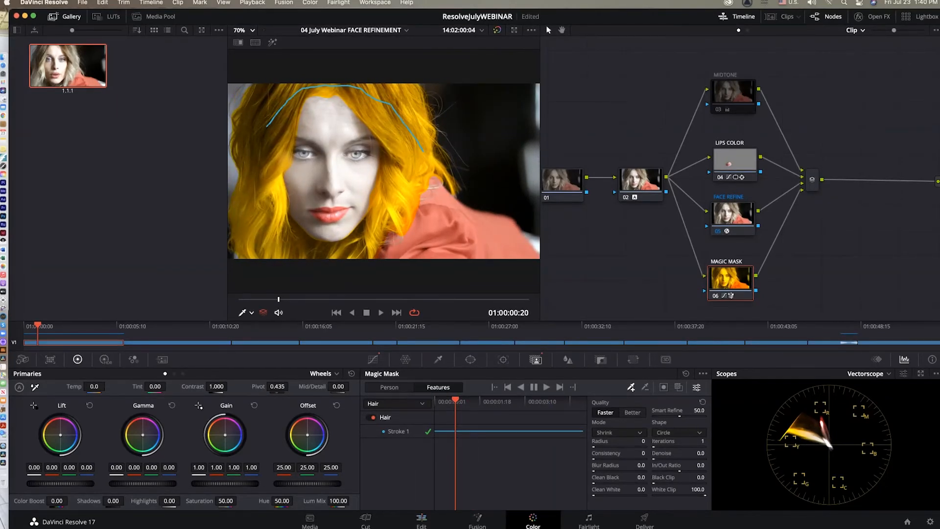
Switch to the 05 July Webinar MaGIC MASK timeline on the Edit page and open the horse shot at 01:00:30:11 for color grading
left_click(421, 521)
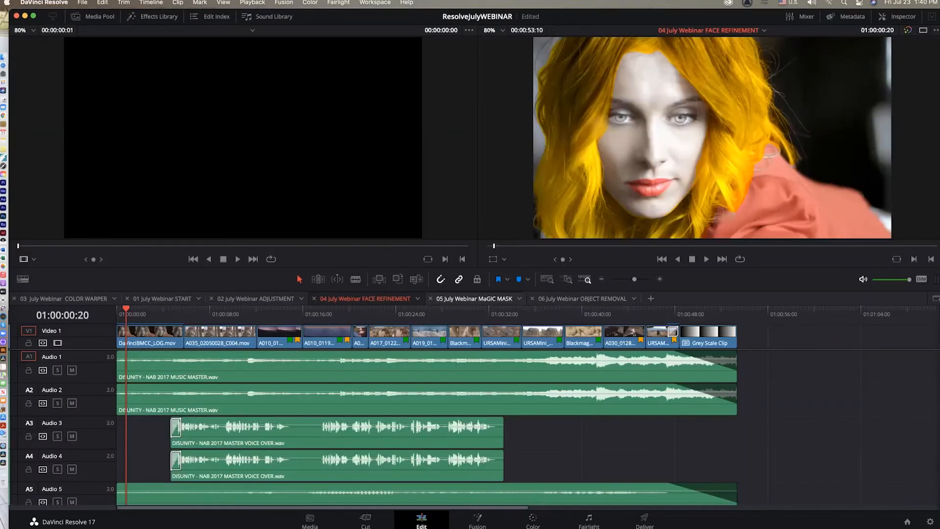
left_click(474, 298)
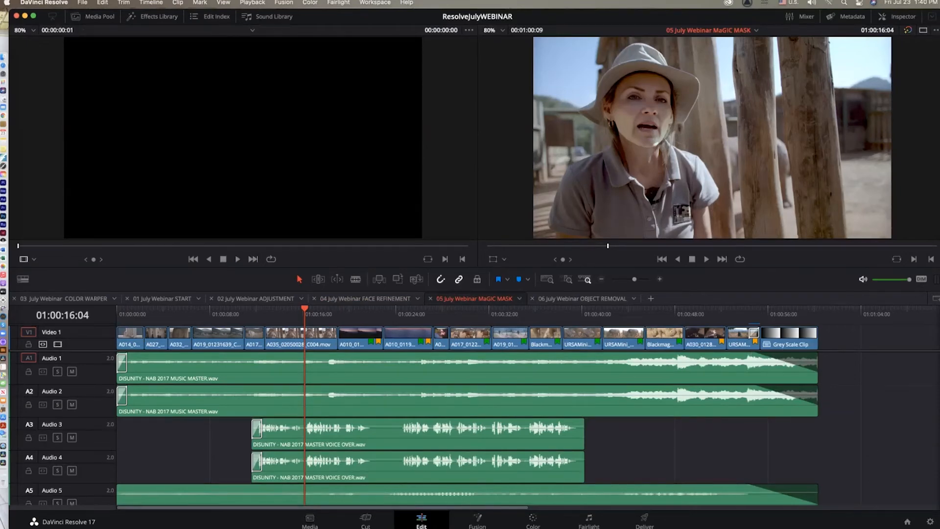
left_click_drag(305, 309, 471, 309)
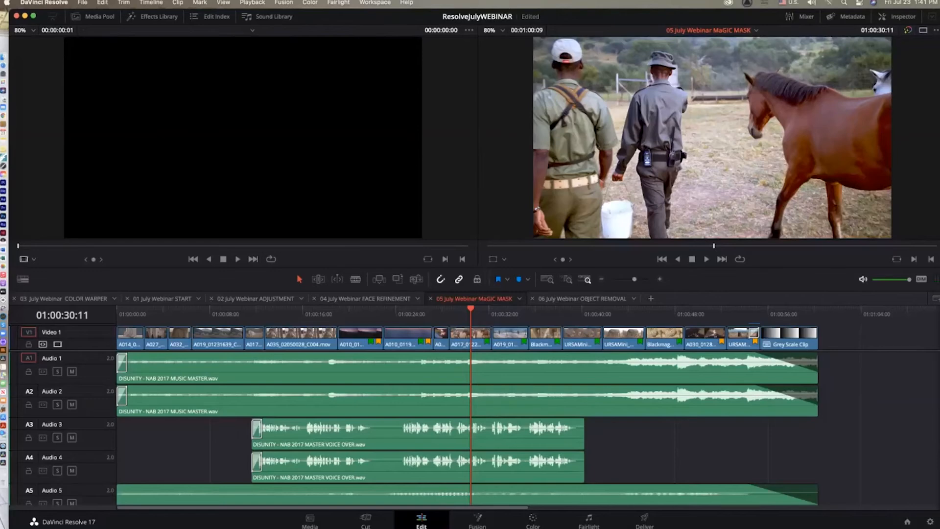
key("shift+6")
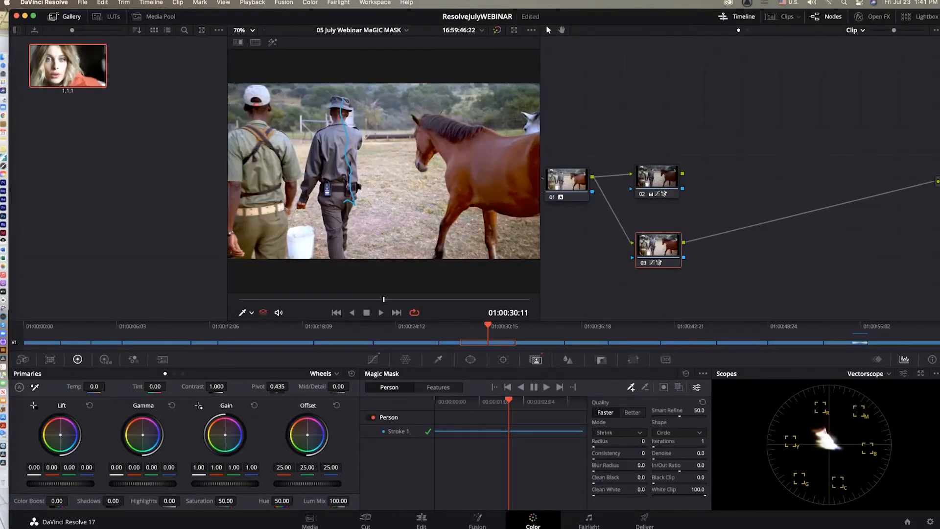
Disable node 02, disconnect nodes 02 and 03 from the node graph, and move them out of the way
left_click(641, 194)
left_click_drag(657, 247, 658, 237)
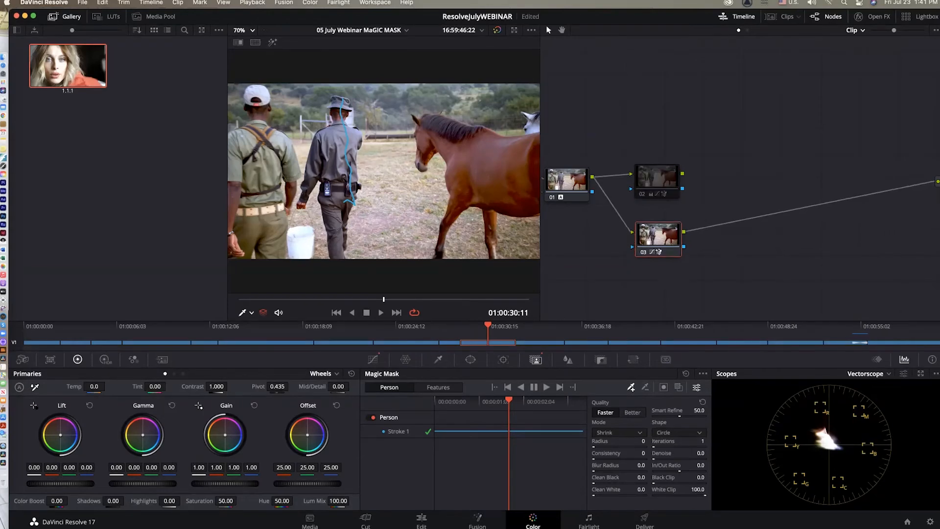
left_click_drag(657, 179, 666, 126)
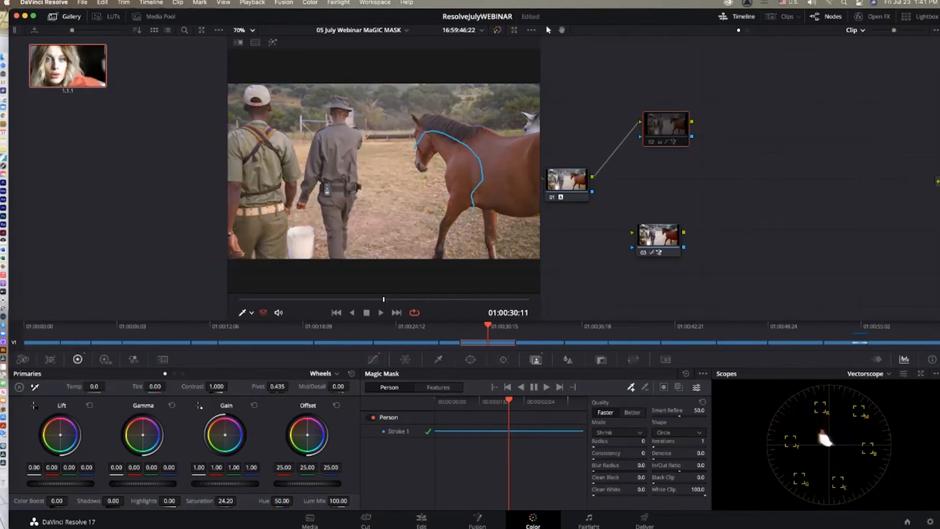
left_click_drag(658, 236, 742, 196)
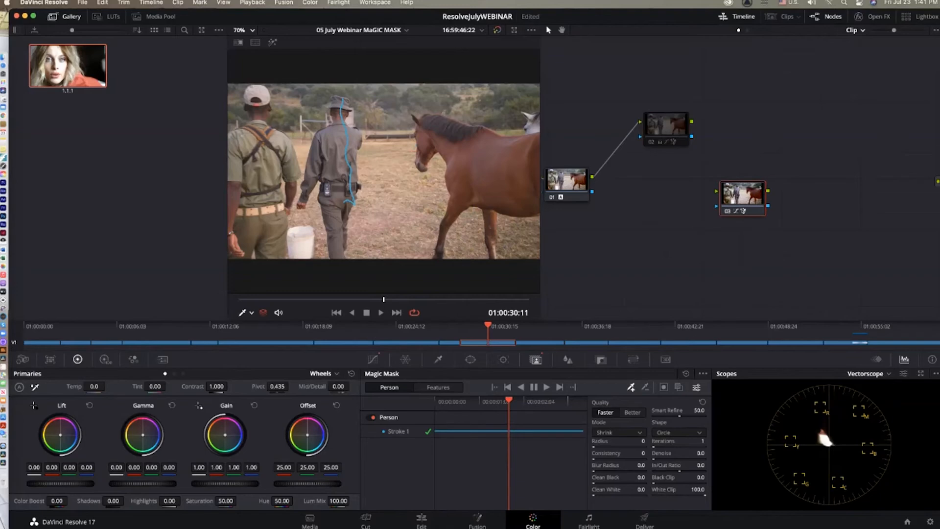
key("Delete")
Add a blank node and connect it between node 01 and the graph output, placing it below the two disconnected nodes
right_click(642, 241)
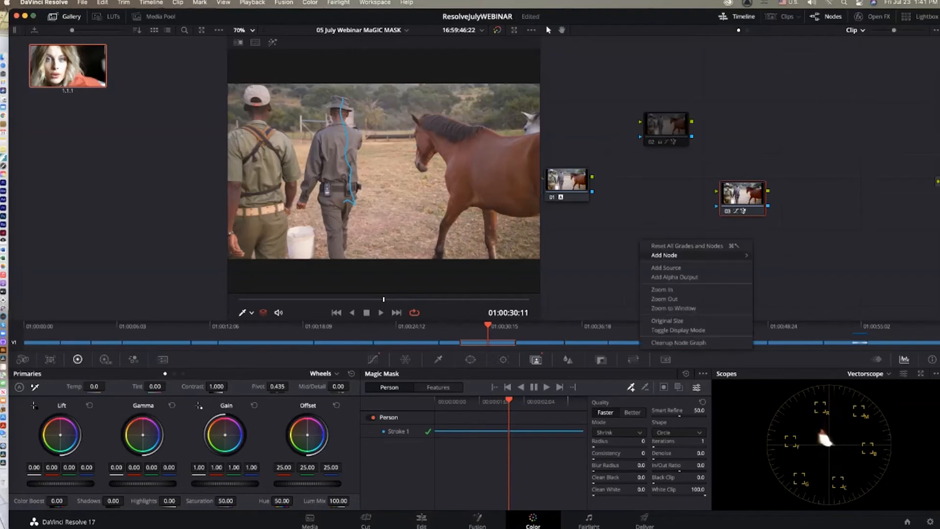
mouse_move(686, 255)
left_click(776, 257)
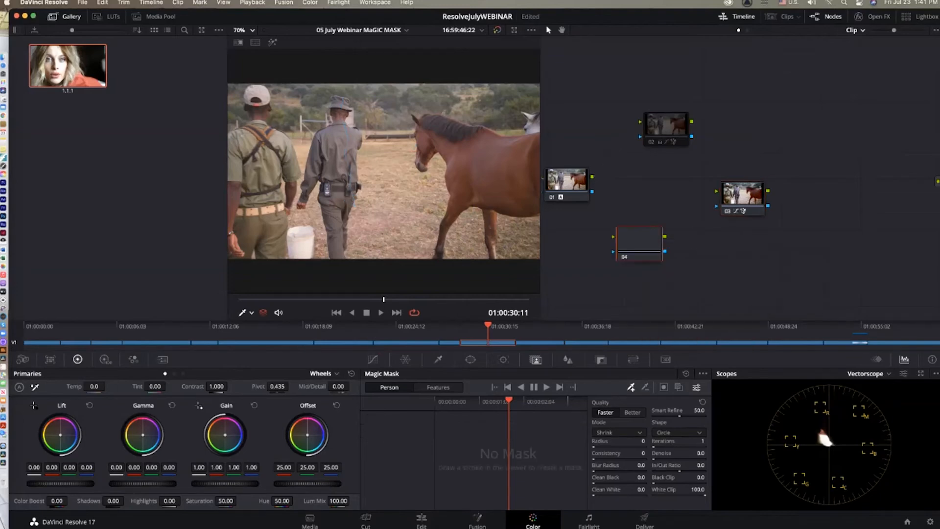
left_click_drag(592, 176, 937, 182)
left_click_drag(742, 194, 751, 126)
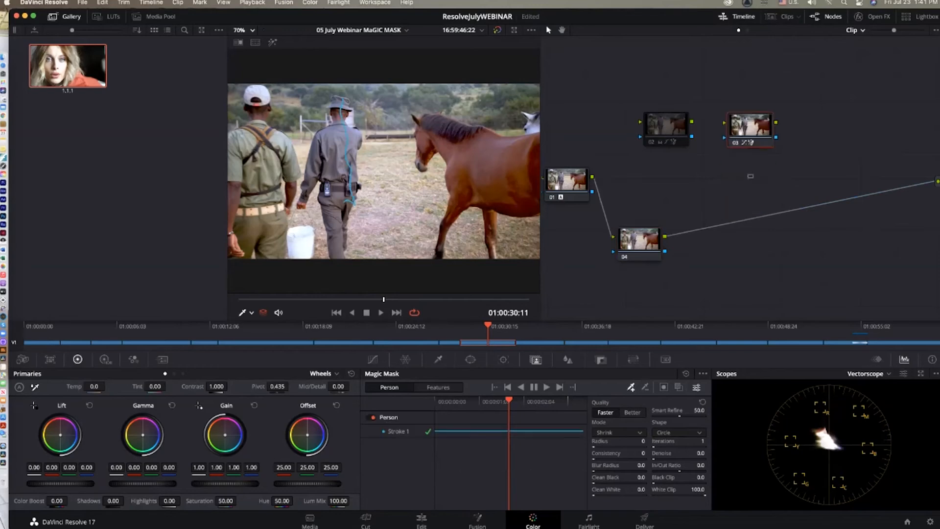
left_click_drag(639, 239, 680, 190)
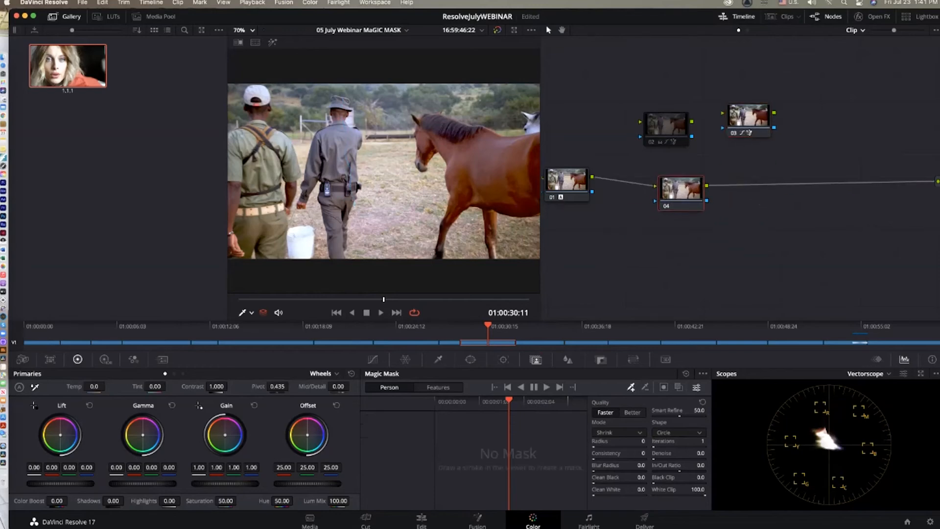
Reset the grade on node 01, apply automatic color balance to it, and tidy the spacing of the nodes
left_click_drag(666, 130, 669, 114)
left_click_drag(567, 184, 583, 193)
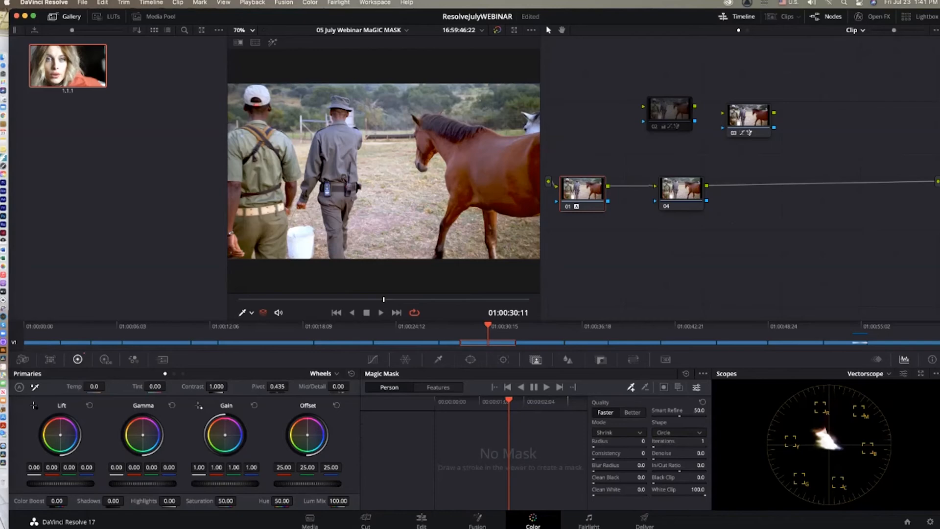
left_click(681, 190)
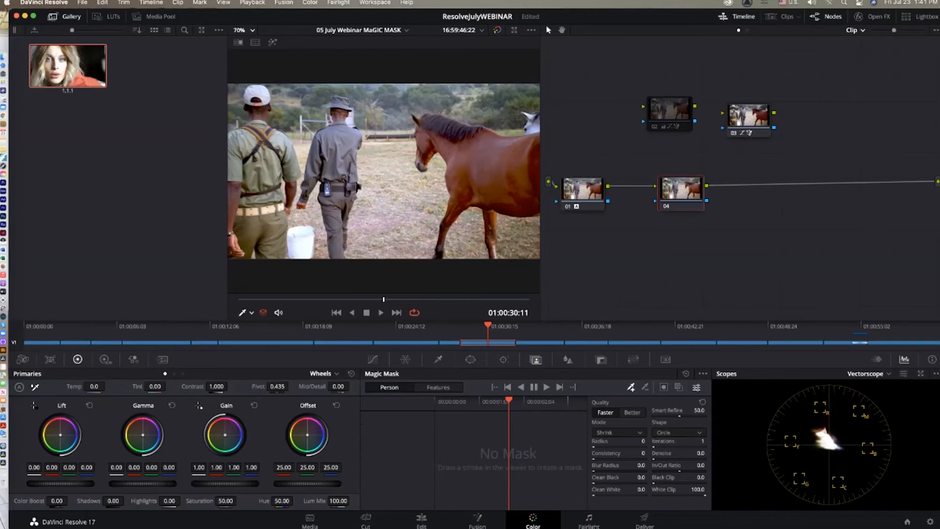
right_click(584, 196)
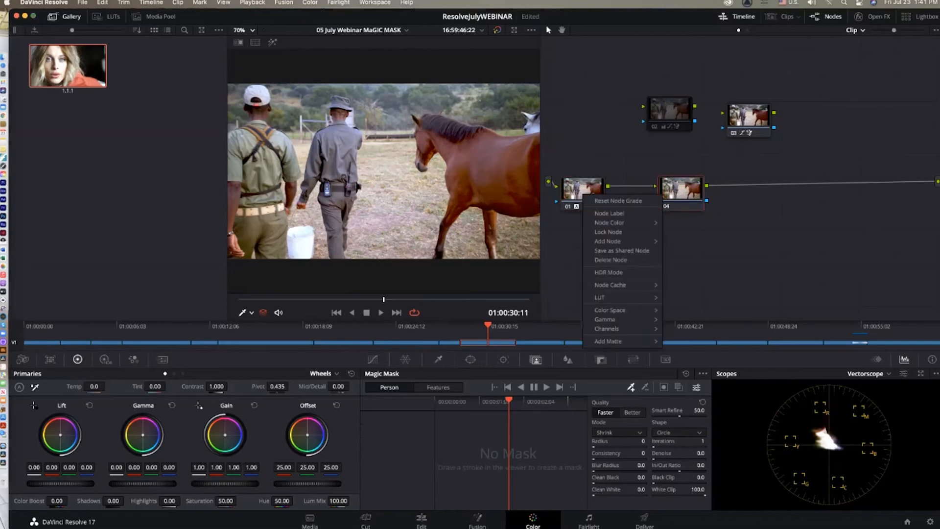
left_click(618, 201)
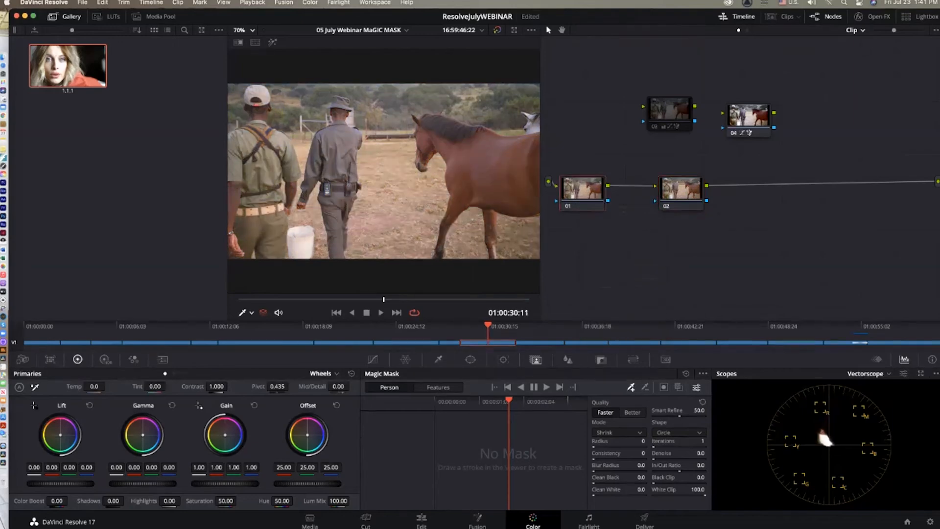
left_click_drag(582, 190, 590, 188)
left_click_drag(680, 189, 665, 187)
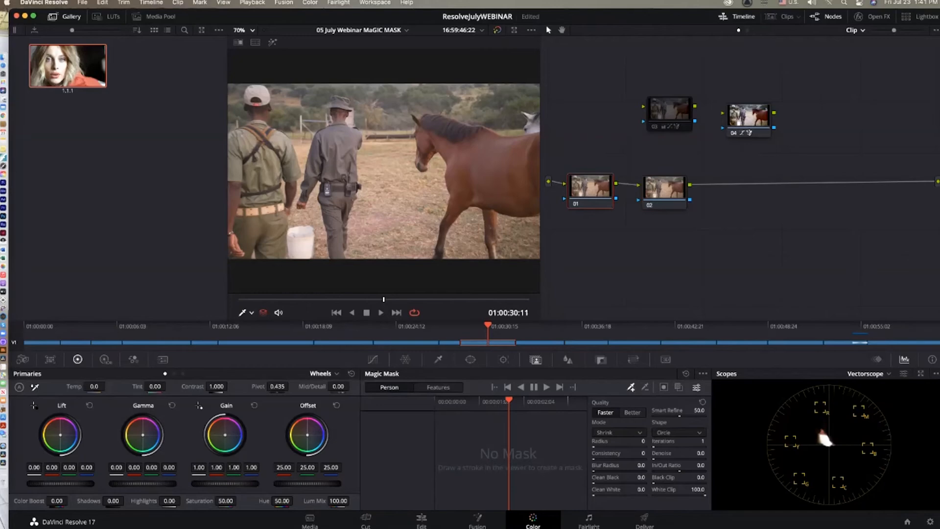
left_click(19, 387)
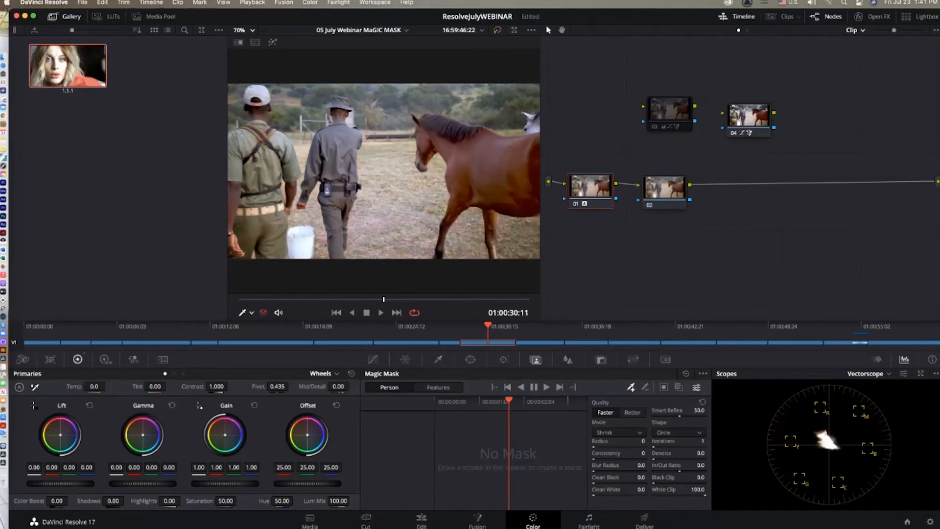
On node 02, mask the brown horse with a Magic Mask person stroke from the first frame, track it through the clip and save the project
mouse_move(664, 188)
left_mouse_down()
mouse_move(672, 186)
mouse_move(658, 190)
left_mouse_up()
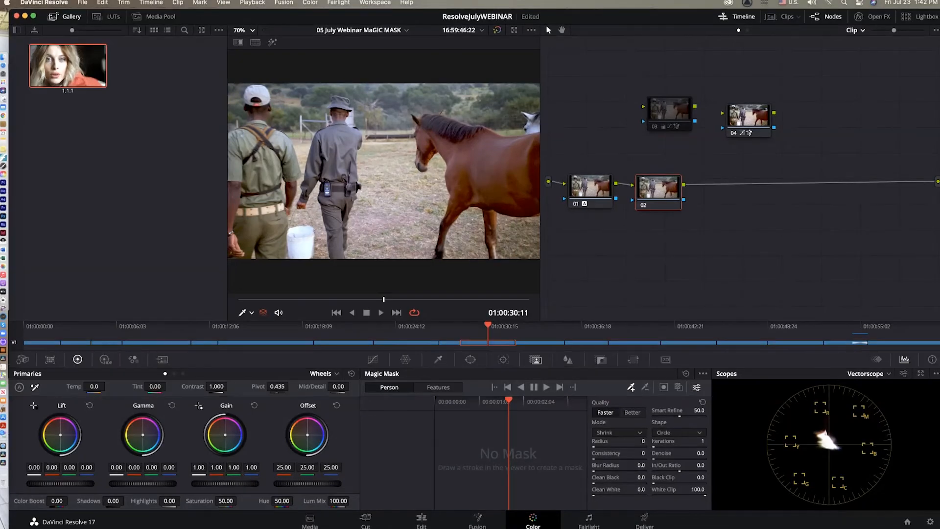
key("Up")
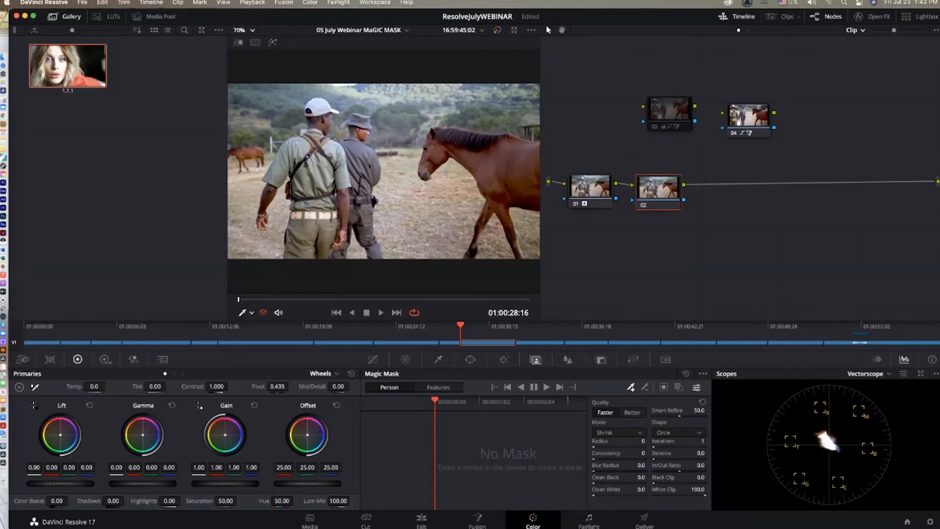
key("space")
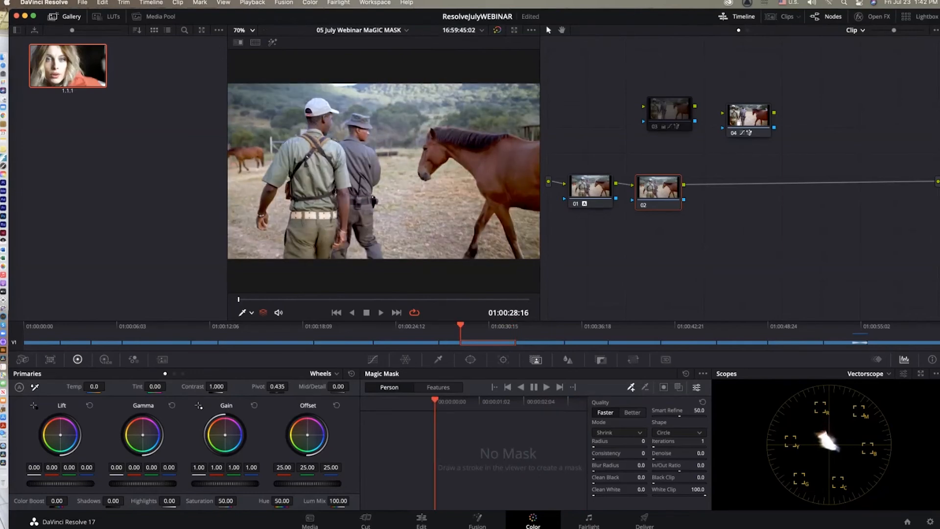
left_click_drag(444, 146, 510, 172)
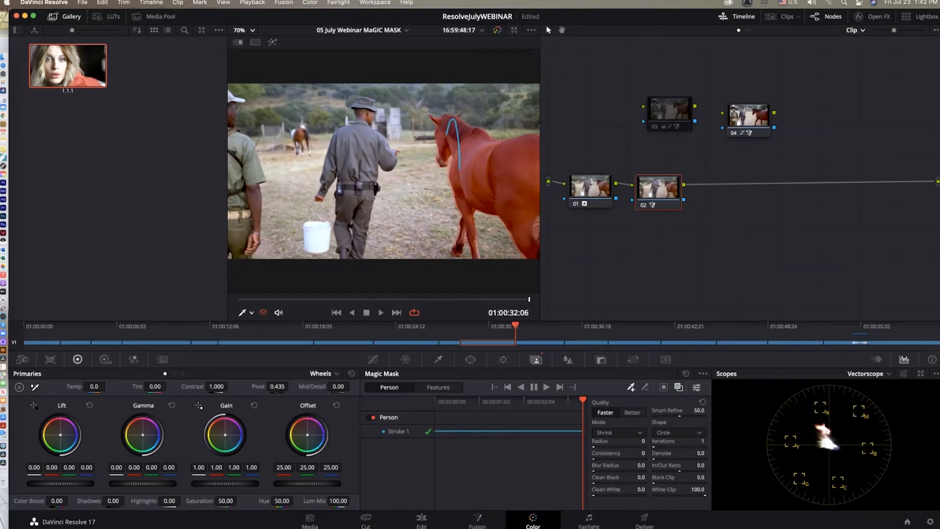
key("super+s")
Darken the masked horse on node 02 by pulling down the shadows of the luminance custom curve with the channels unganged
left_click_drag(658, 190, 665, 189)
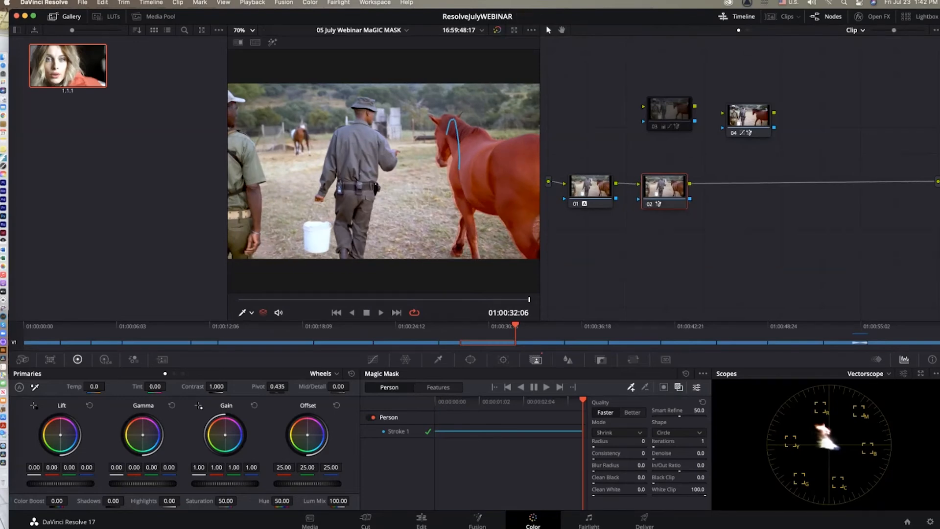
left_click(373, 360)
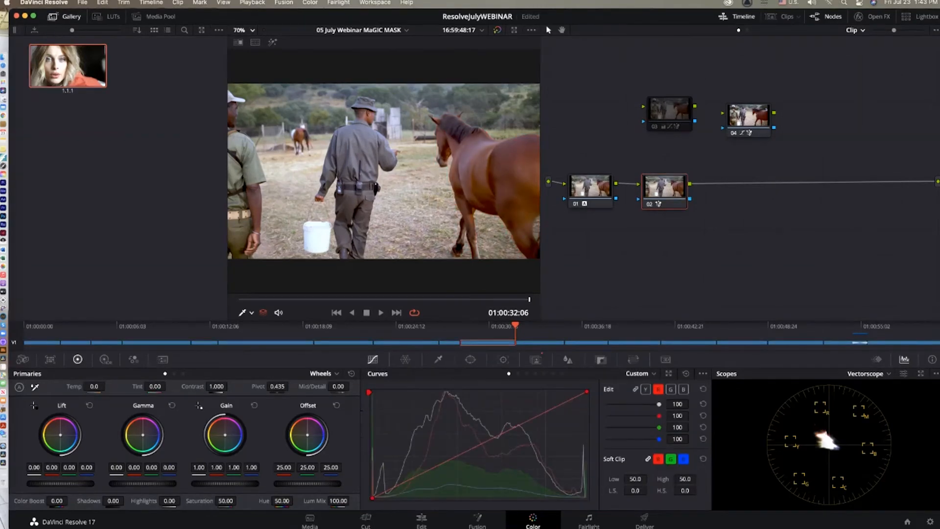
left_click(646, 389)
left_click(645, 389)
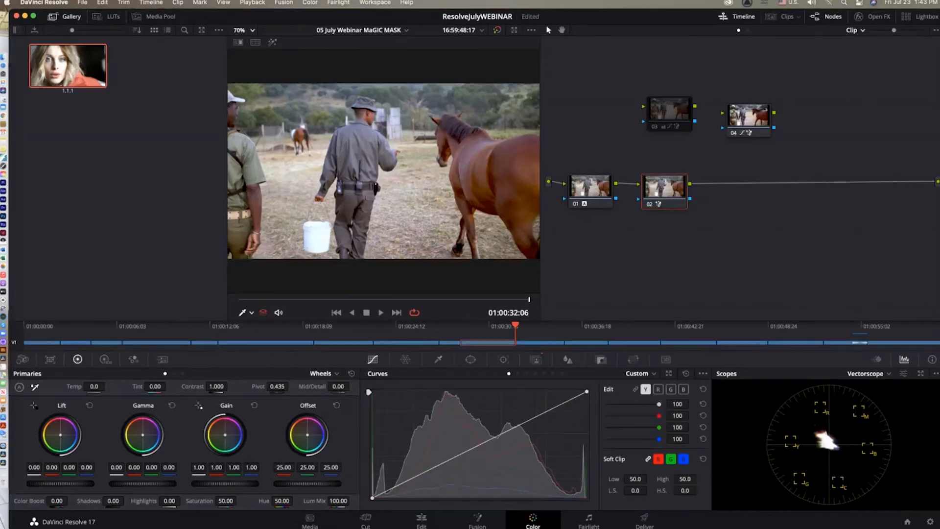
left_click_drag(441, 464, 440, 490)
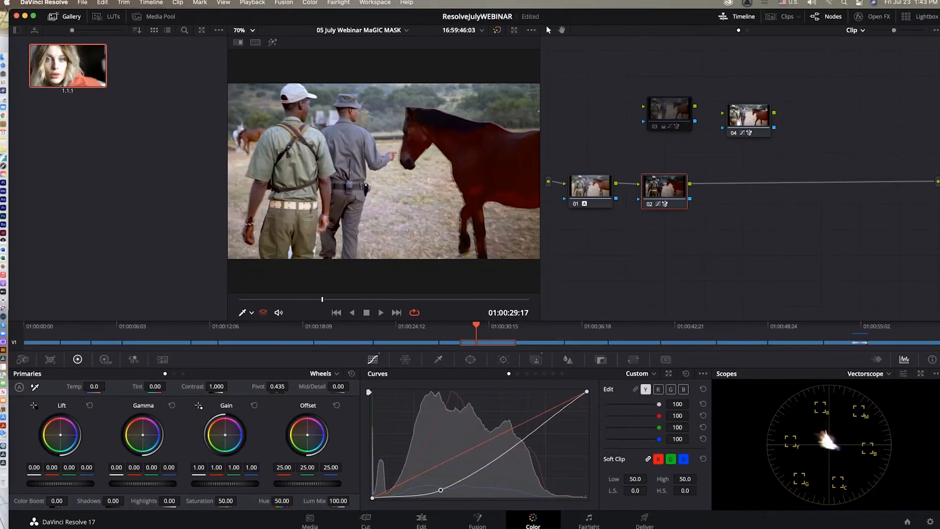
Disable node 02 and add a new serial node after it
key("ctrl+d")
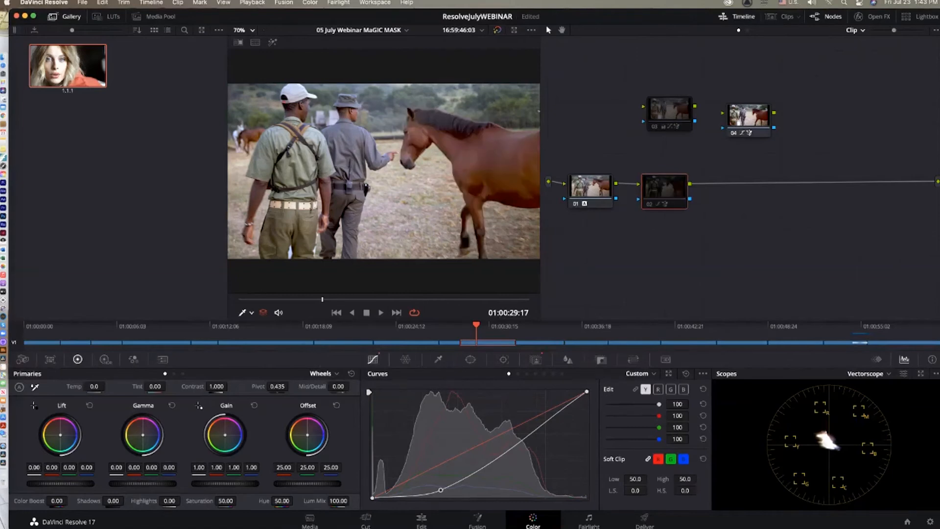
key("alt+s")
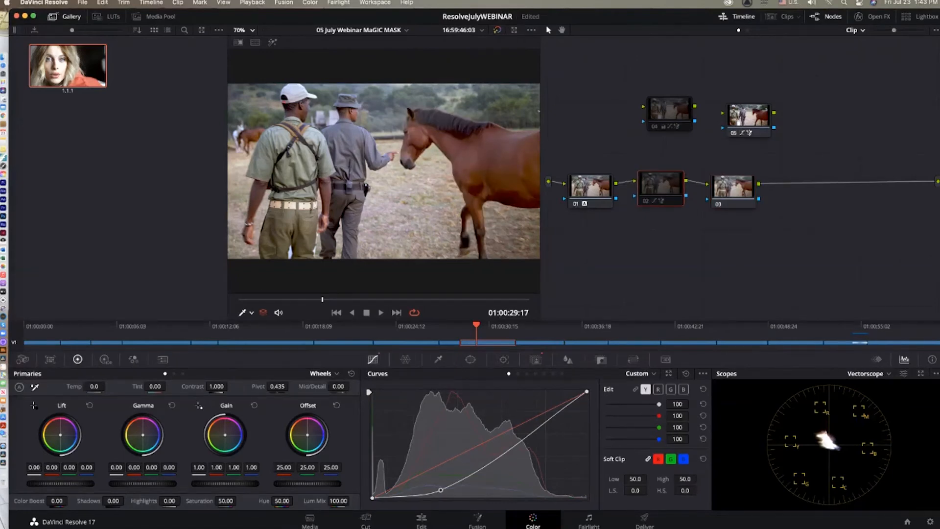
left_click(661, 186)
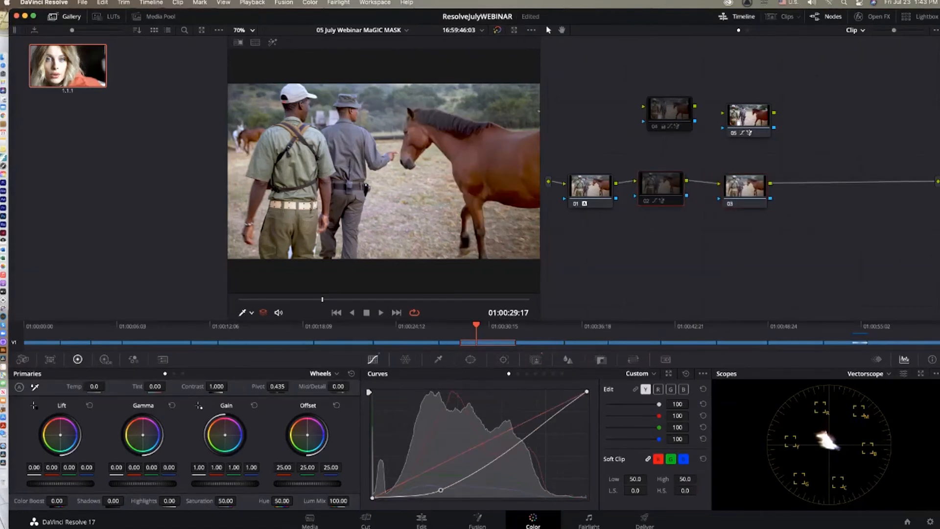
On node 03, draw a Magic Mask person stroke on the gray-uniformed man at the clip's first frame and track it forward through the clip
left_click_drag(322, 299, 238, 299)
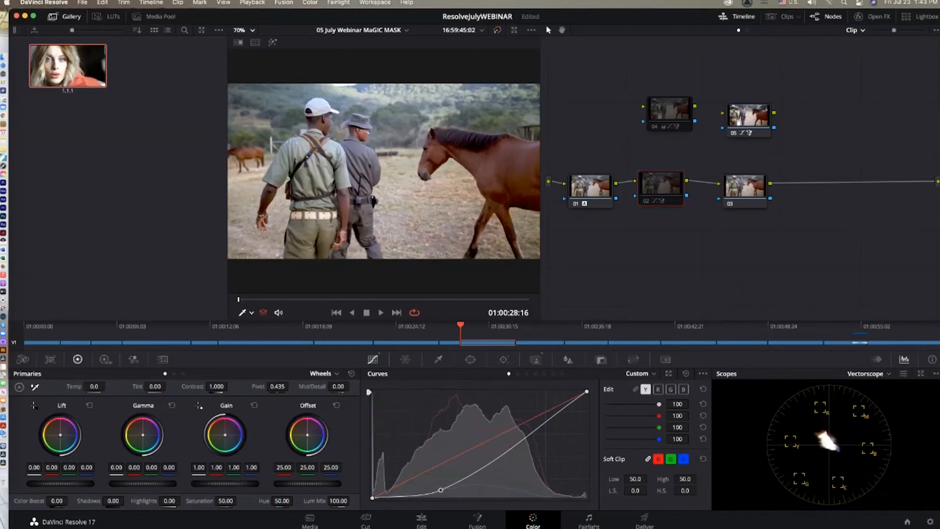
left_click(536, 360)
left_click(745, 187)
left_click_drag(744, 187, 741, 189)
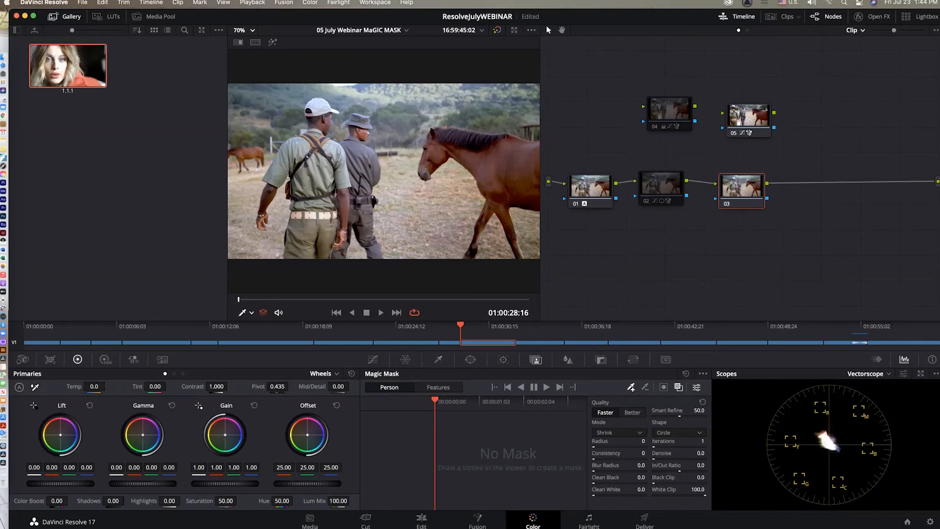
left_click_drag(359, 163, 363, 183)
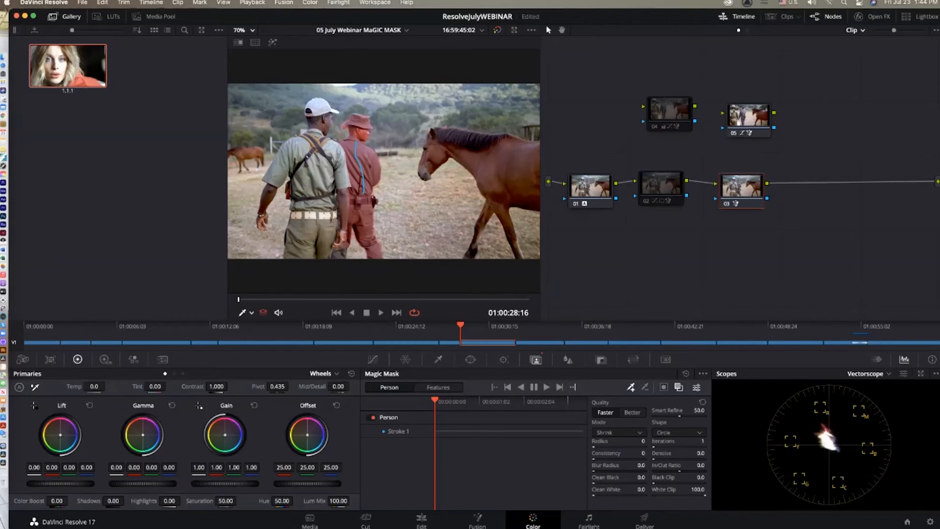
left_click(547, 387)
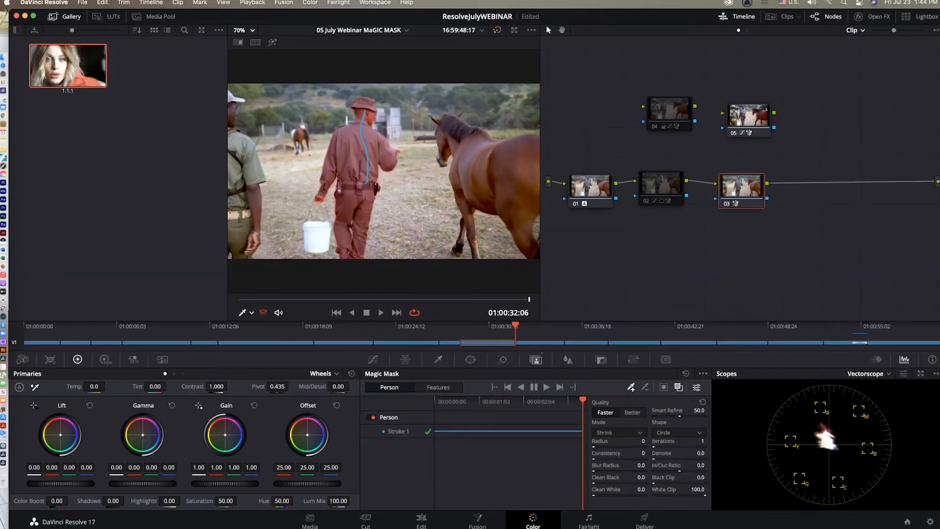
Return to the clip's first frame and darken the masked man by pulling down the shadows of node 03's luminance curve
left_click_drag(583, 400, 434, 400)
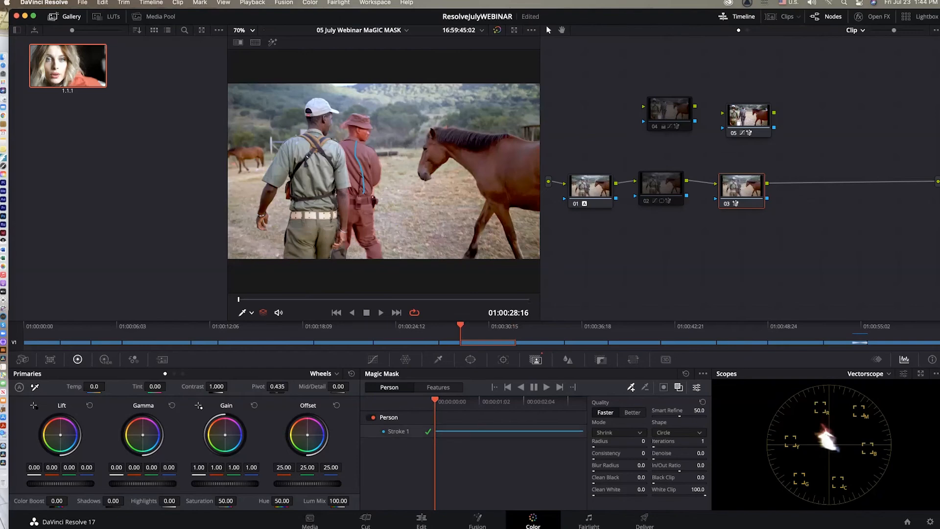
left_click(438, 359)
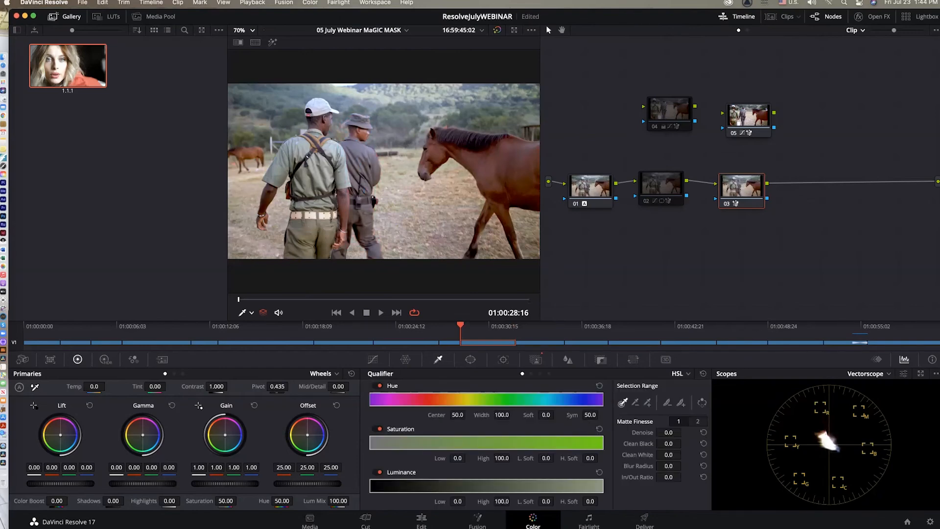
left_click(373, 359)
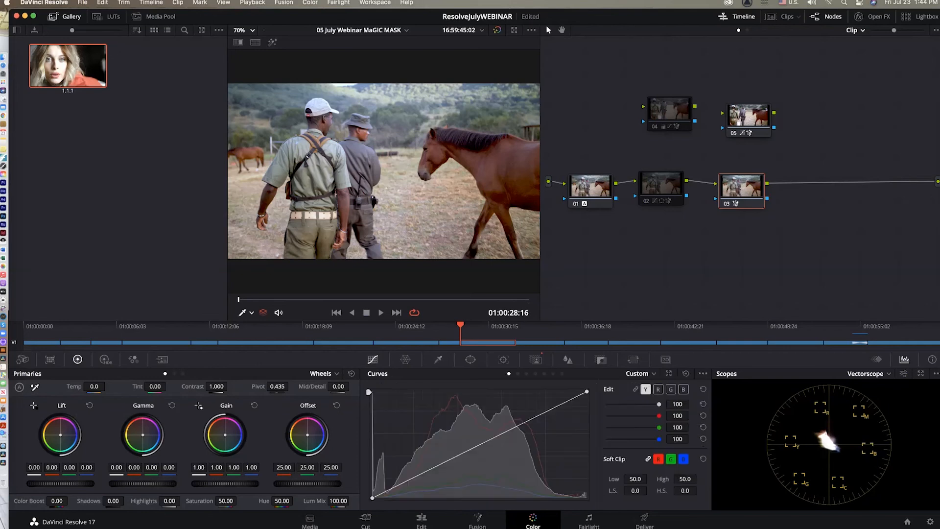
left_click_drag(445, 462, 443, 482)
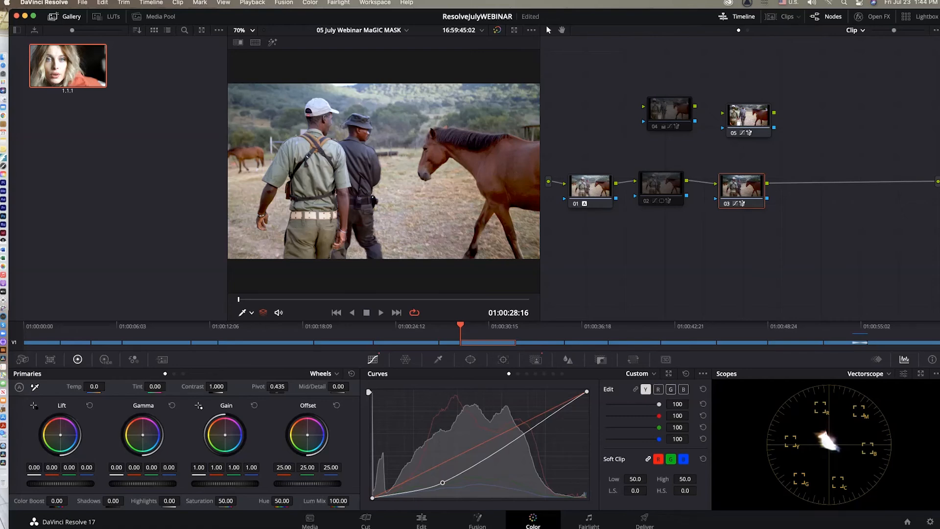
Recolor the masked man with the red curve, trying raised midtones before settling slightly below neutral, and review the clip full screen
left_click(658, 389)
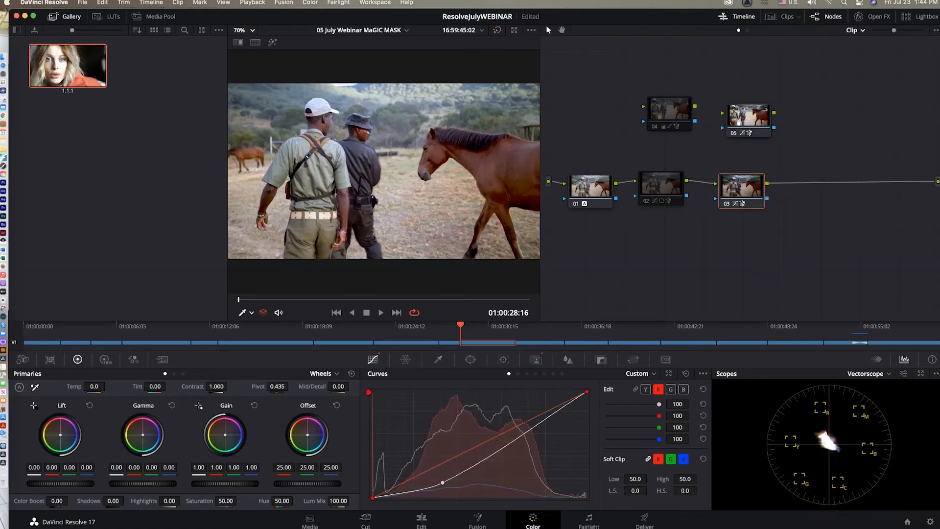
left_click_drag(468, 450, 468, 426)
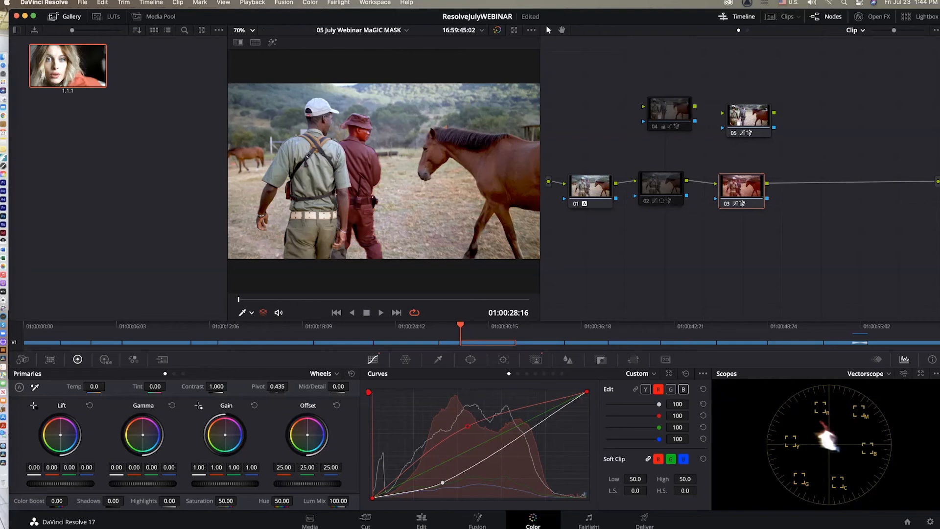
left_click(683, 389)
left_click_drag(505, 432, 478, 448)
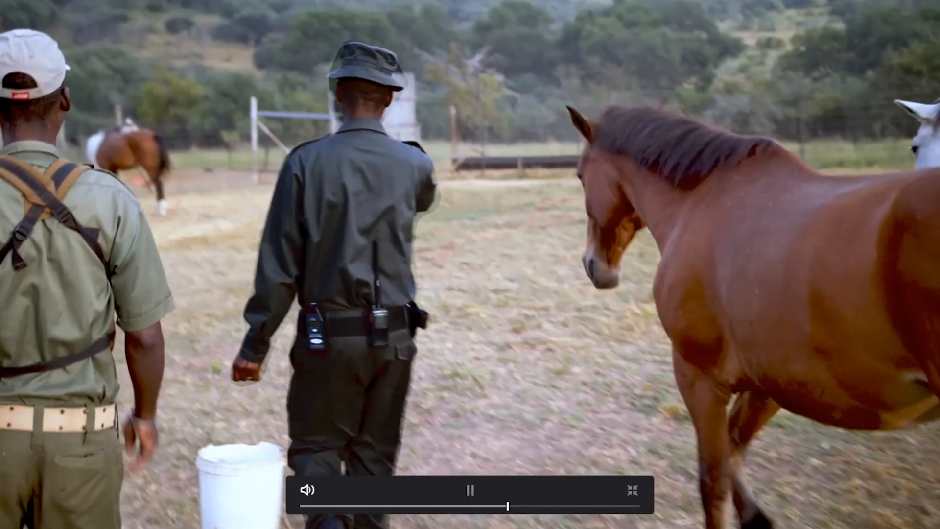
key("Escape")
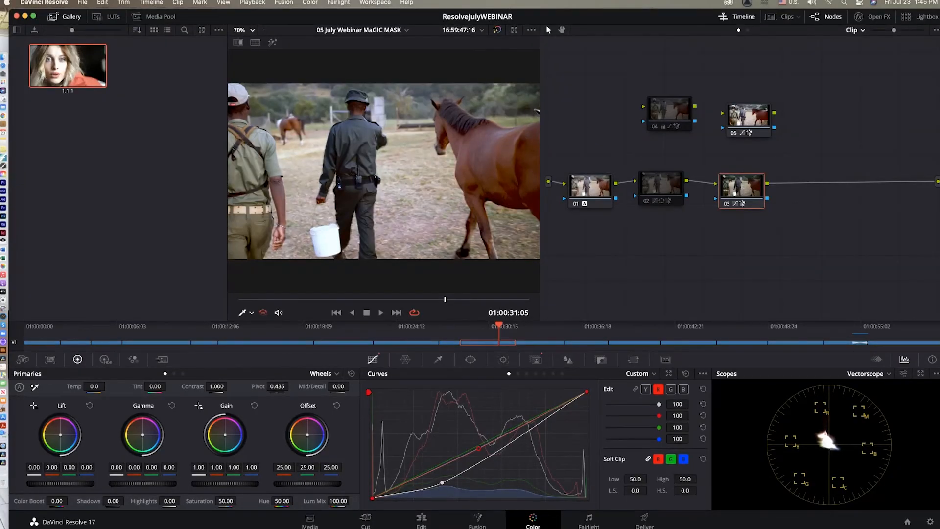
Display the clip thumbnails and examine the horse shot's clip options on the Color page and on the Edit page
left_click(782, 16)
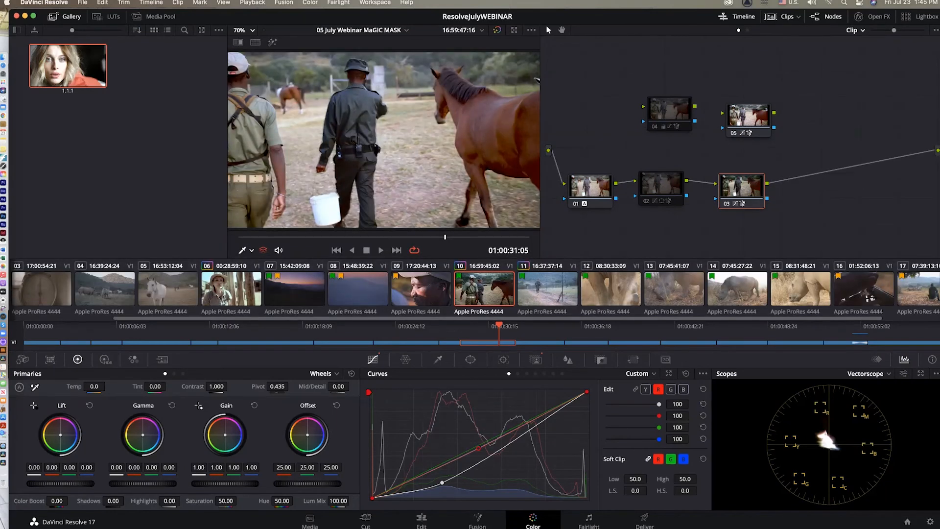
right_click(495, 289)
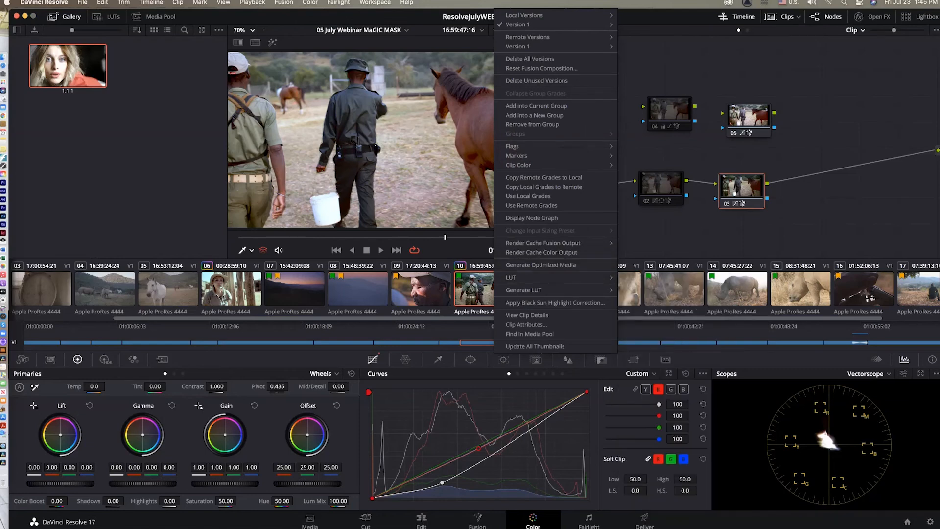
left_click(397, 249)
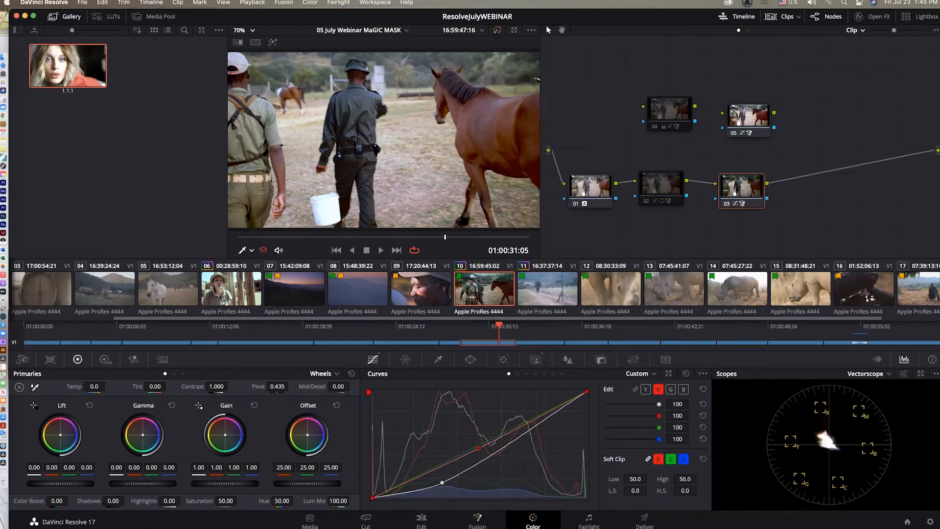
left_click(421, 520)
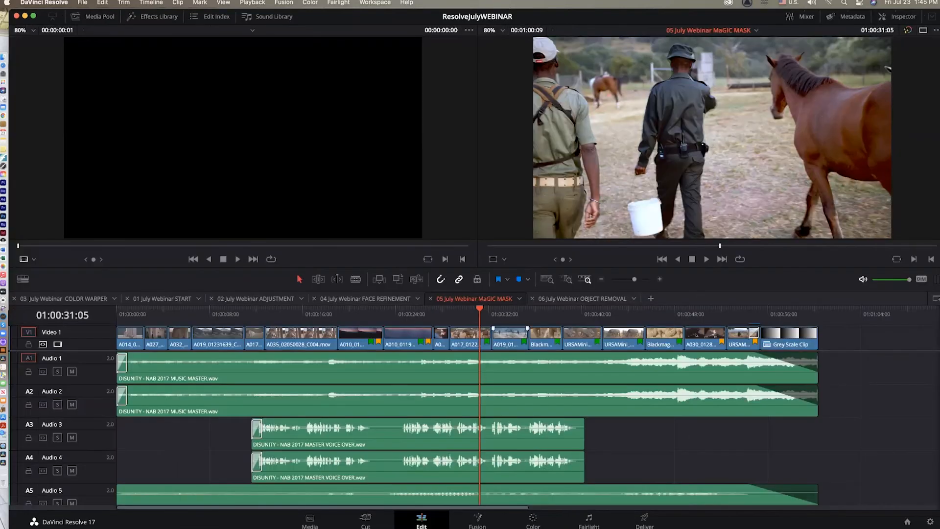
right_click(471, 336)
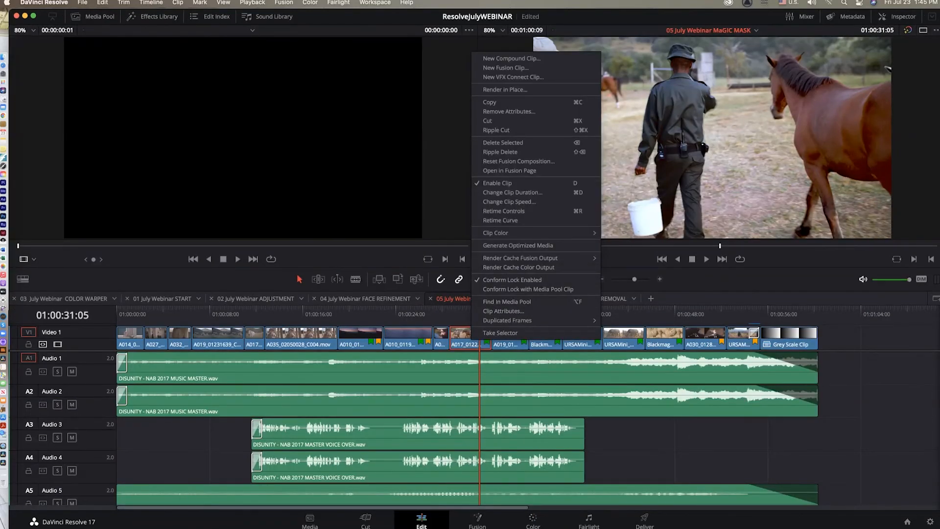
key("Escape")
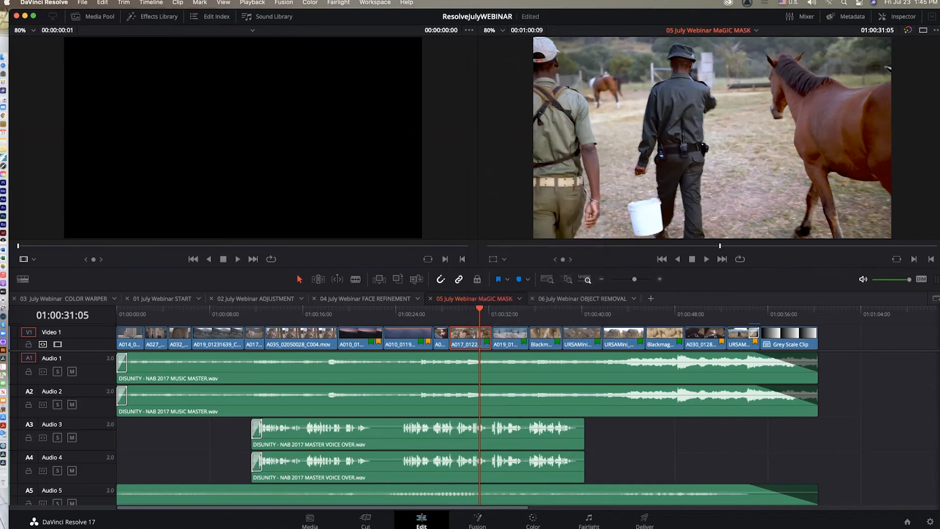
Set the render cache mode to User and enable Render Cache Color Output for the A017_0122 horse clip
left_click(223, 3)
mouse_move(252, 3)
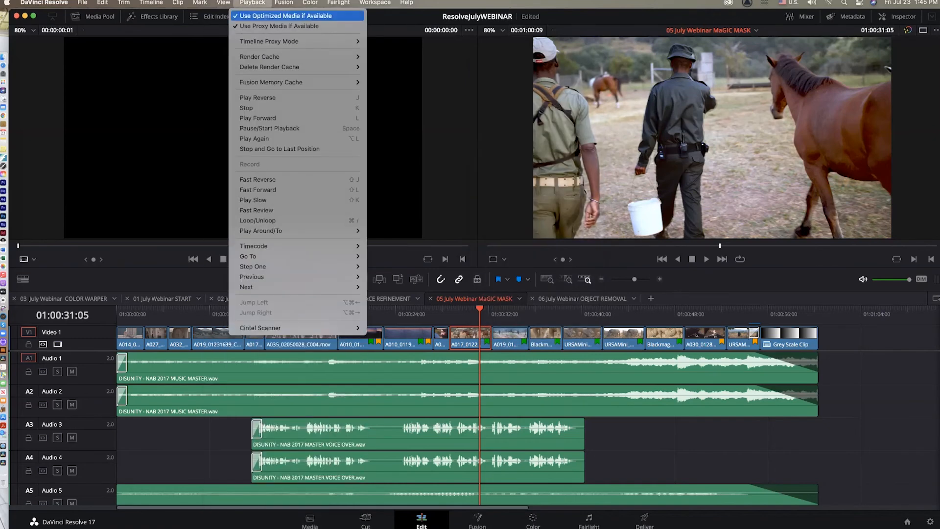
mouse_move(274, 56)
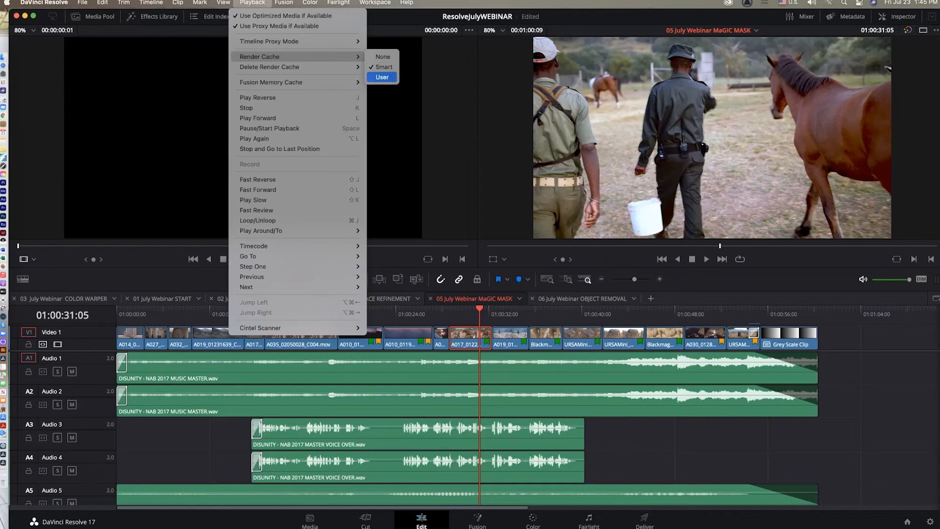
left_click(383, 77)
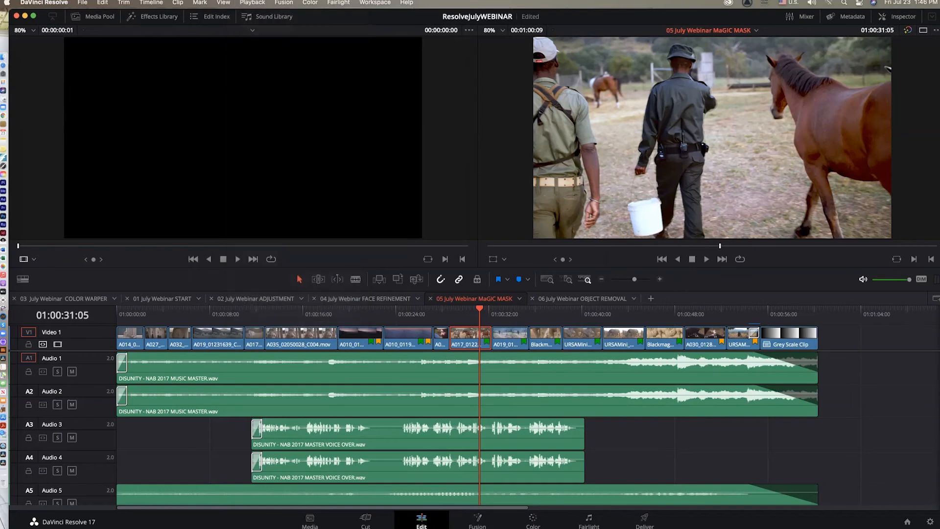
right_click(465, 340)
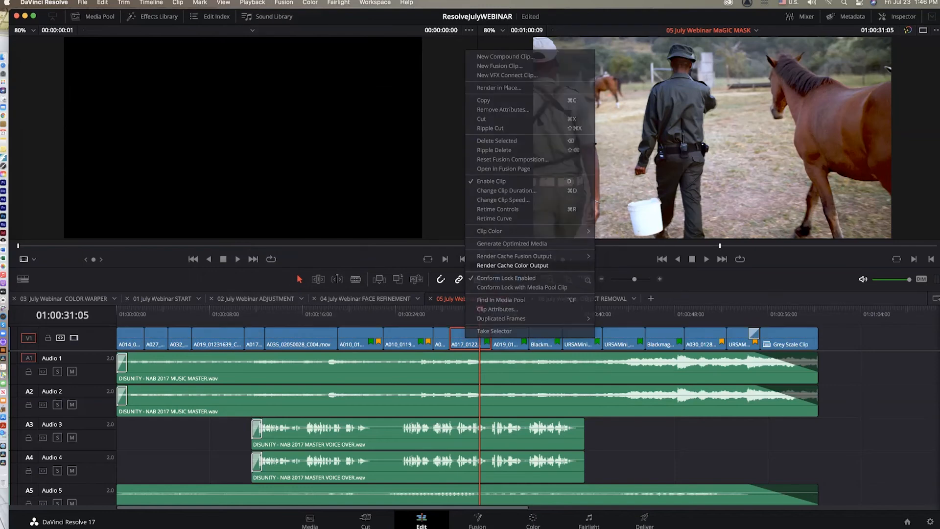
left_click(512, 265)
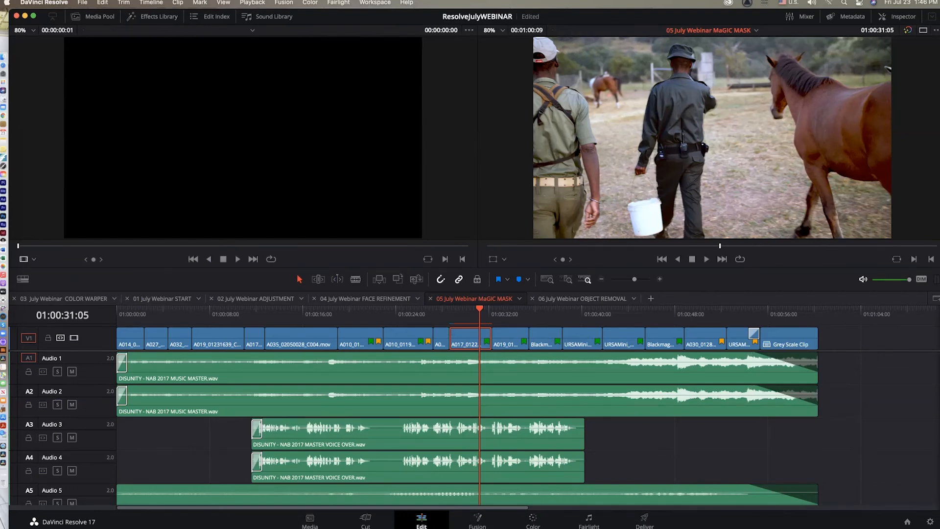
Go back to the start of the cached horse clip and review its playback full screen on the Color page
key("j")
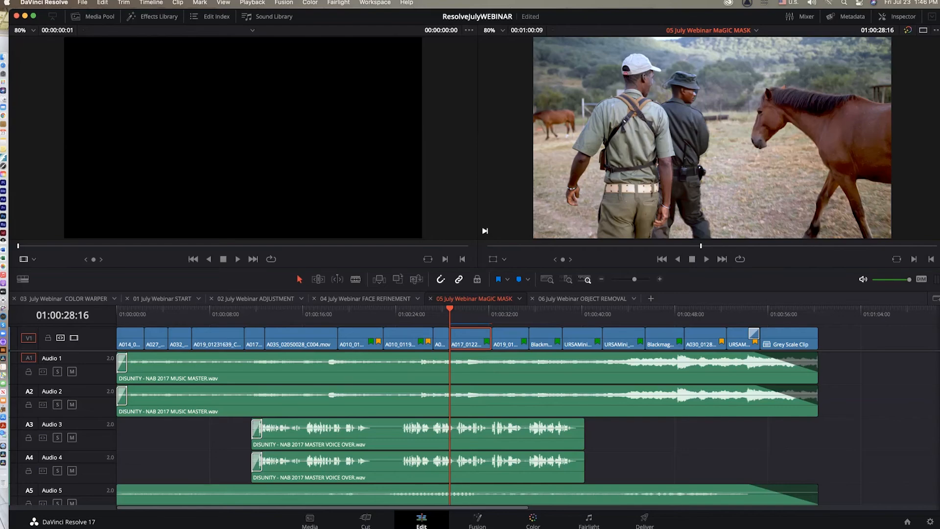
key("shift+6")
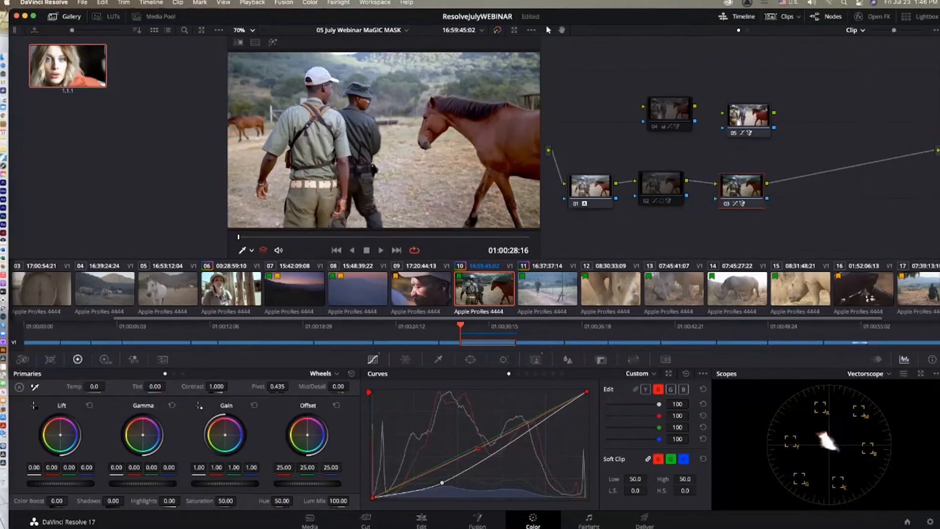
key("super+f")
key("space")
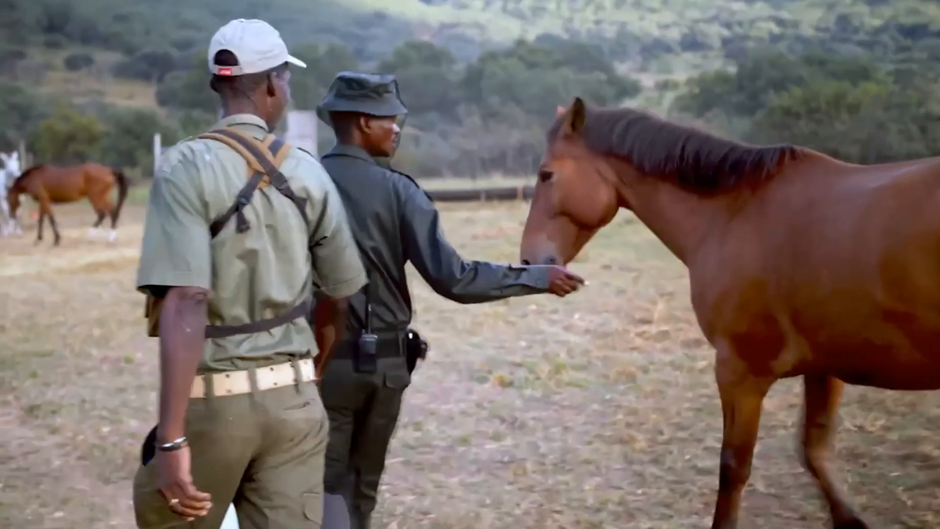
key("space")
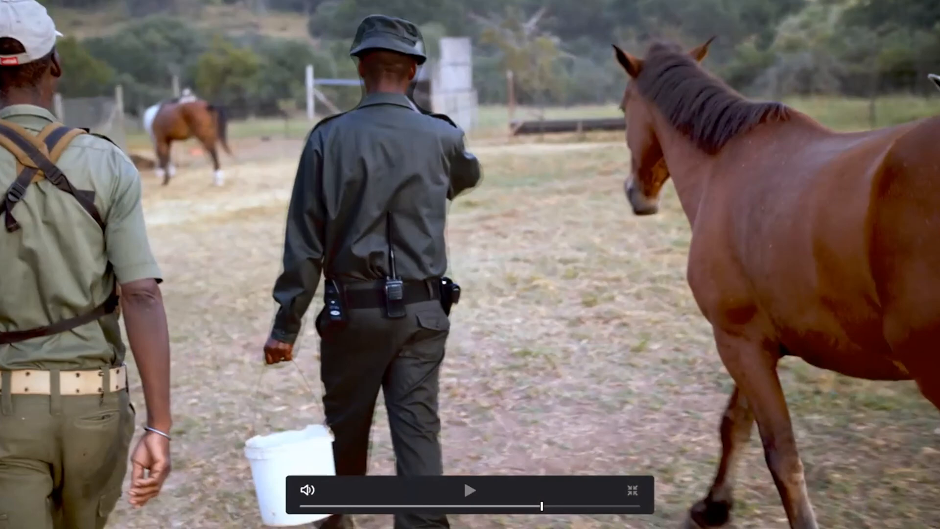
key("Escape")
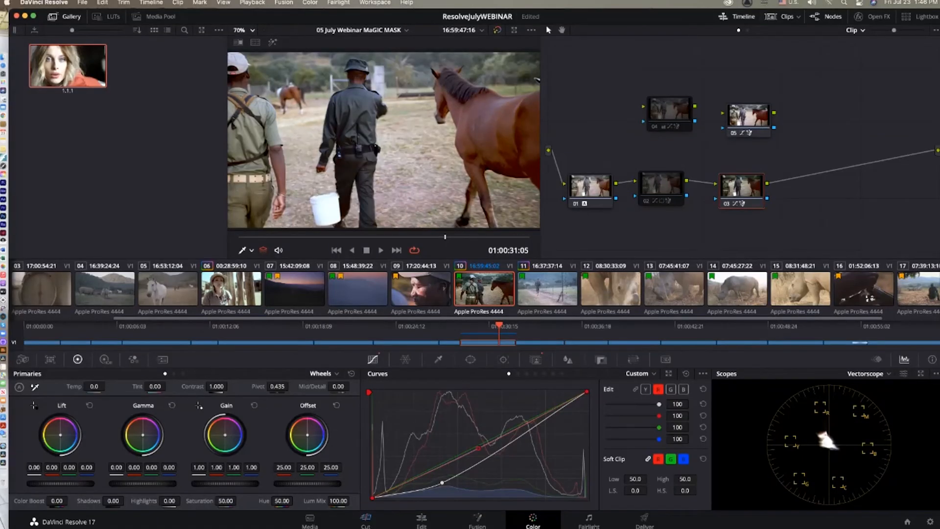
Open the 06 July Webinar OBJECT REMOVAL timeline and add a serial node after node 02 on rhino clip 04
left_click(421, 519)
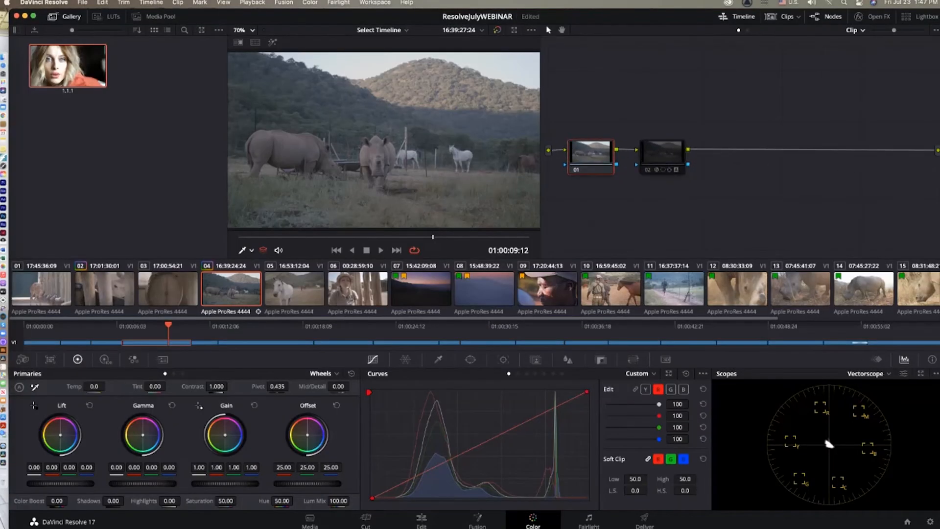
left_click(662, 153)
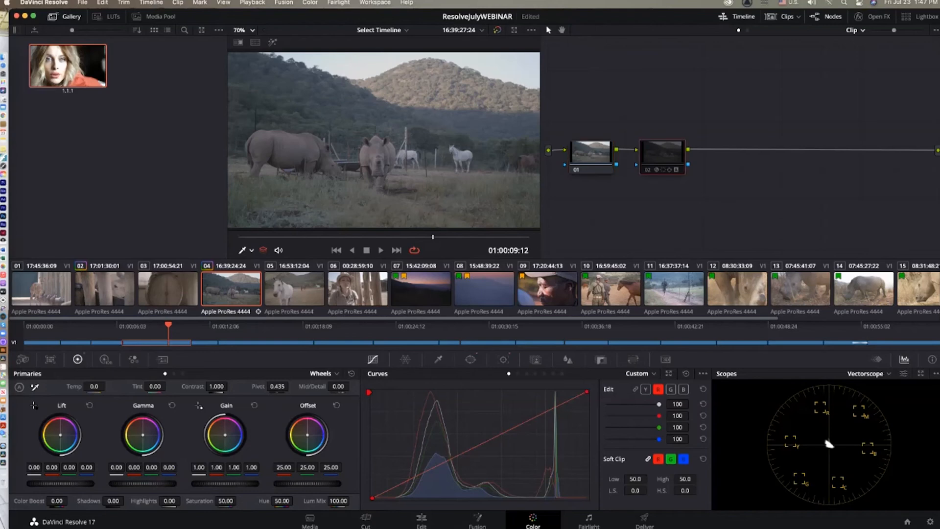
key("alt+s")
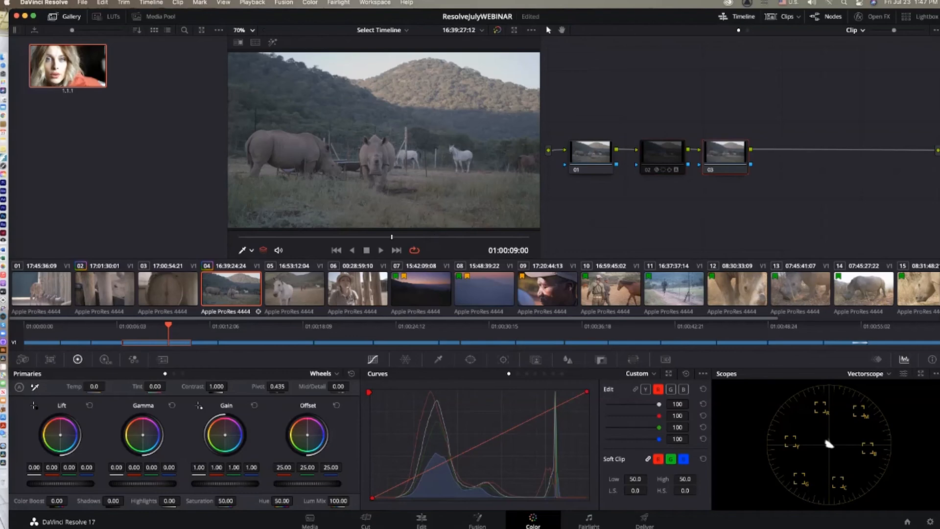
At clip 04's first frame, draw a Magic Mask person stroke from head to body on the white horse using node 03
left_click_drag(238, 237, 300, 237)
scroll(384, 140, "down", 4)
scroll(384, 140, "up", 6)
scroll(489, 140, "up", 7)
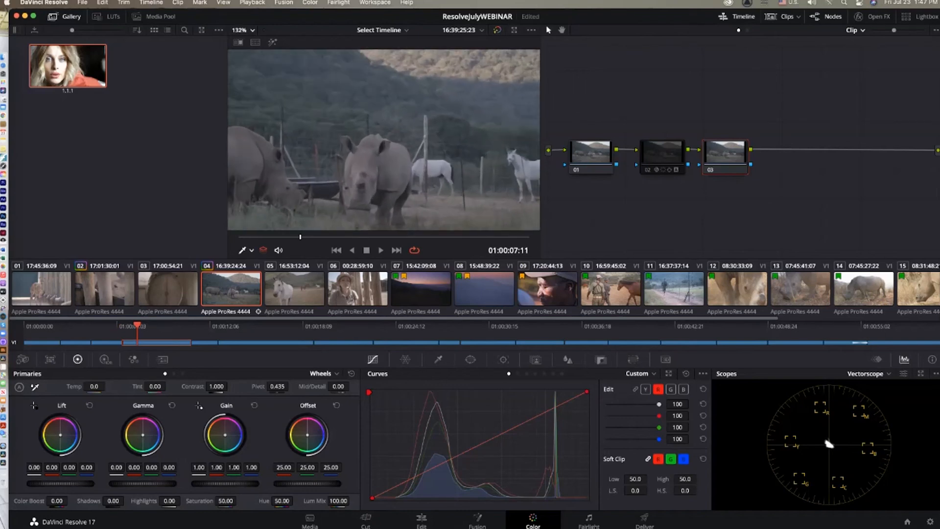
scroll(384, 140, "up", 4)
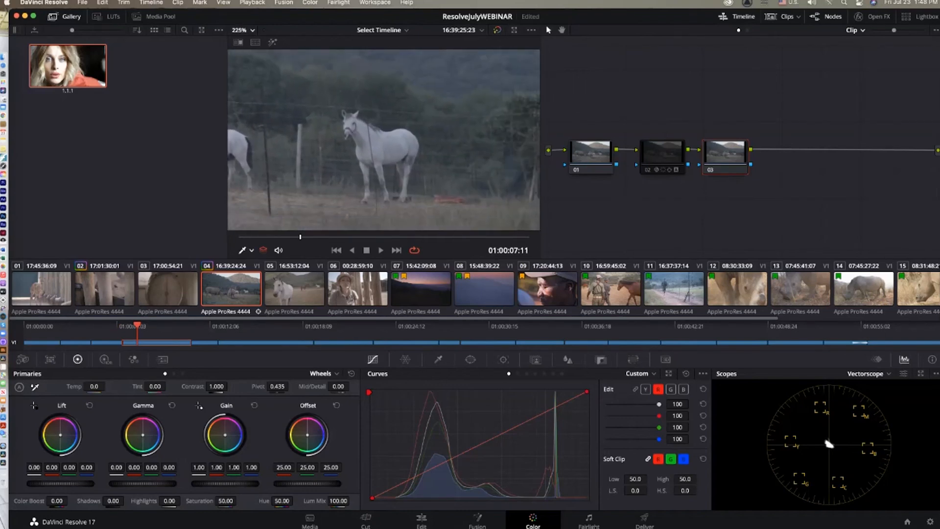
key("space")
key("Up")
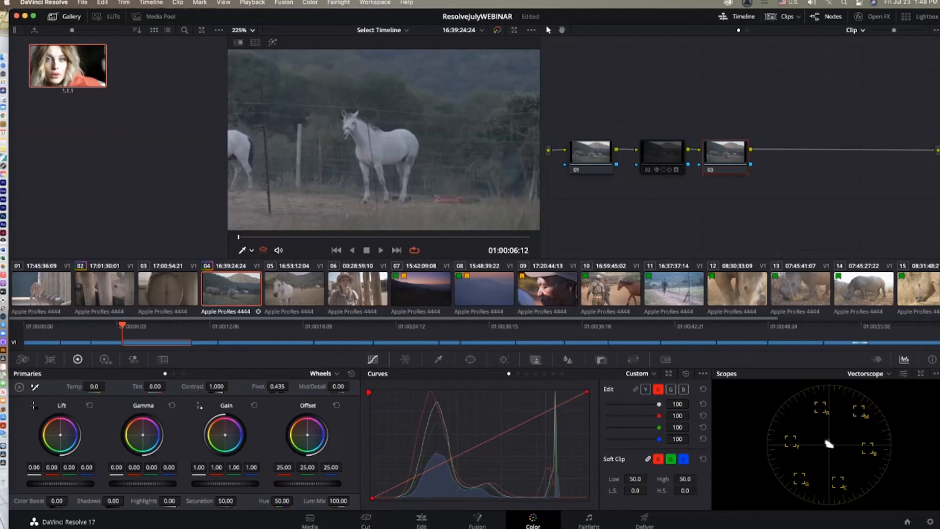
left_click(535, 360)
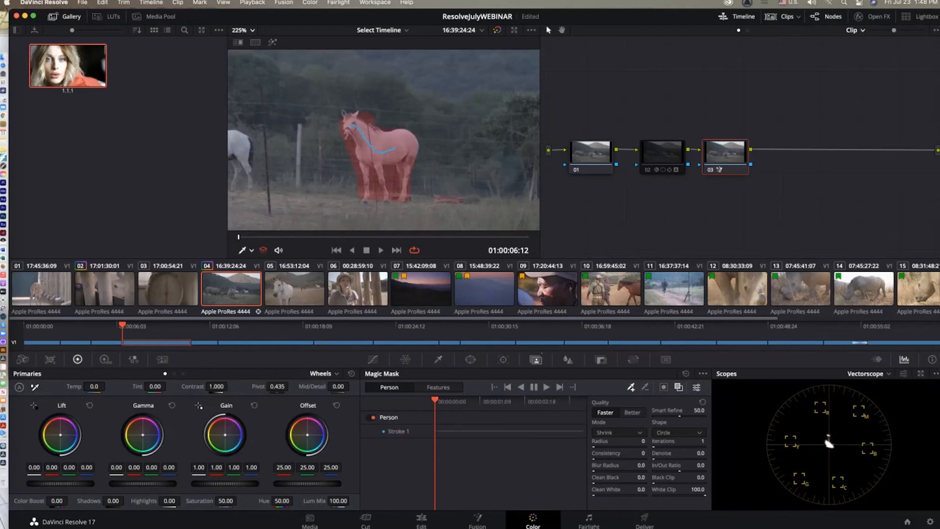
Check the horse's mask stroke in playback, return to the first frame and track Stroke 1 forward through the clip
key("space")
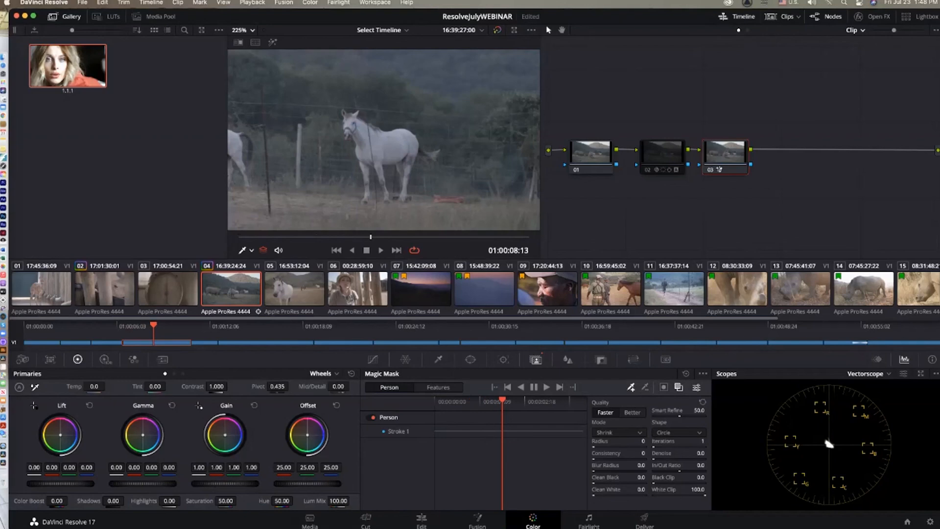
left_click_drag(502, 400, 434, 400)
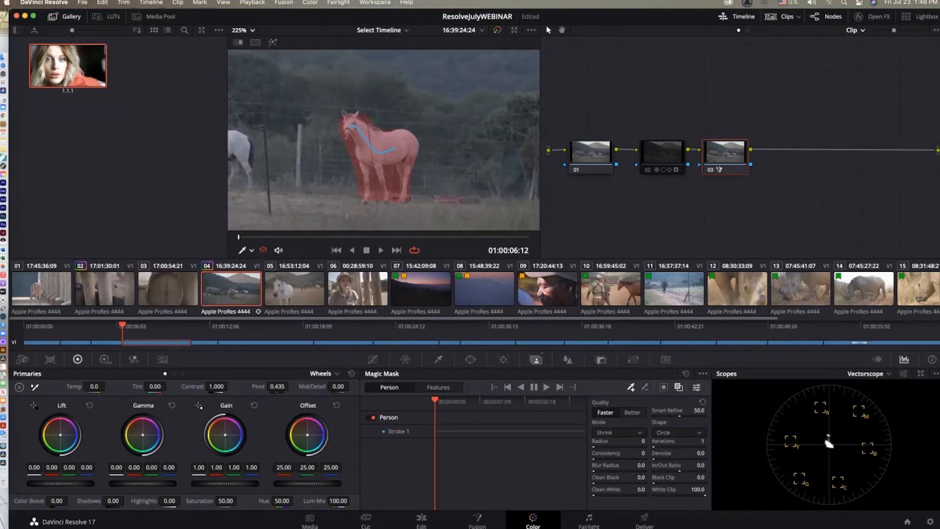
key("space")
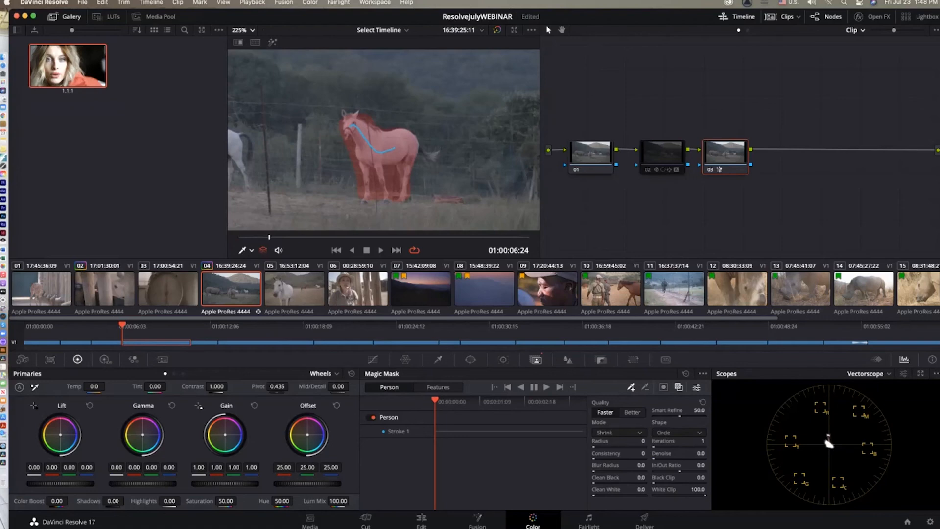
key("space")
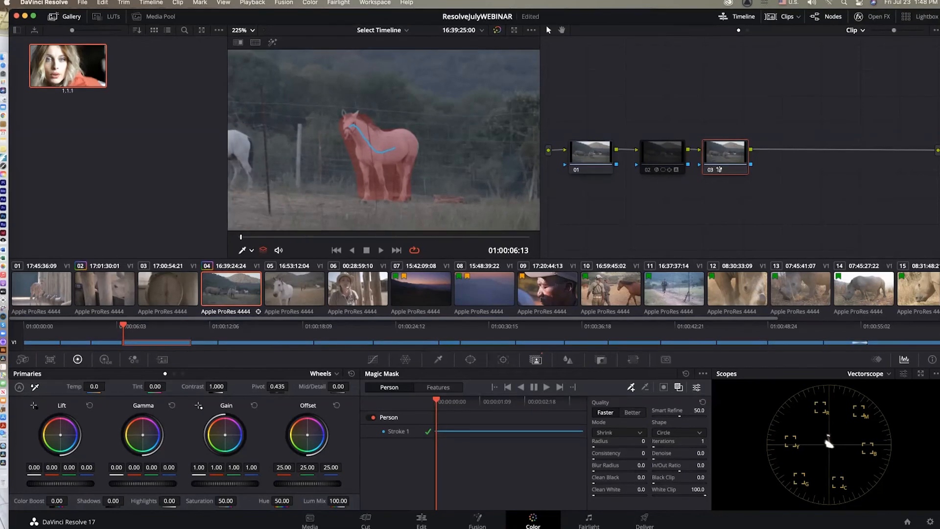
Search the effects library for "obj" and apply the Object Removal effect to node 03
left_click(860, 16)
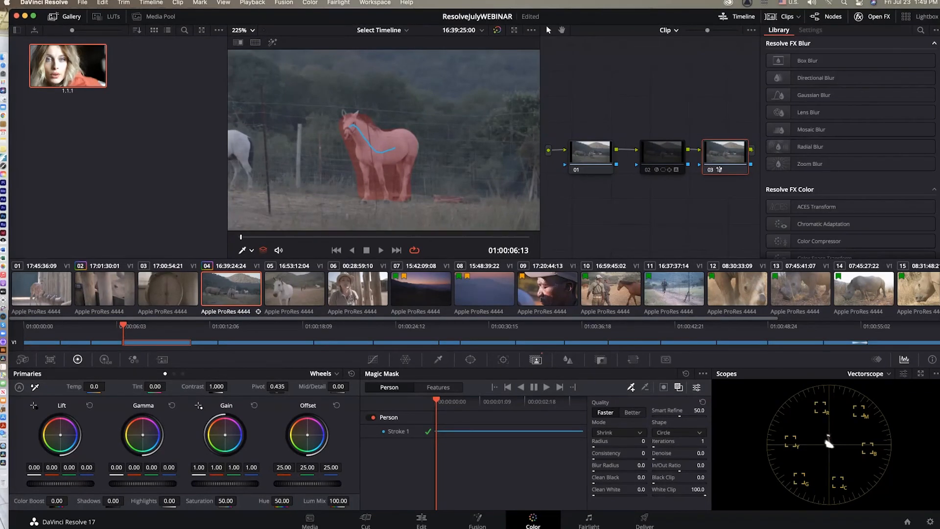
left_click(921, 30)
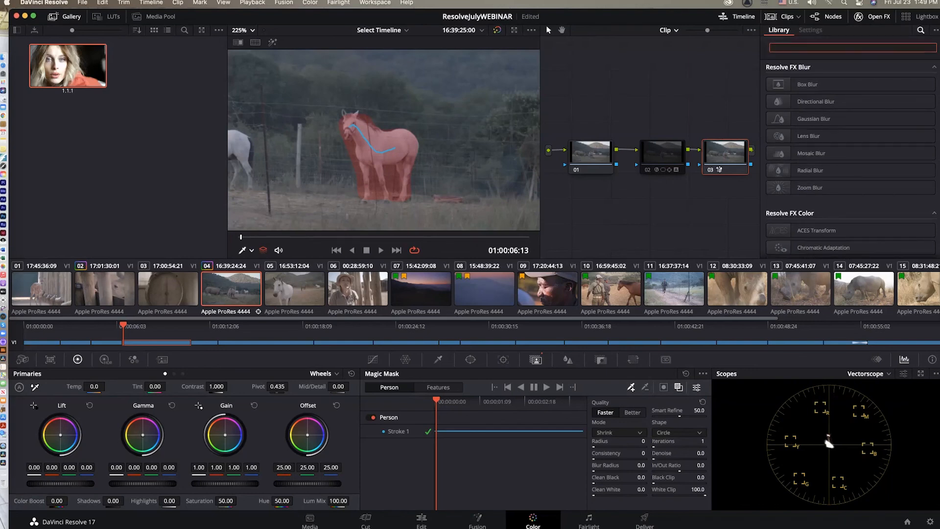
type("obj")
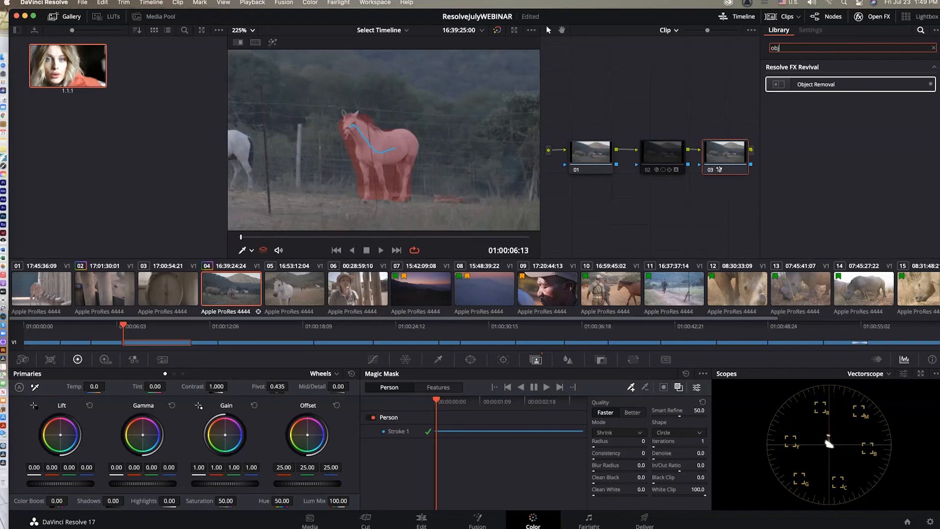
left_click_drag(815, 84, 725, 156)
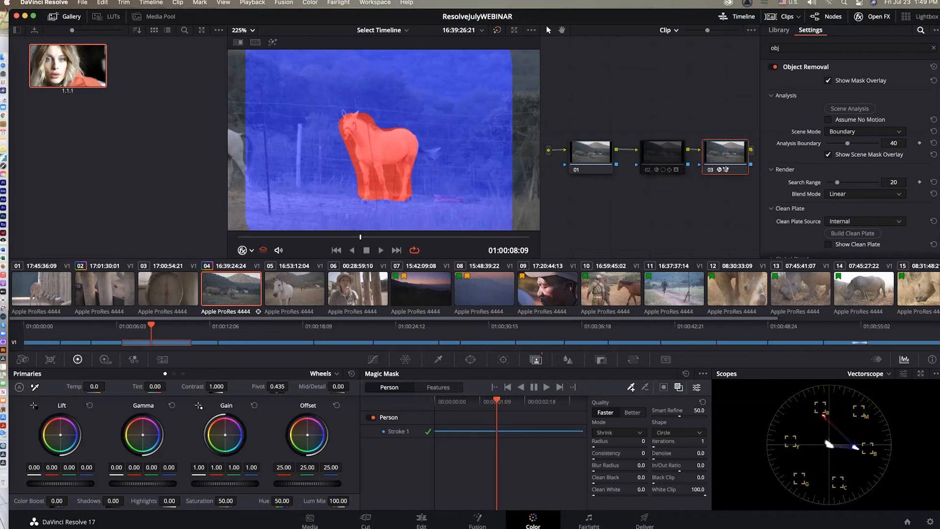
Configure Object Removal with an analysis boundary of 9, Object scene mode and Adaptive Blend as the blend mode
left_click_drag(849, 143, 832, 143)
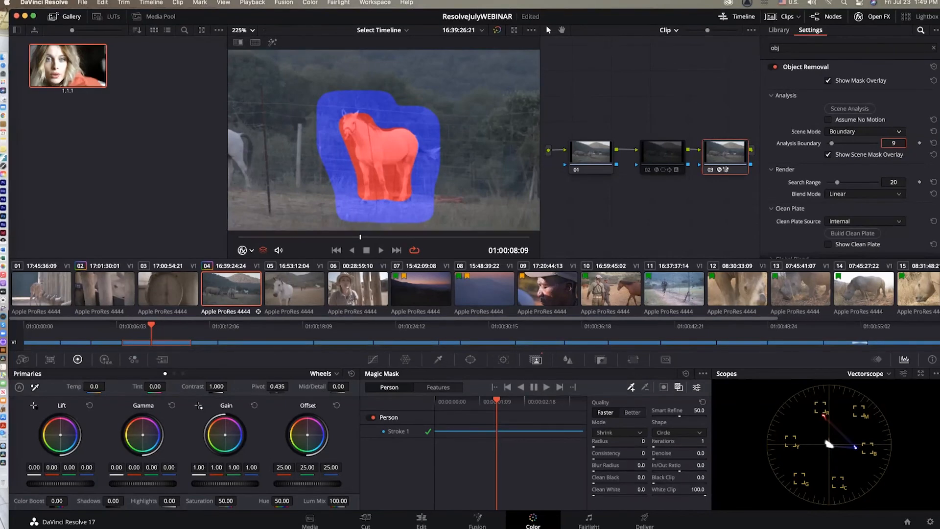
left_click(865, 132)
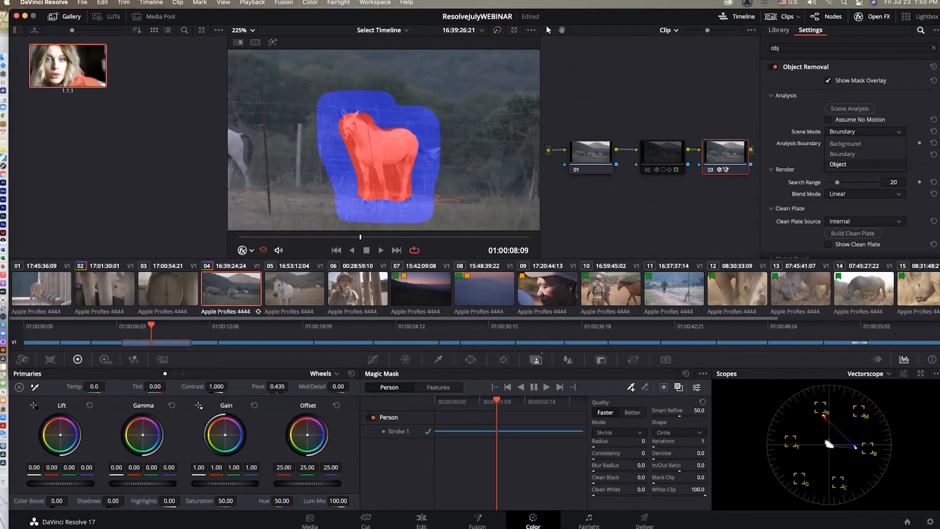
left_click(838, 164)
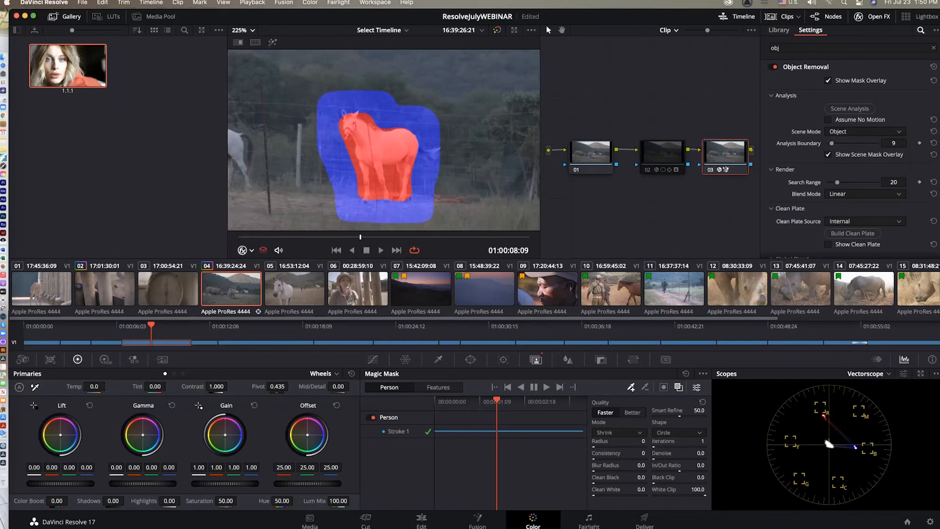
left_click(865, 222)
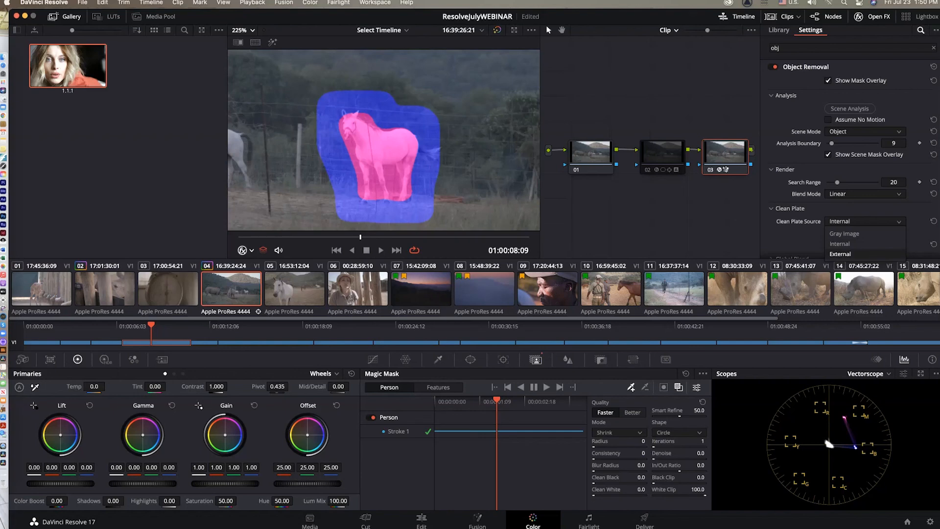
left_click(865, 194)
left_click(865, 194)
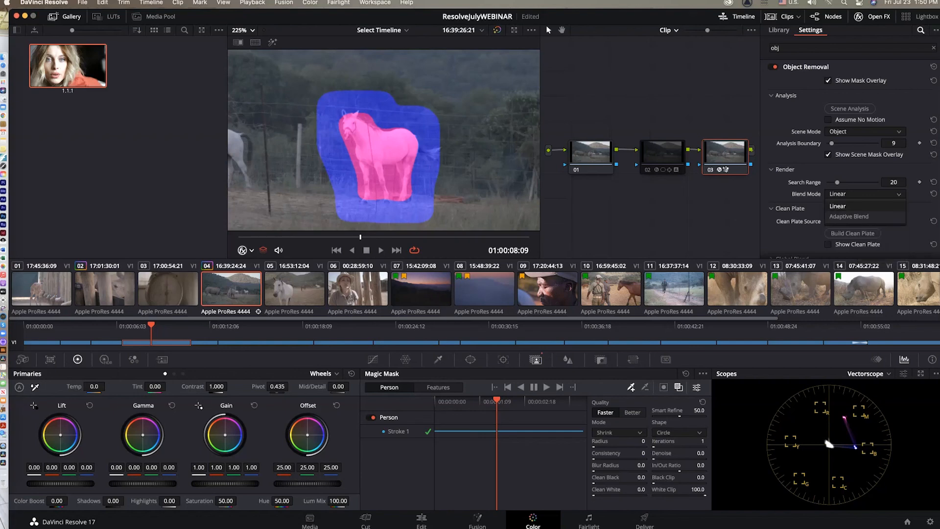
left_click(849, 215)
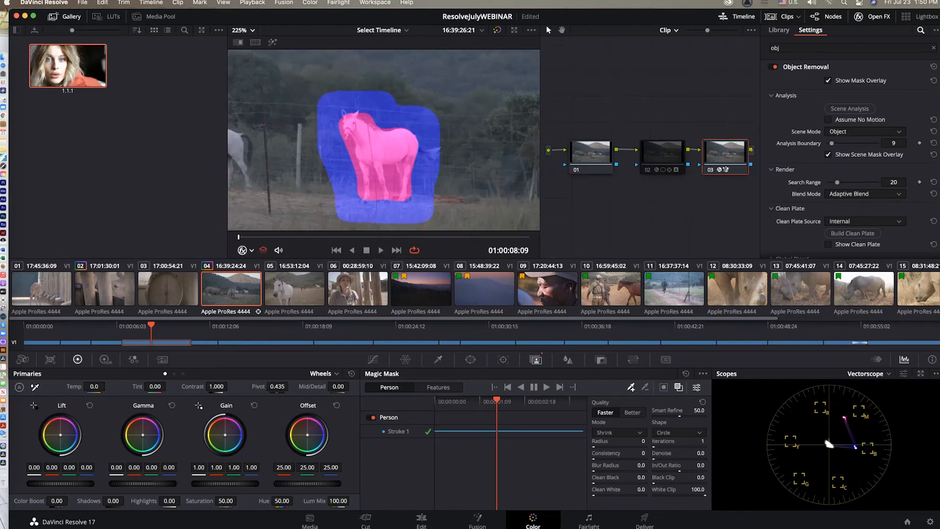
Run the Object Removal scene analysis on node 03, and switch to node 02's version by disabling node 03 and enabling node 02
left_click(850, 108)
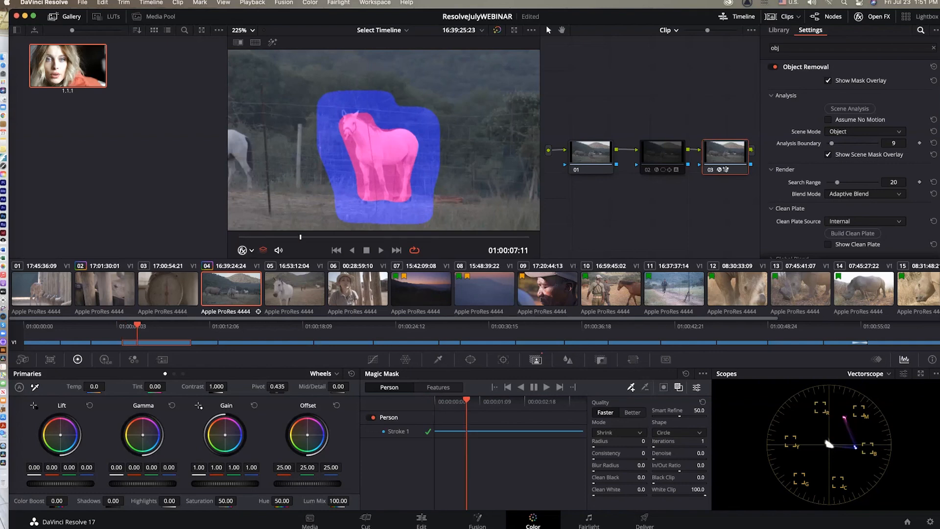
left_click(725, 169)
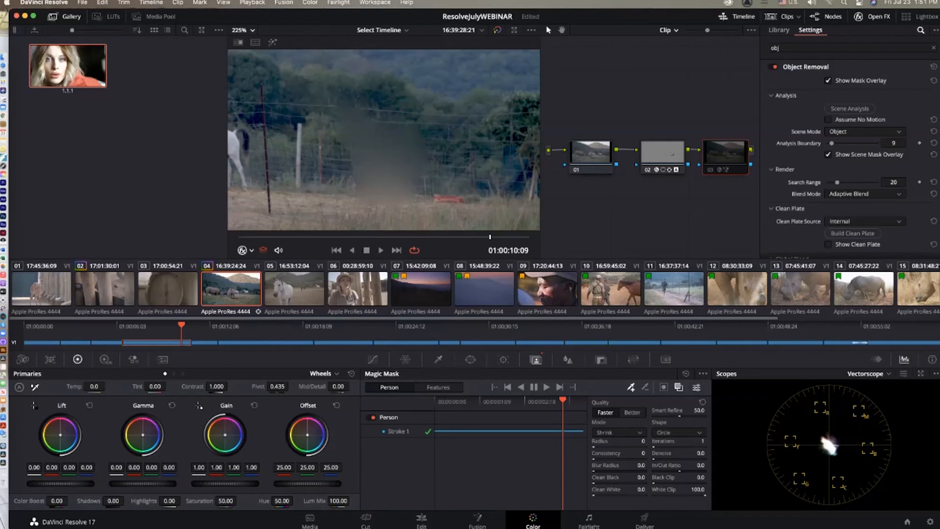
Return to the Edit page and open the 01 July Webinar START timeline
left_click(422, 521)
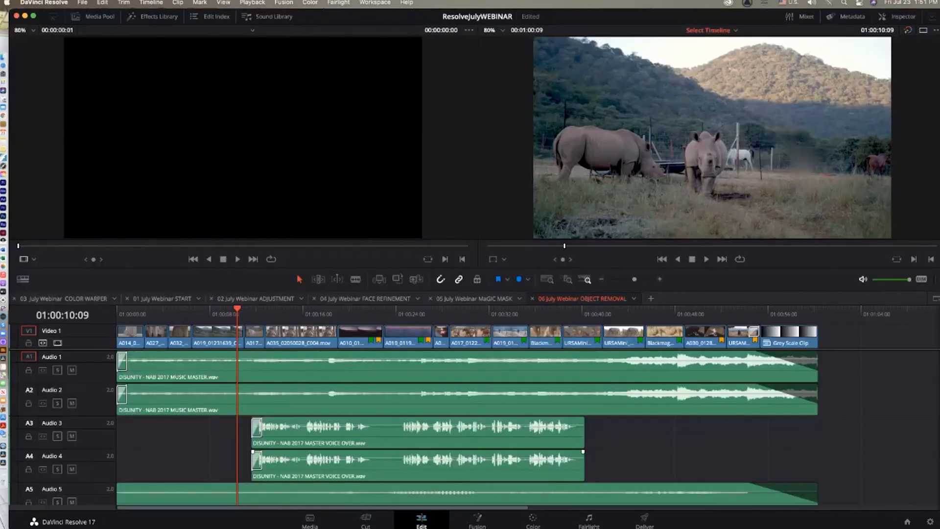
left_click(162, 298)
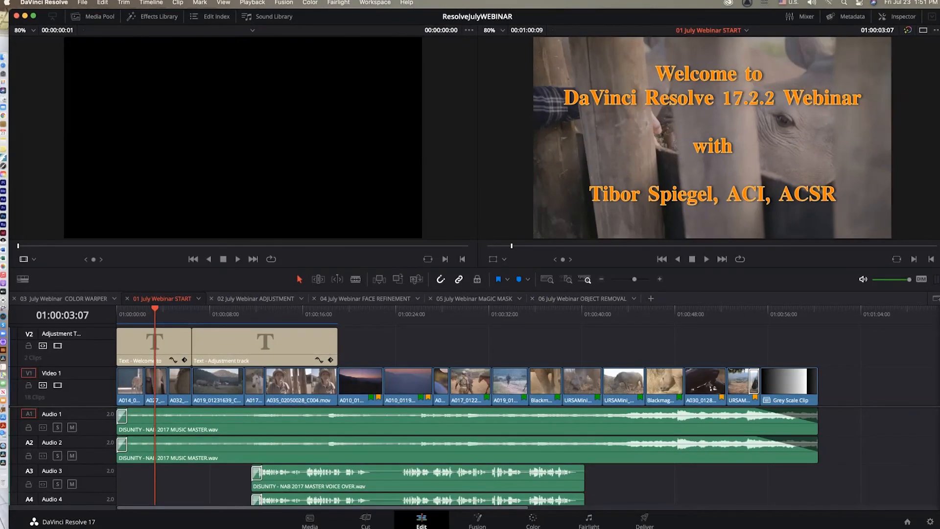
Minimize DaVinci Resolve and open FMC Online Class Slides - UPDATE.pdf from the desktop's jpegs folder in Acrobat Pro DC
left_click(25, 16)
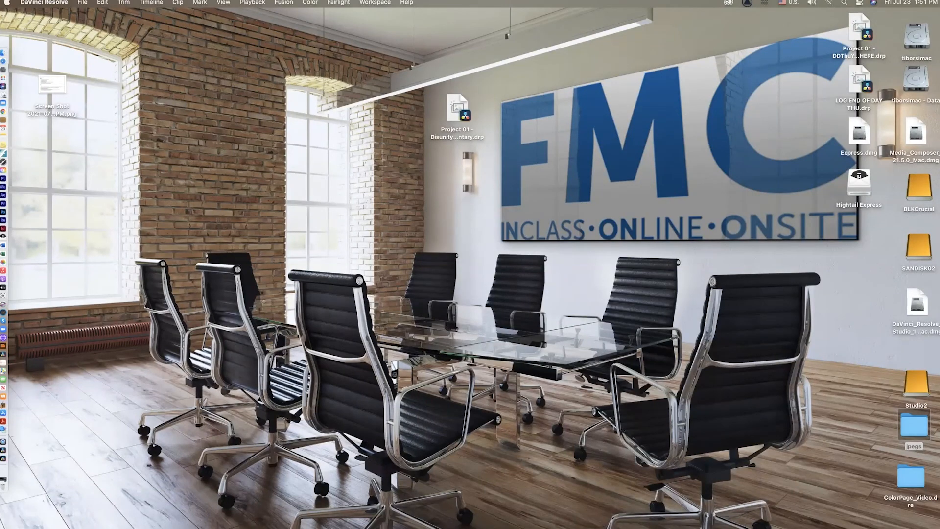
double_click(914, 426)
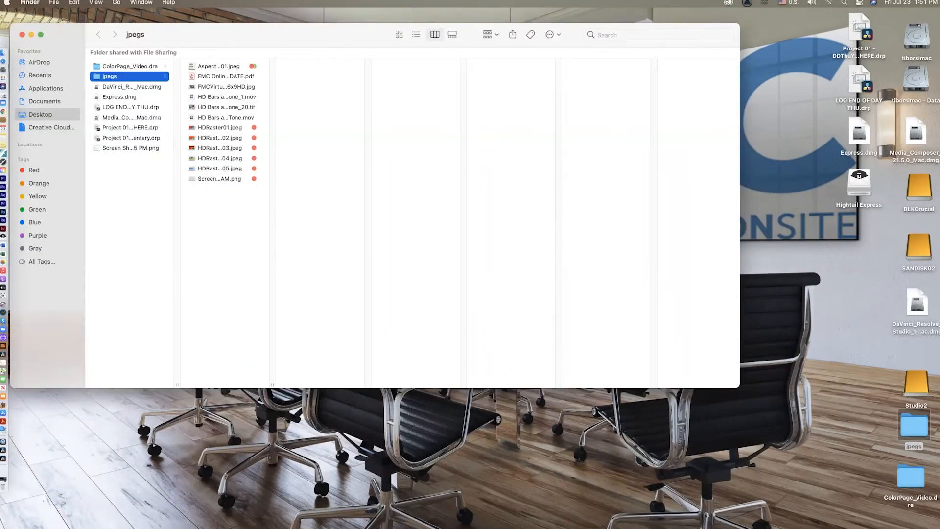
left_click_drag(274, 34, 365, 124)
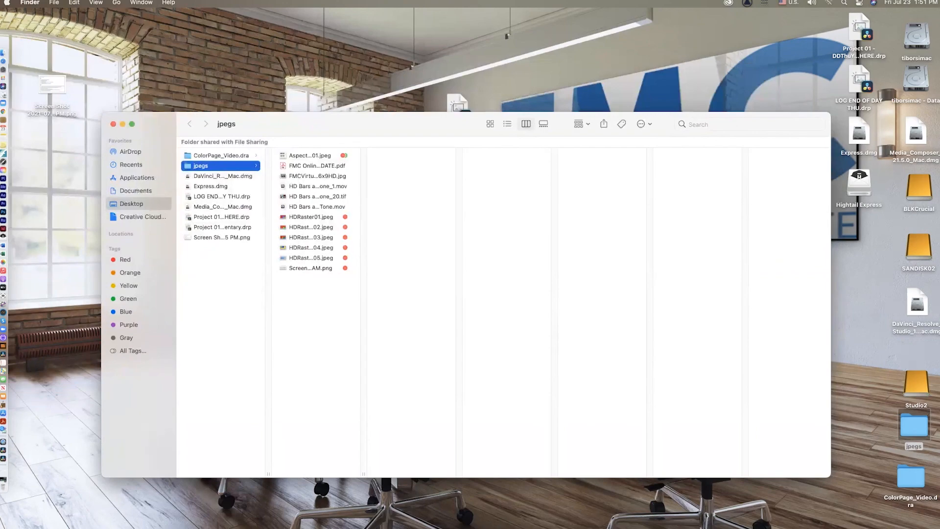
double_click(317, 166)
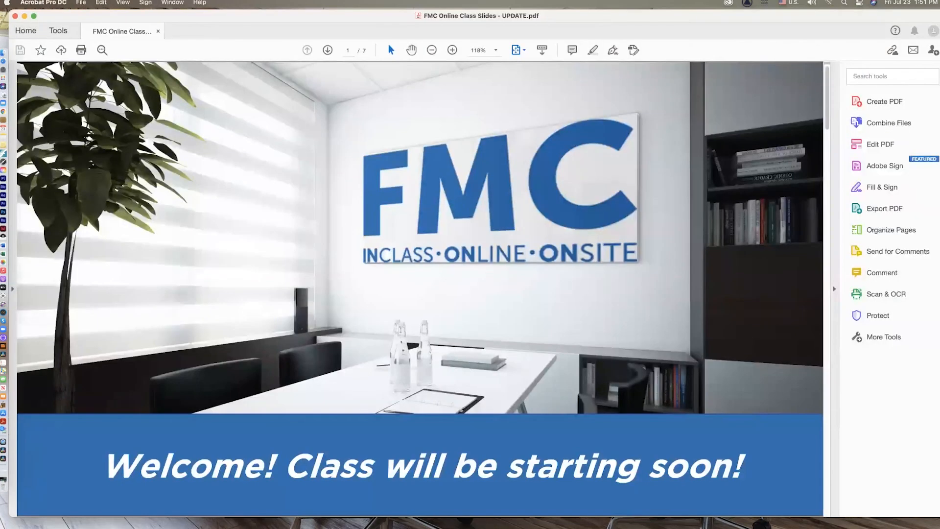
Review the Saramonic and Dell promotion slides and the thank-you slide on page 4, and quit Acrobat
key("Right")
key("Right")
key("Right")
key("Right")
key("Right")
key("Right")
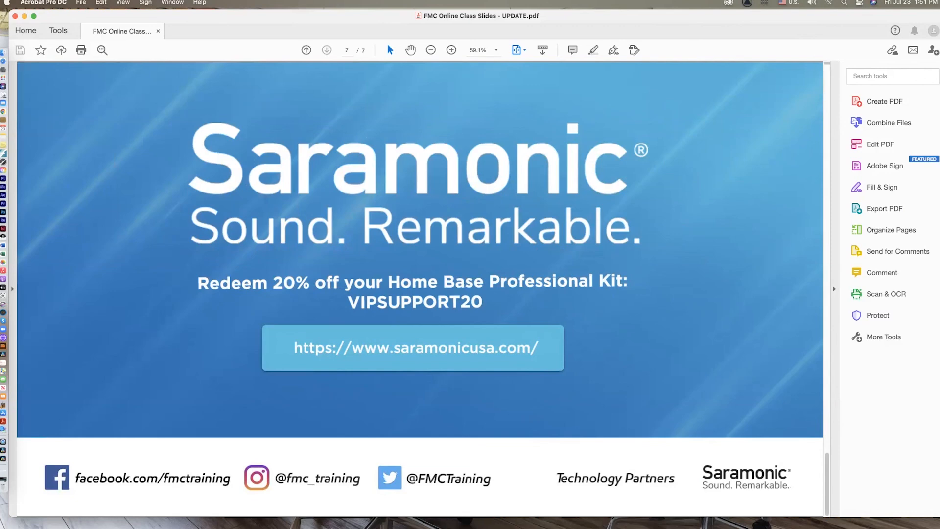
key("Left")
key("Left")
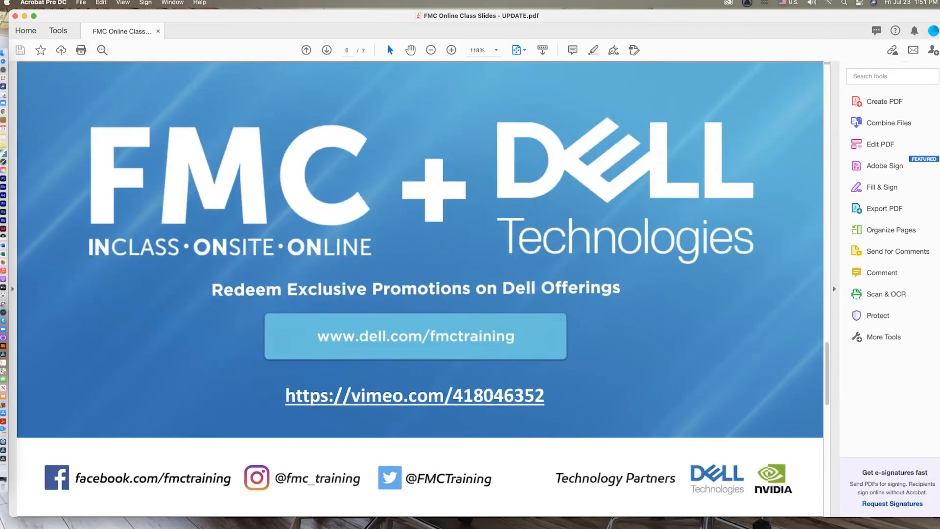
key("Right")
key("Right")
key("Left")
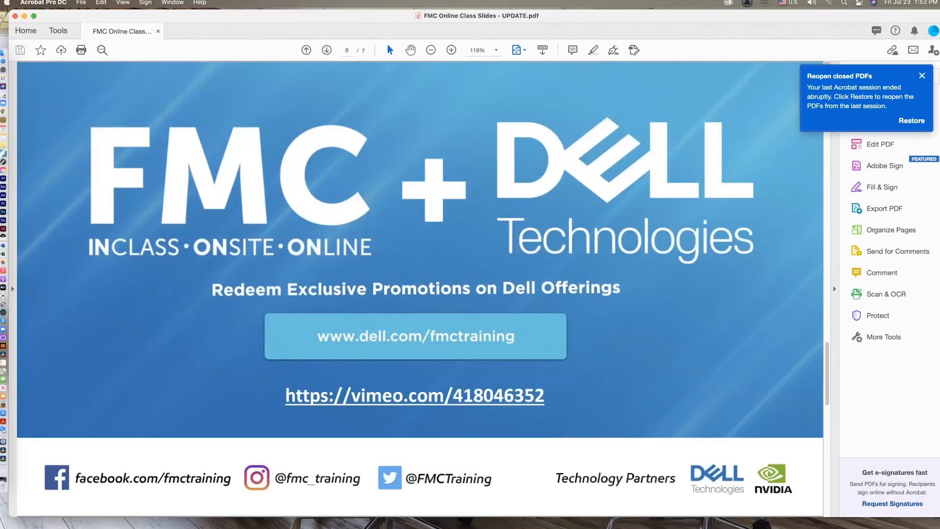
key("Left")
key("Left")
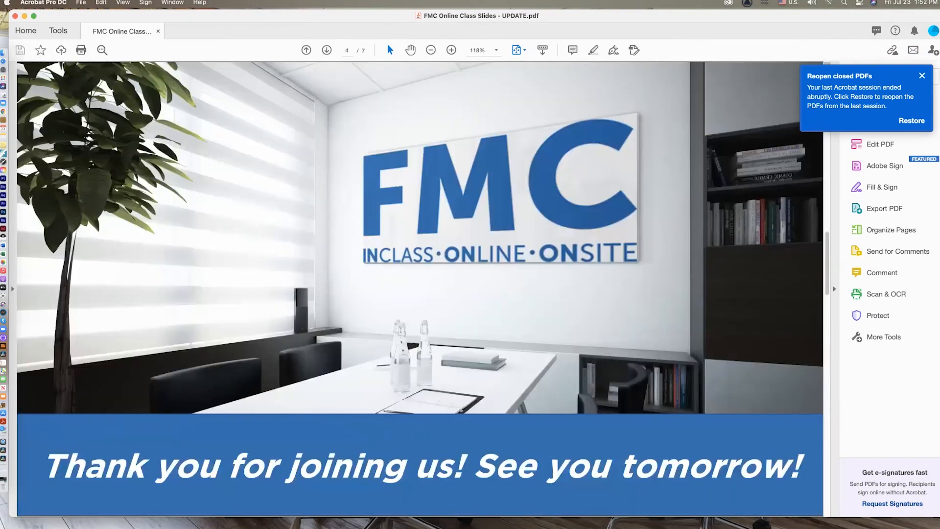
key("super+q")
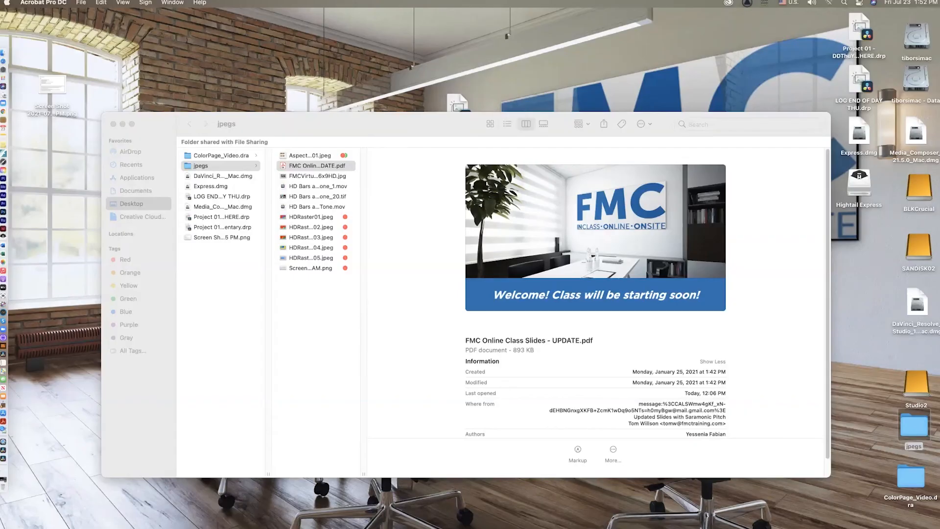